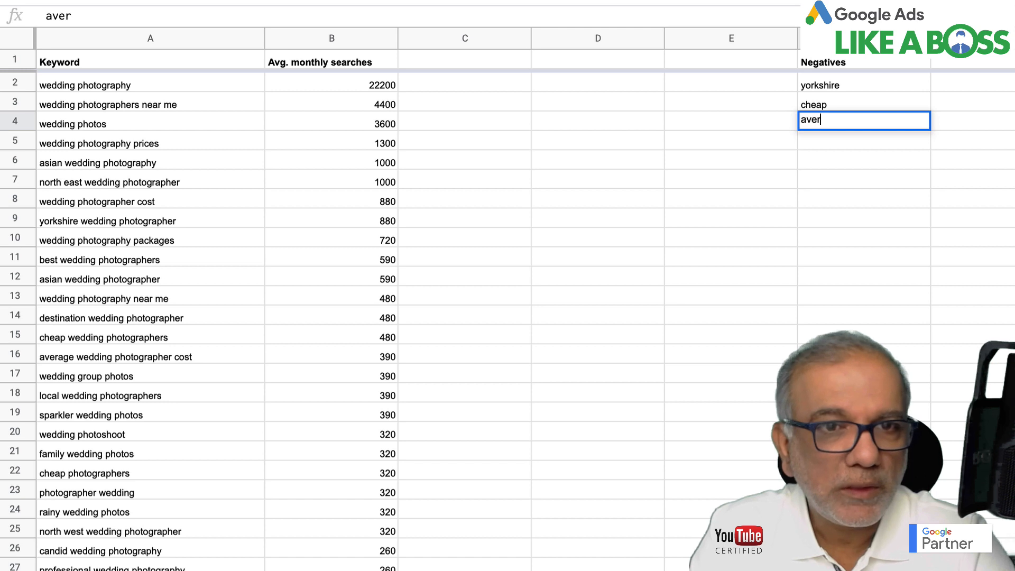
# Enter "average" as a negative keyword in F4, below "cheap".
pyautogui.press('Return')
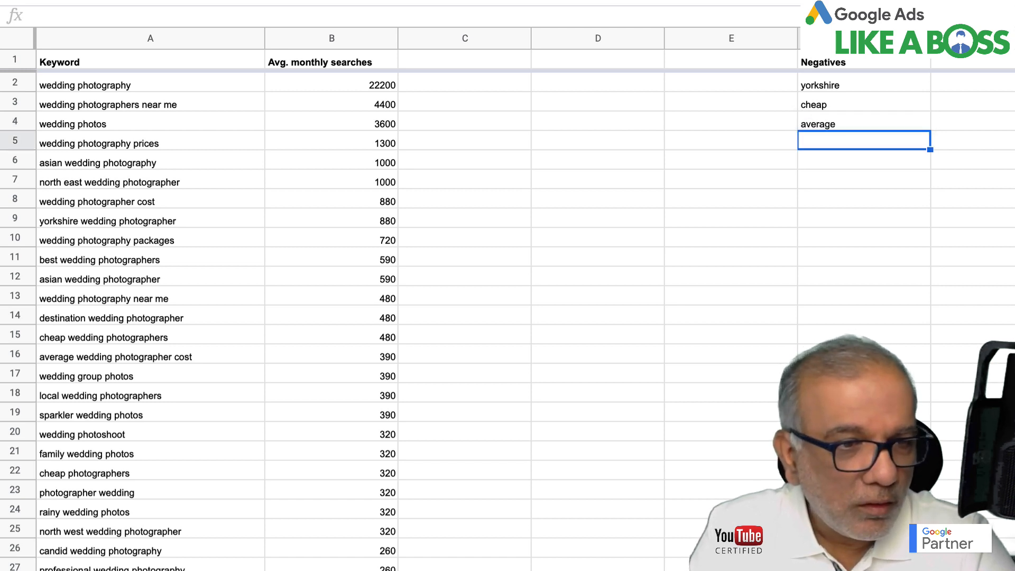
pyautogui.write('candid')
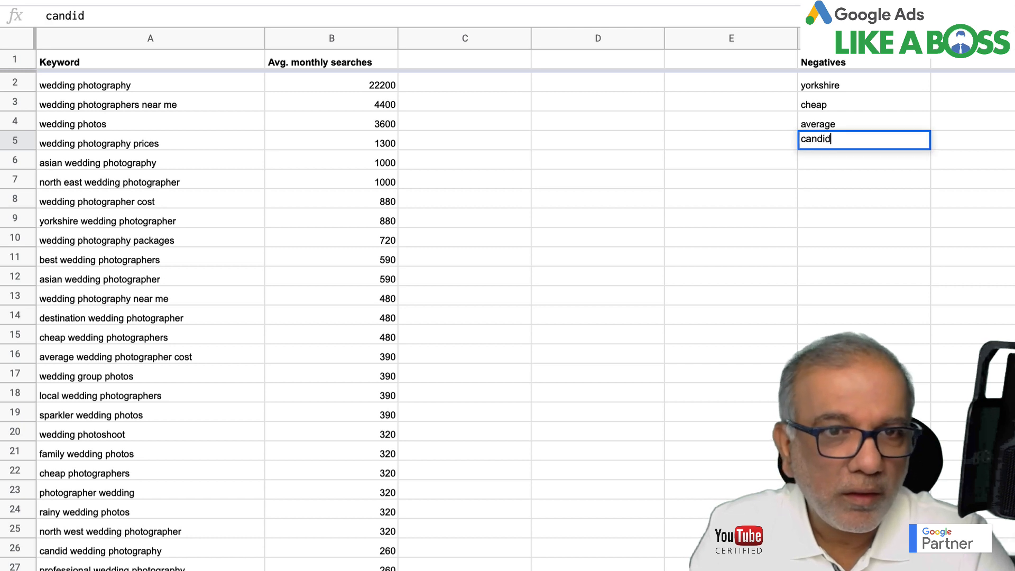
pyautogui.press('BackSpace')
pyautogui.press('BackSpace')
pyautogui.press('BackSpace')
pyautogui.press('BackSpace')
pyautogui.press('BackSpace')
pyautogui.press('BackSpace')
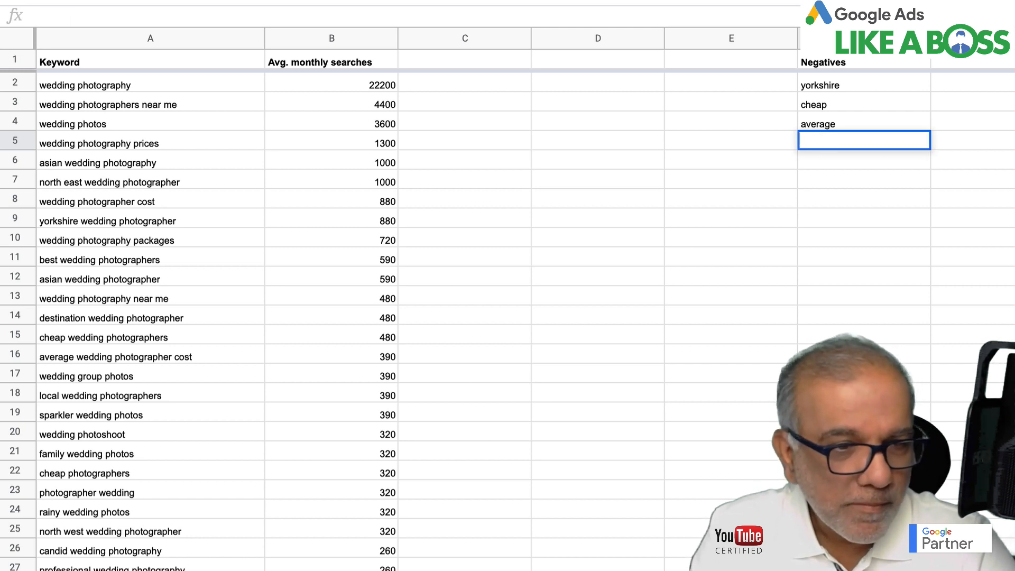
# Add "boudoir" to the Negatives list in F5.
pyautogui.write('boudoir')
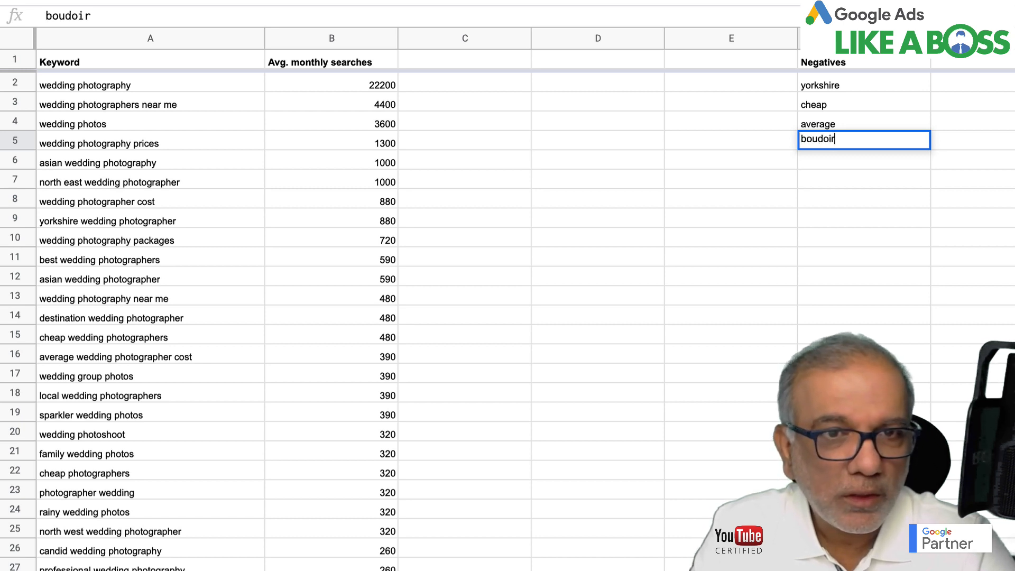
pyautogui.press('Return')
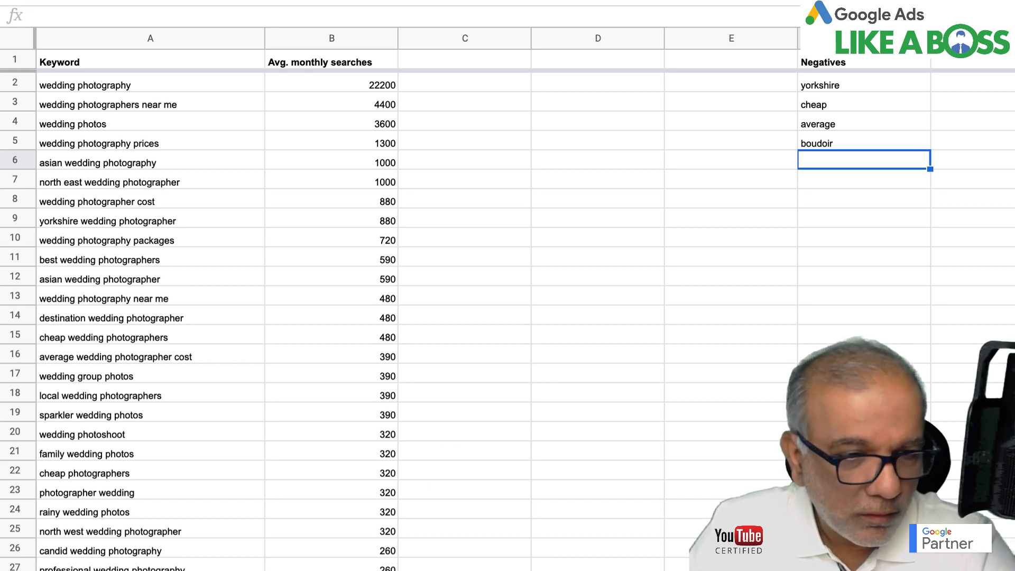
# Examine the keyword list for distinct themes, comparing the general wedding photography, asian wedding and destination wedding keywords.
pyautogui.scroll(-5, 339, 317)
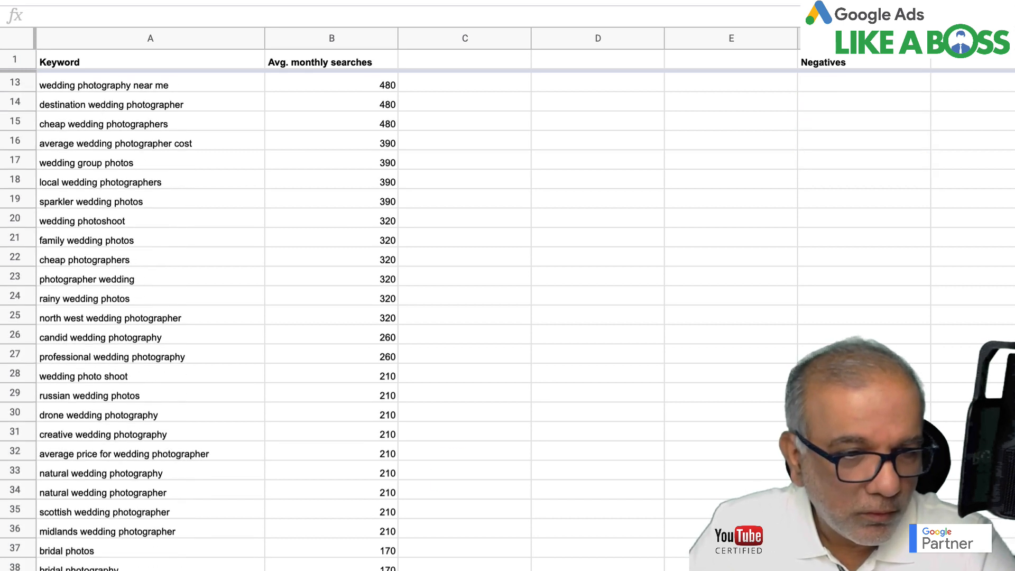
pyautogui.scroll(-4, 339, 318)
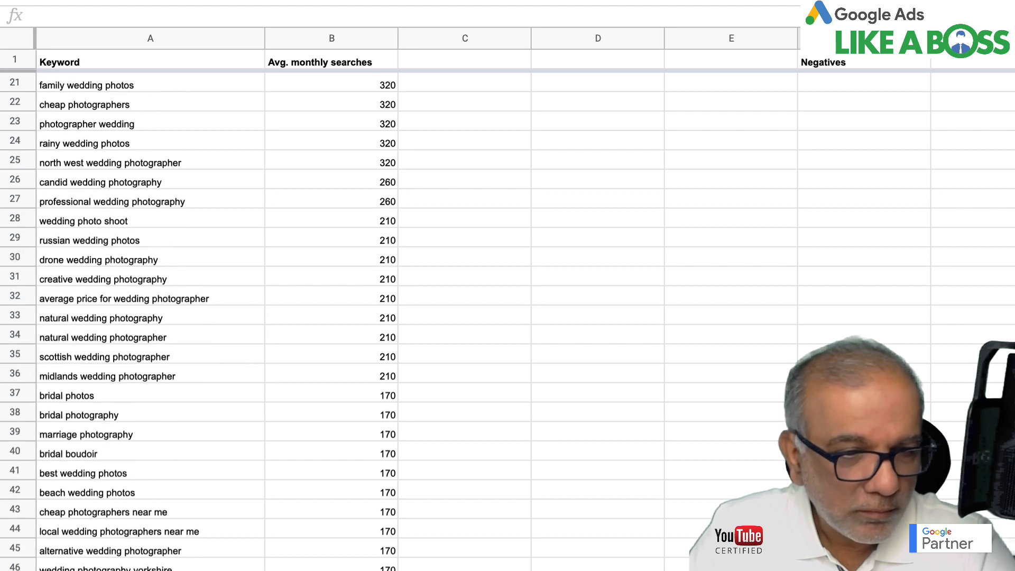
pyautogui.scroll(9, 339, 317)
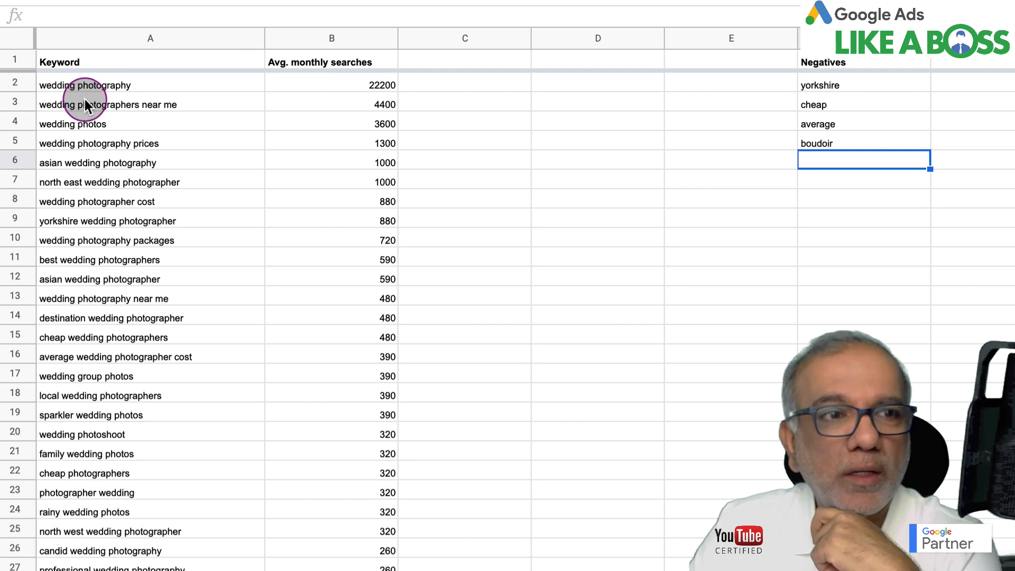
pyautogui.click(125, 88)
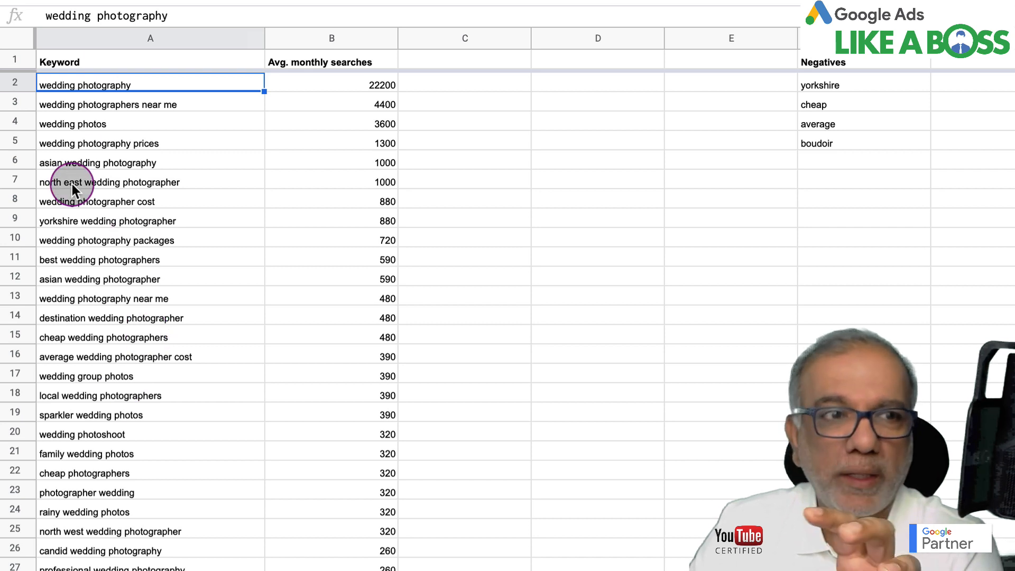
pyautogui.click(72, 163)
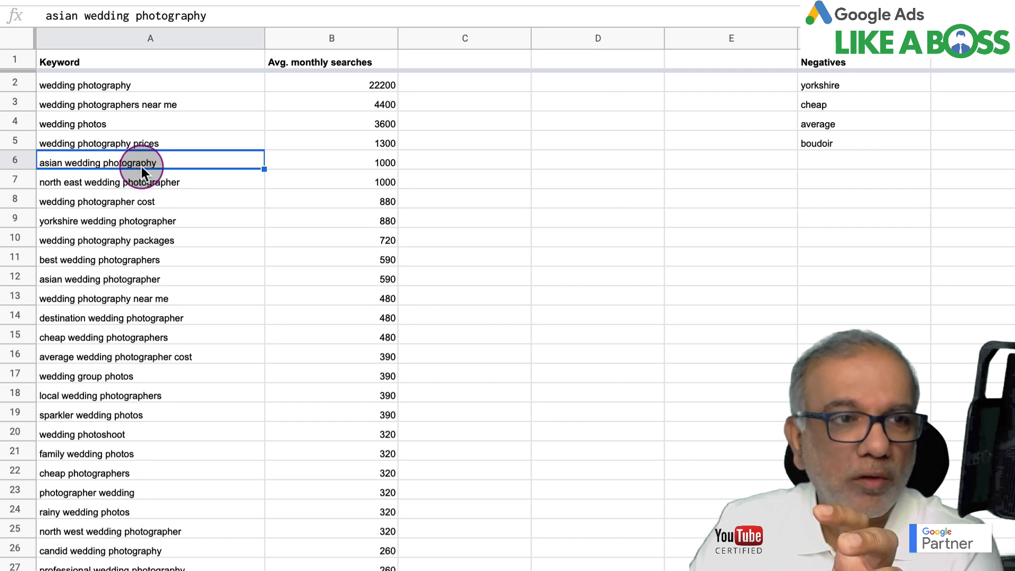
pyautogui.click(104, 321)
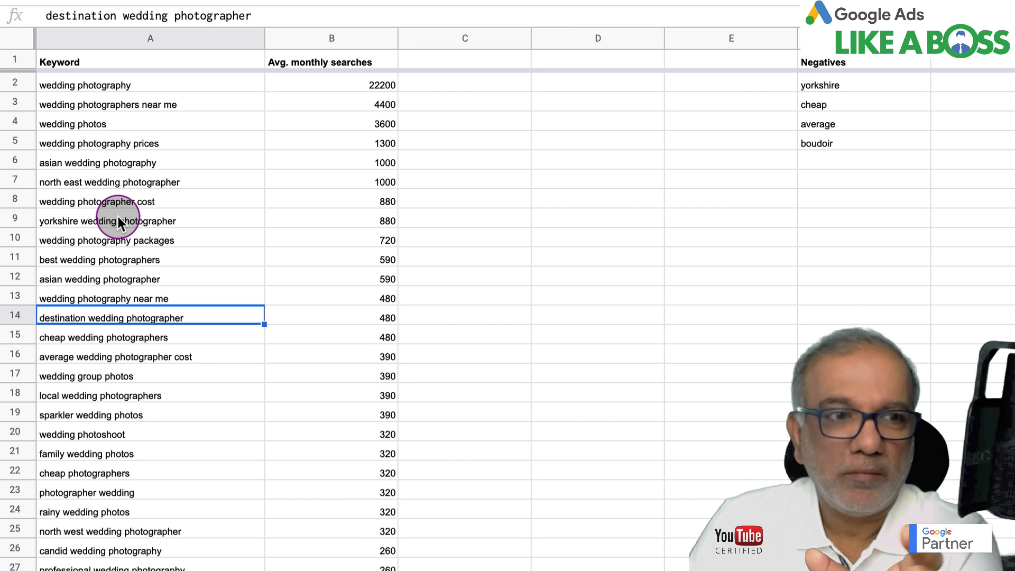
pyautogui.click(120, 168)
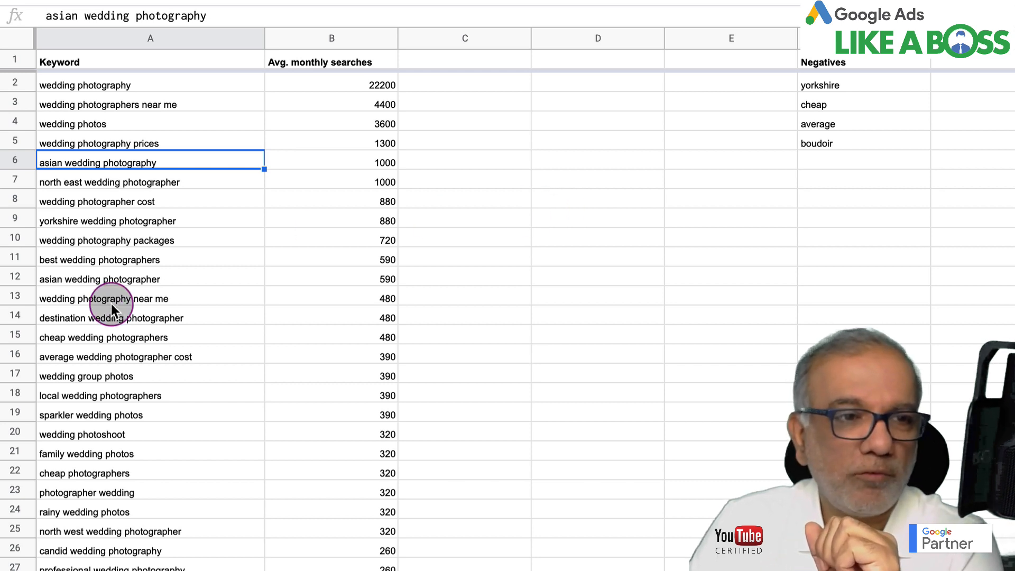
pyautogui.click(77, 322)
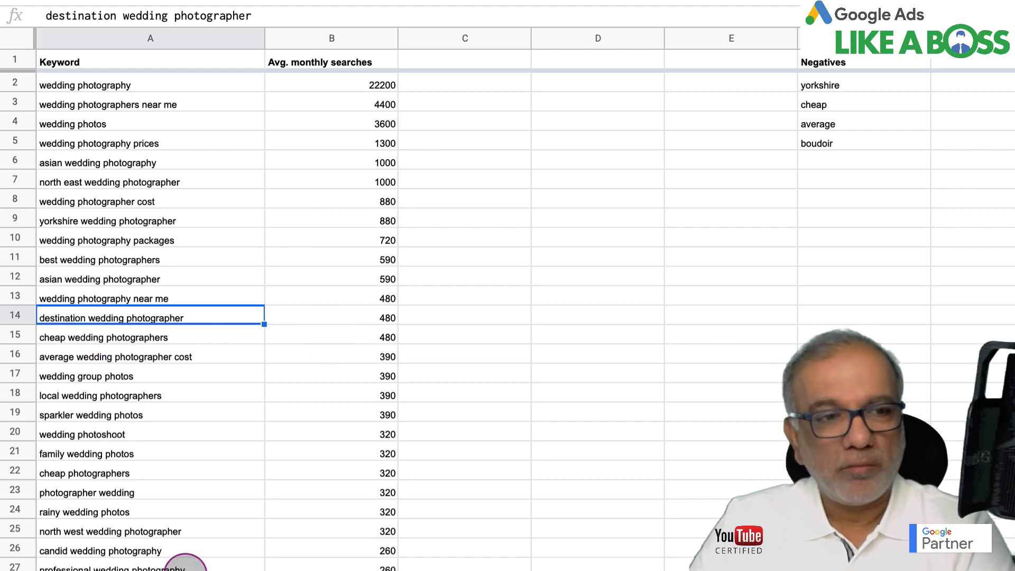
pyautogui.scroll(-20, 182, 563)
pyautogui.scroll(-20, 185, 563)
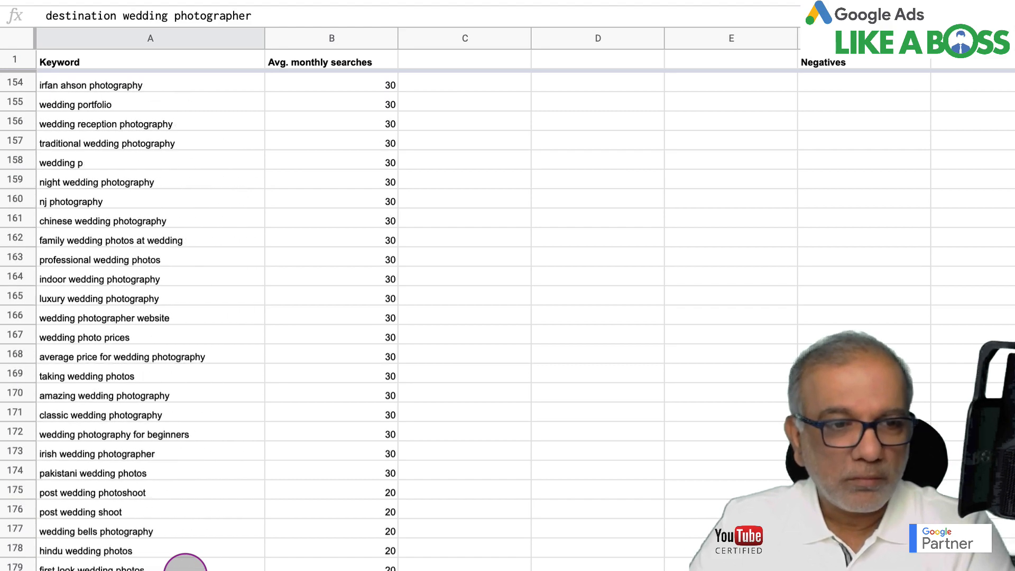
pyautogui.scroll(15, 185, 563)
pyautogui.scroll(20, 185, 563)
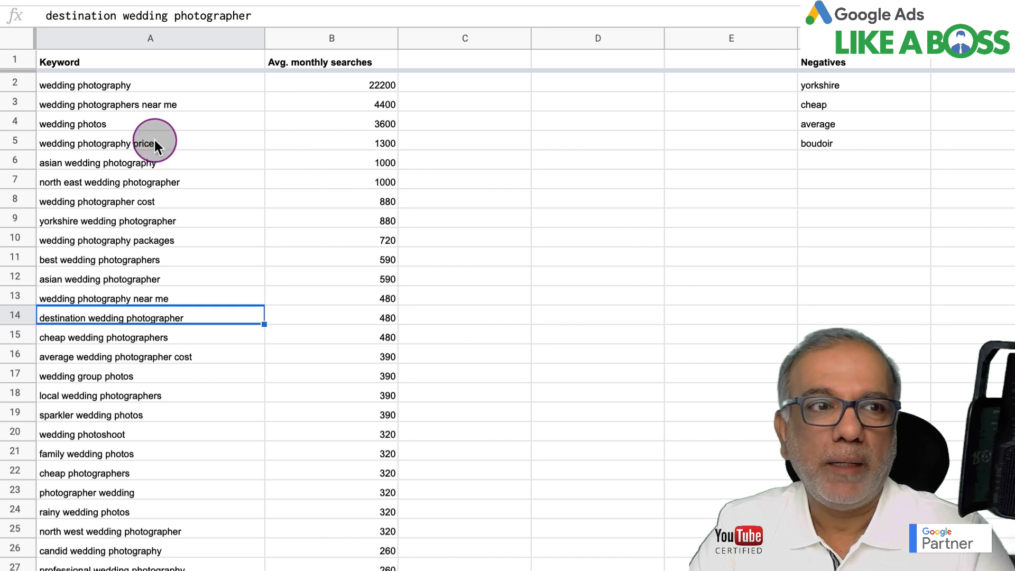
# Enter a PROPER formula in D2 that capitalises each word of the keyword in A2.
pyautogui.click(163, 90)
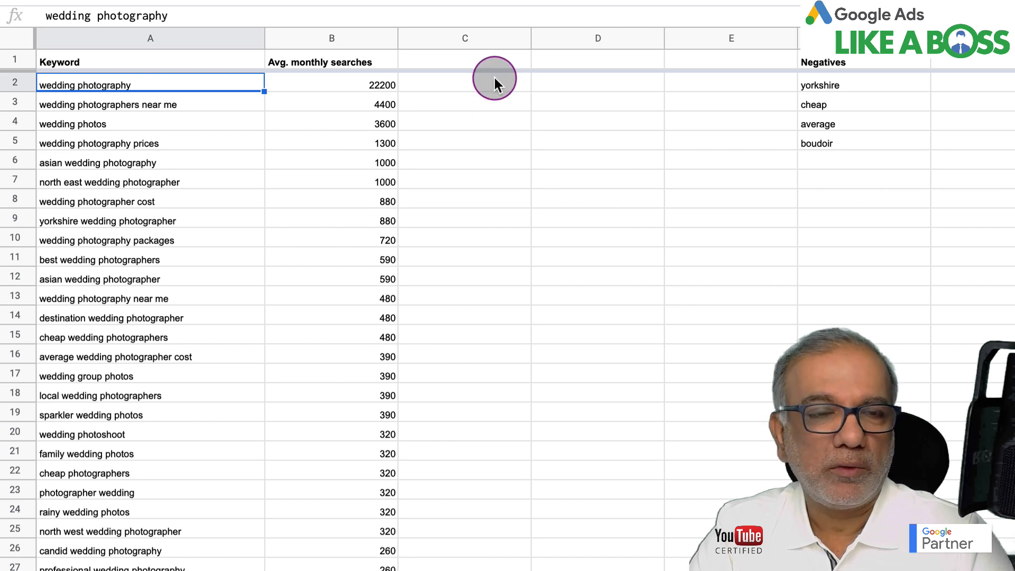
pyautogui.click(576, 86)
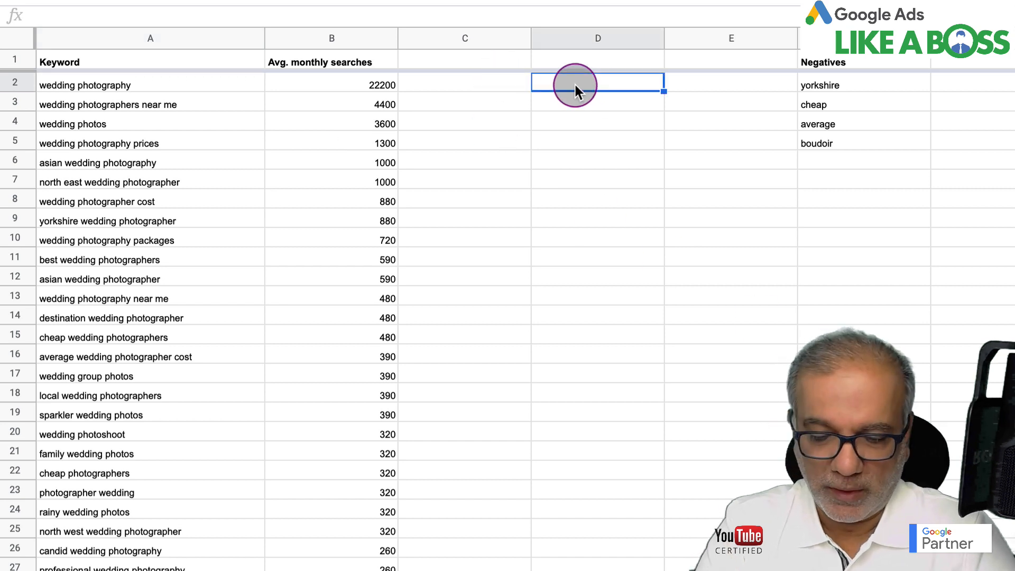
pyautogui.write('=Pr')
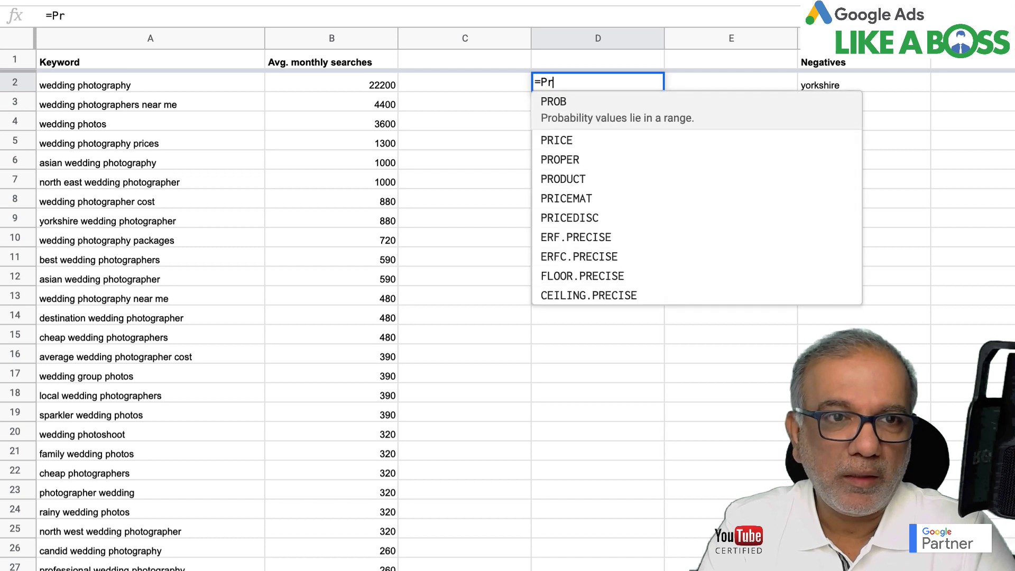
pyautogui.write('oper')
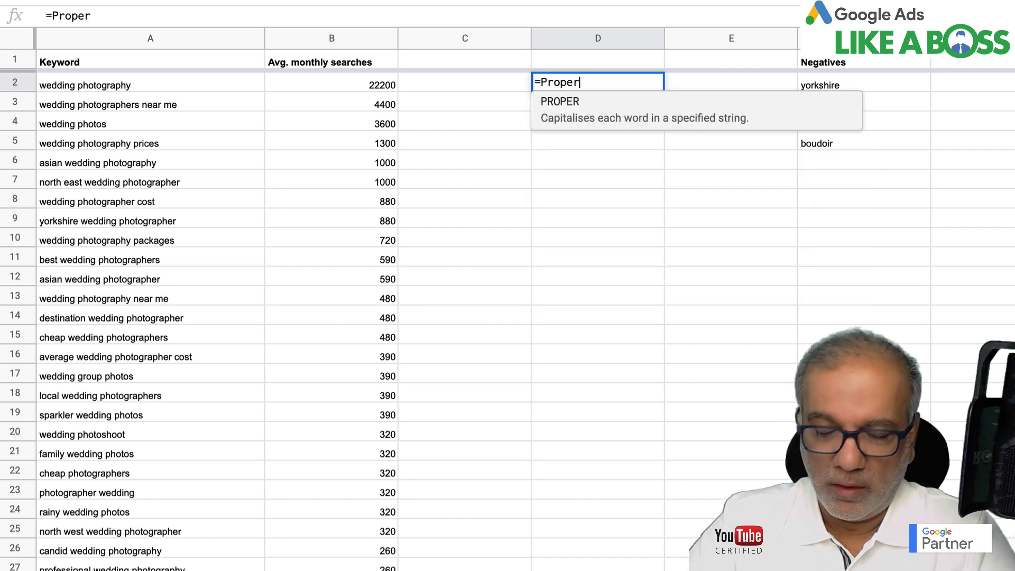
pyautogui.click(578, 107)
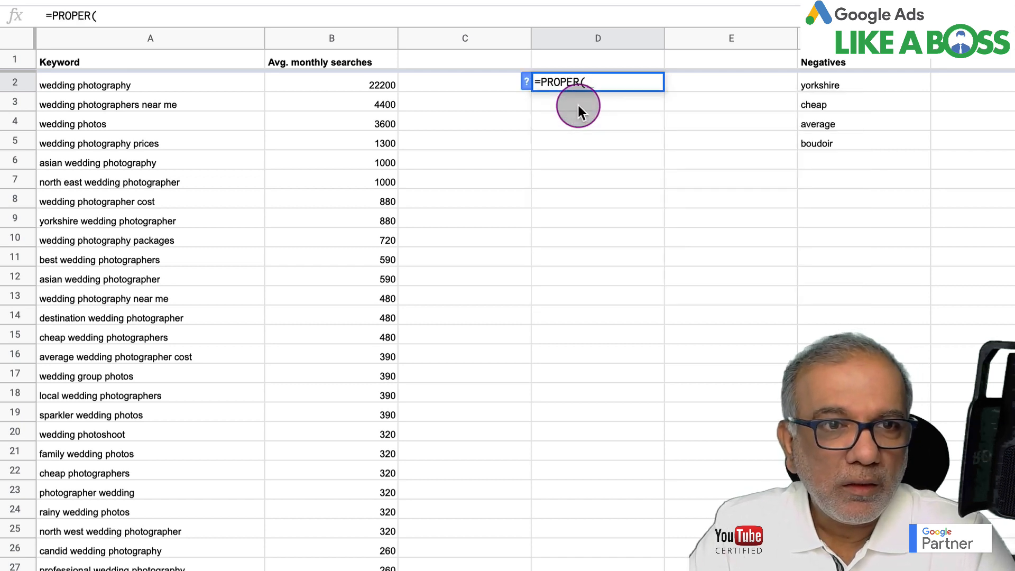
pyautogui.click(141, 85)
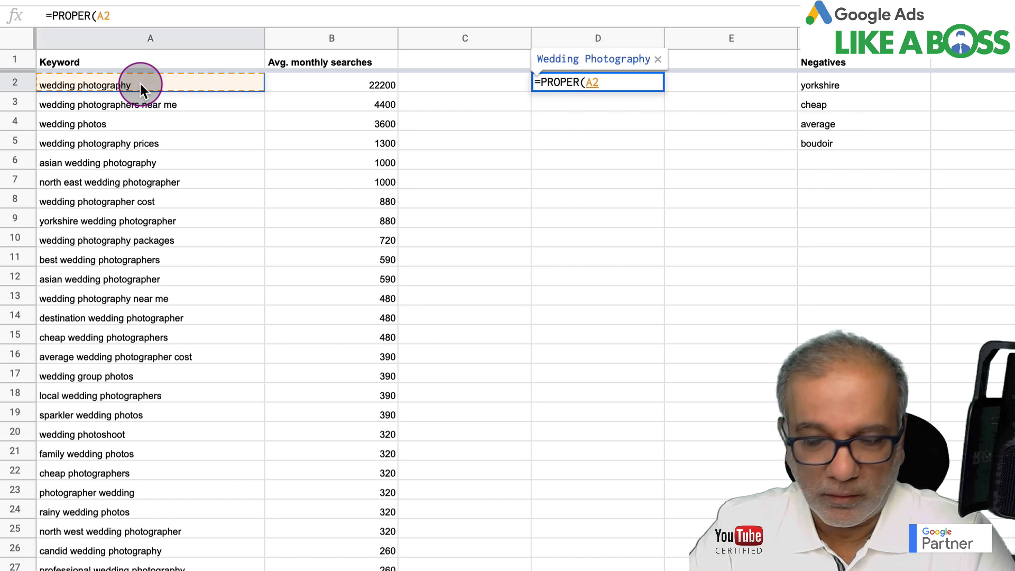
pyautogui.press('Return')
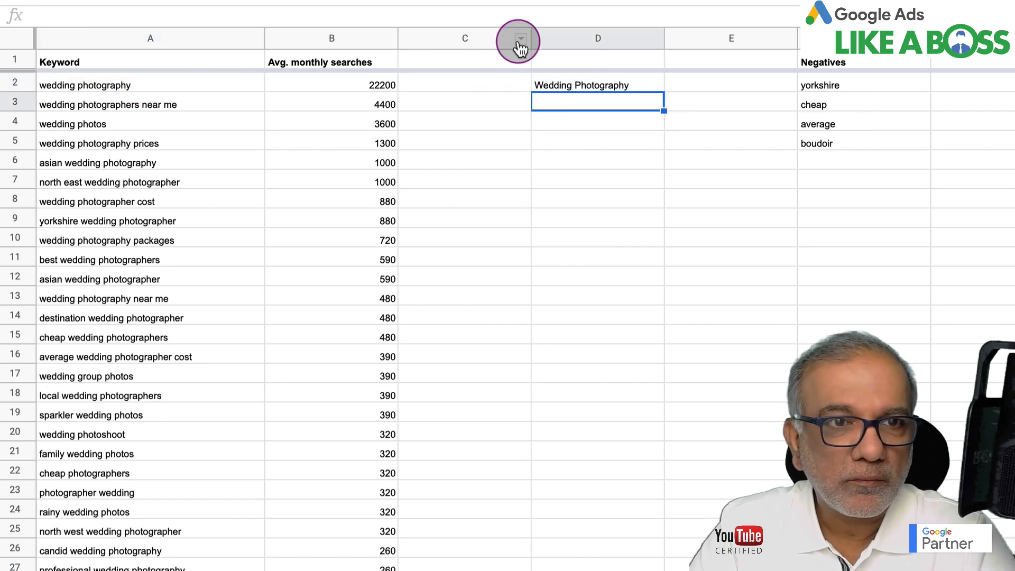
# Delete the empty column C between the search volumes and the capitalised keyword.
pyautogui.click(521, 39)
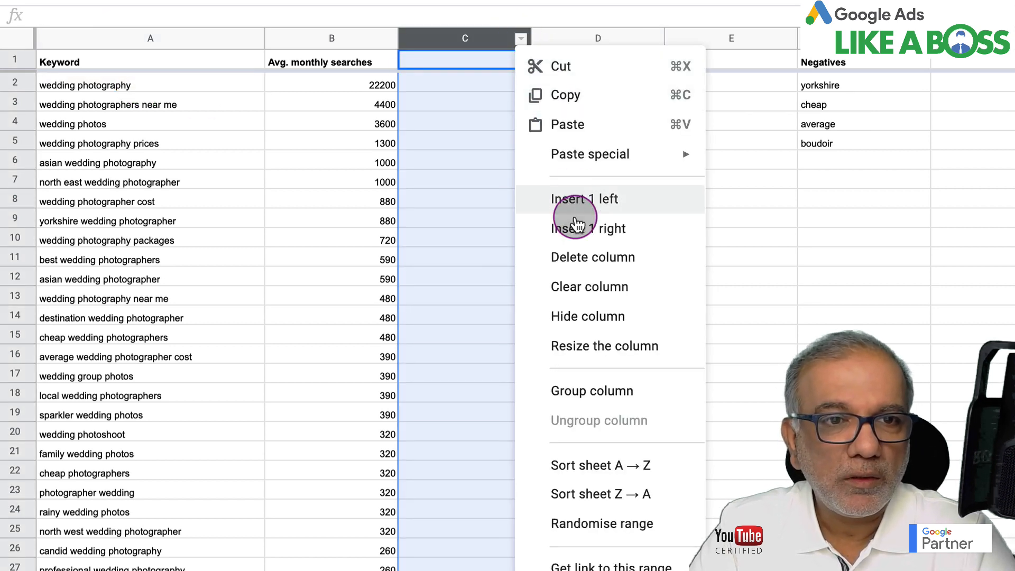
pyautogui.click(578, 262)
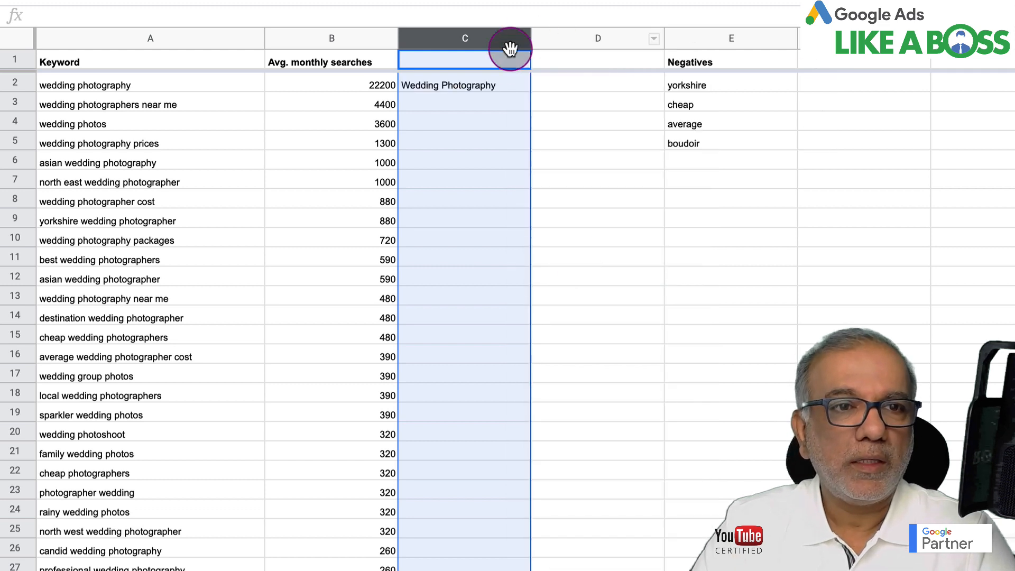
# Fill the PROPER formula from C2 down the whole keyword list and widen column C to fit the text.
pyautogui.click(490, 85)
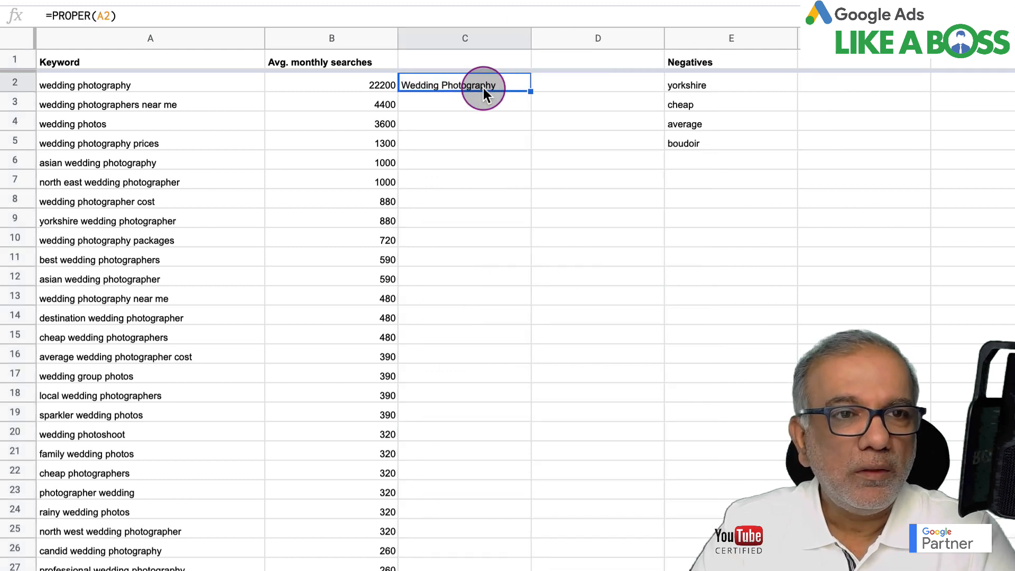
pyautogui.doubleClick(530, 91)
pyautogui.moveTo(531, 39); pyautogui.dragTo(583, 52)
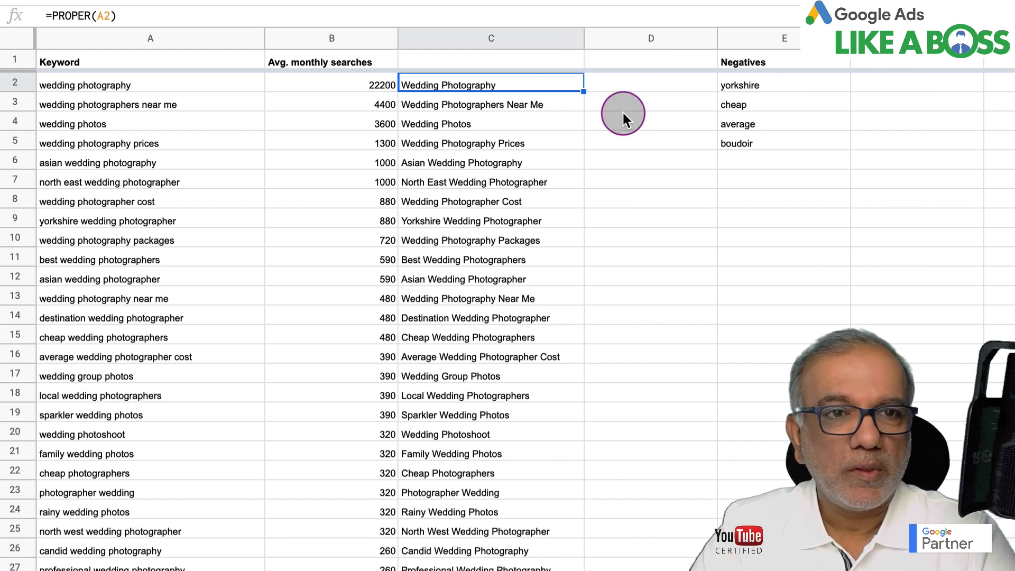
# Enter =LEN(C2) in D2 to count the capitalised keyword's characters and fill it down the whole list.
pyautogui.click(617, 86)
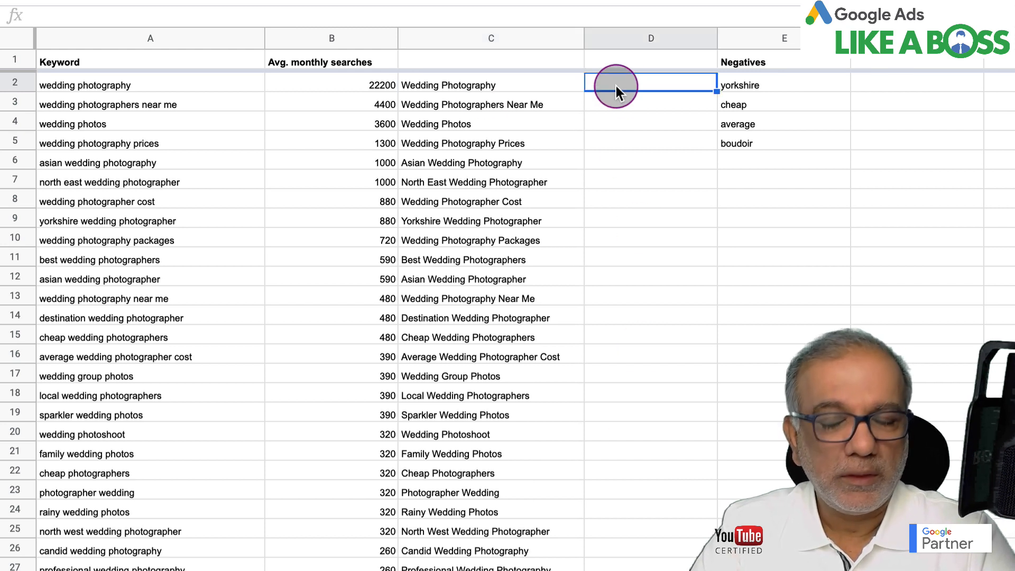
pyautogui.write('=')
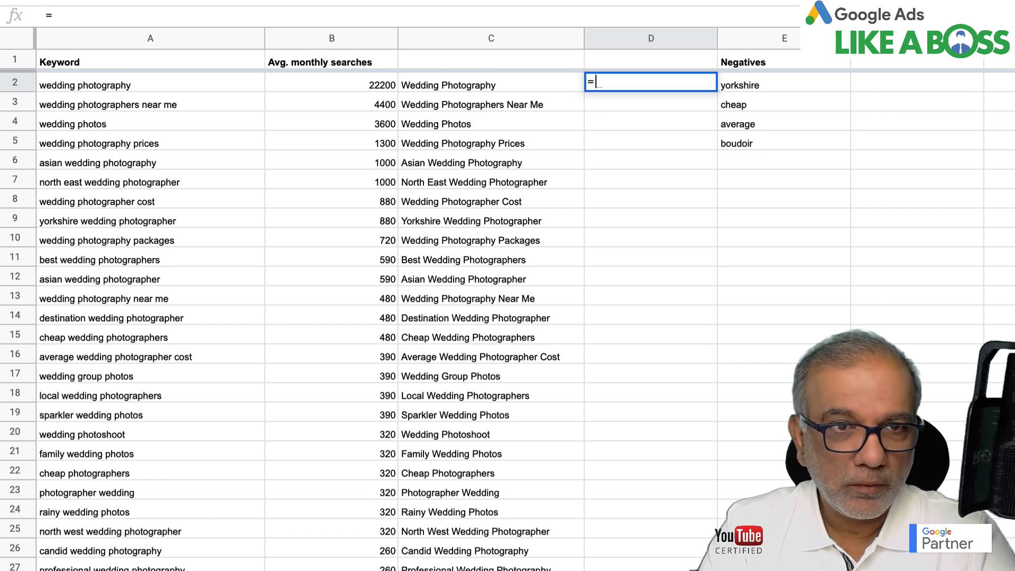
pyautogui.write('le')
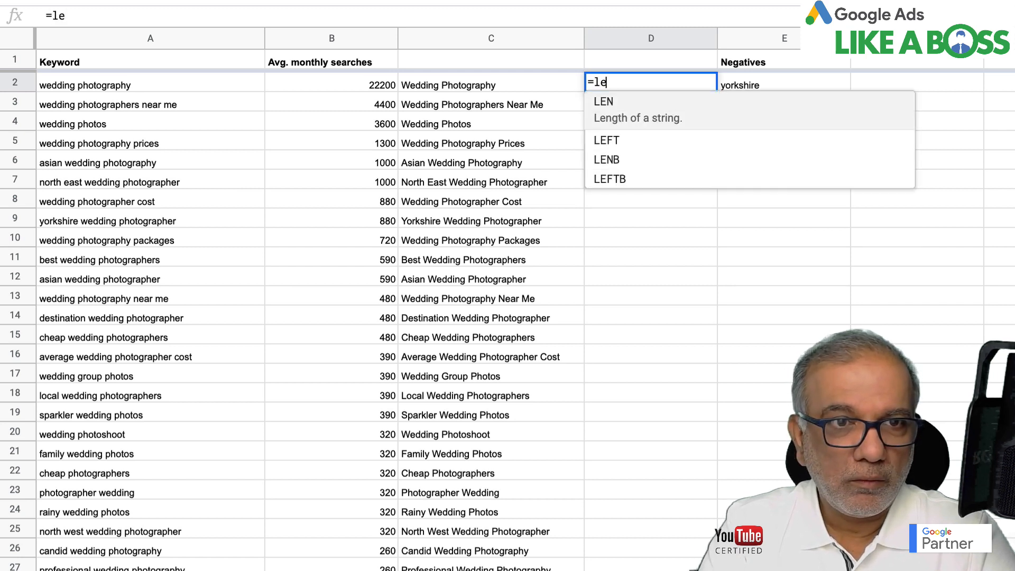
pyautogui.write('n(')
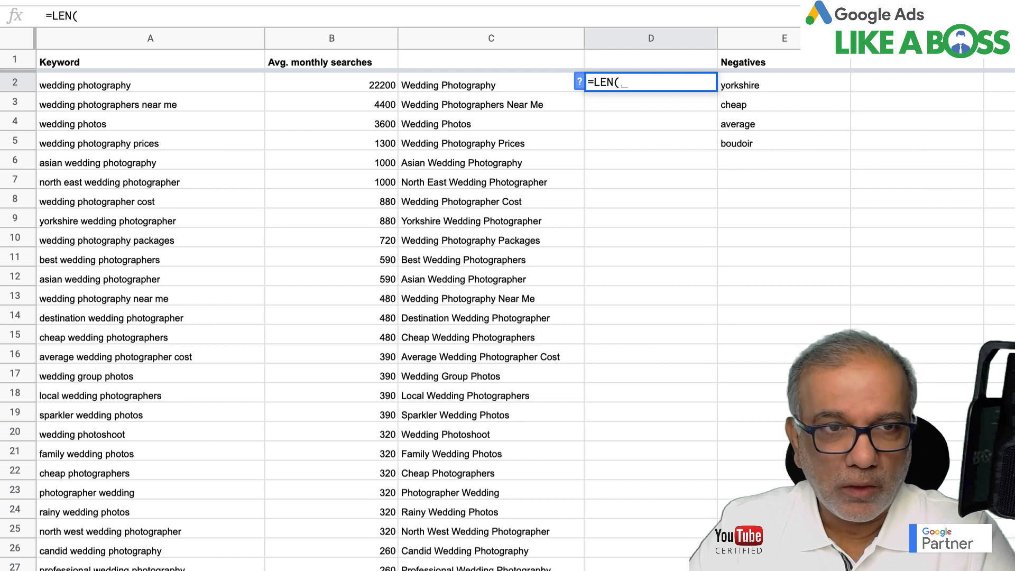
pyautogui.click(525, 81)
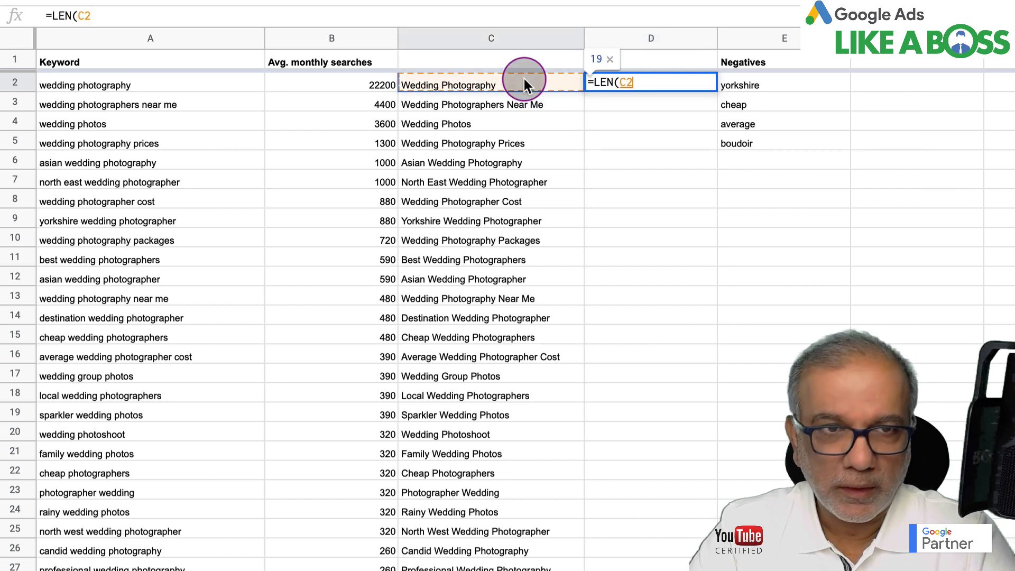
pyautogui.write(')')
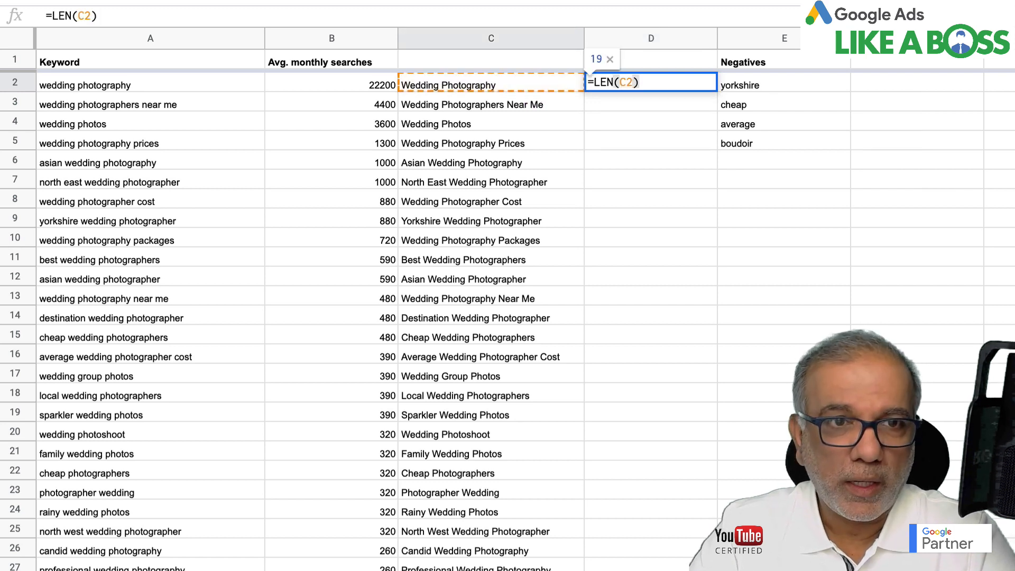
pyautogui.press('Return')
pyautogui.click(689, 84)
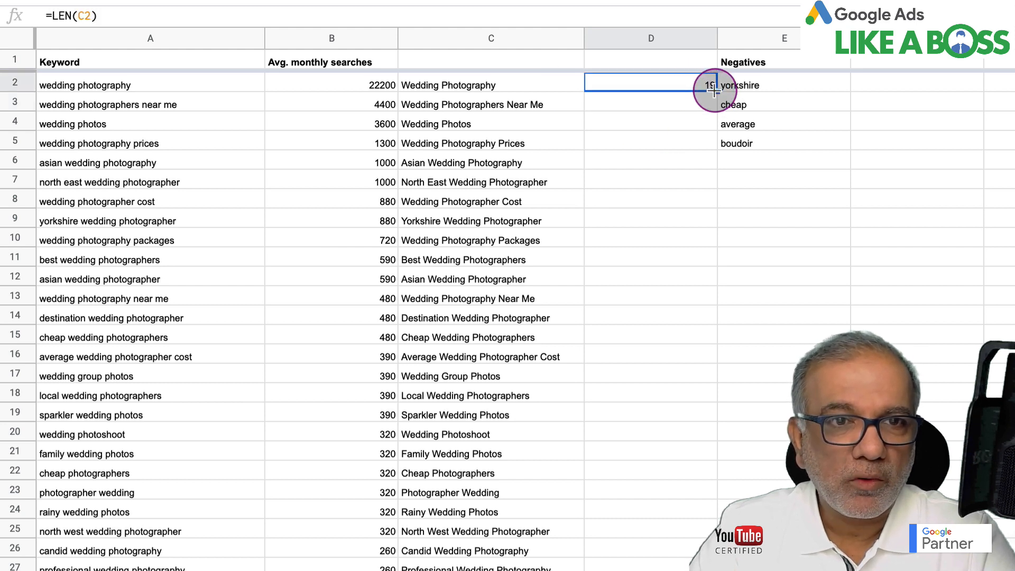
pyautogui.doubleClick(714, 91)
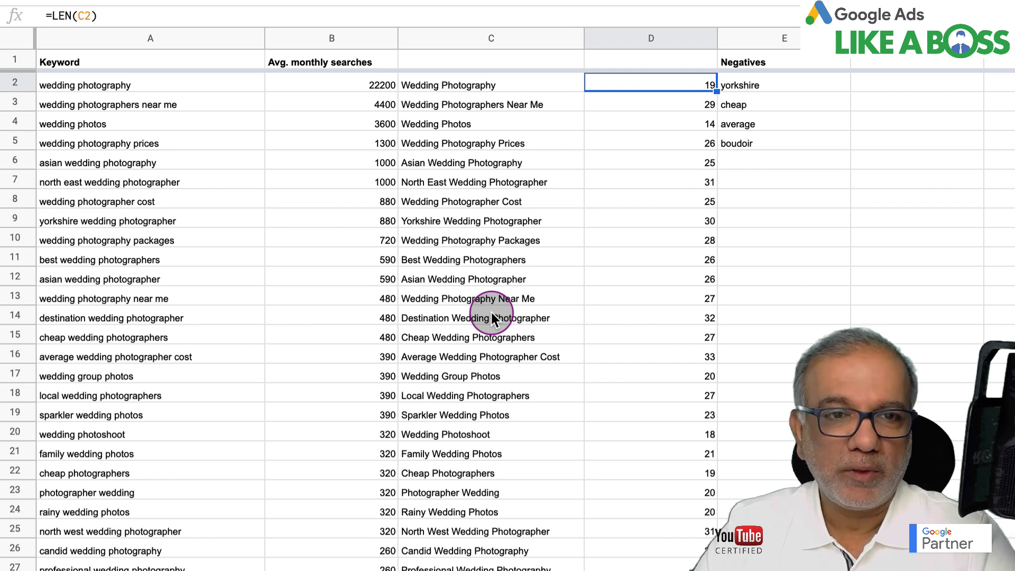
pyautogui.click(684, 175)
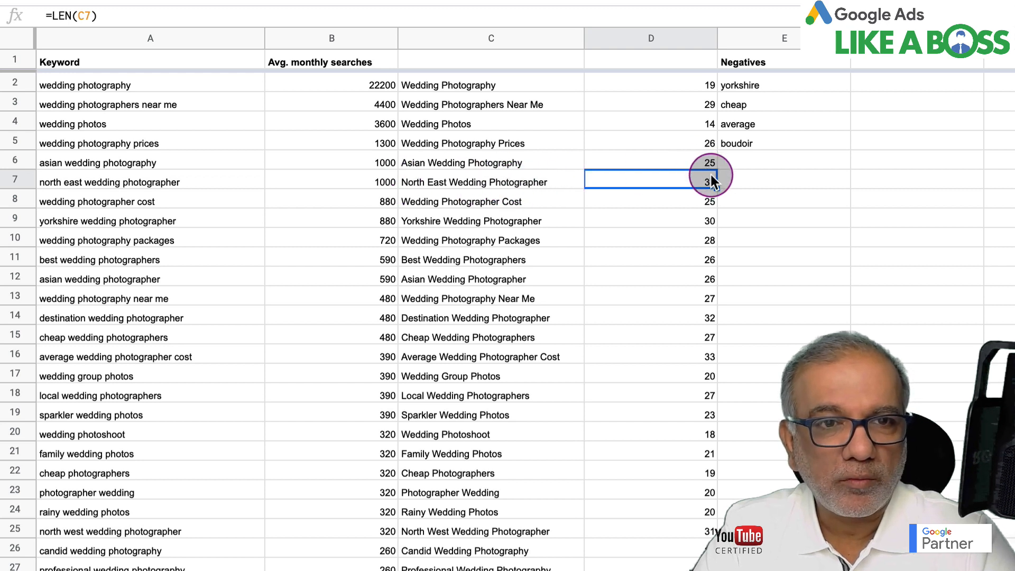
# Delete row 7 holding the over-long keyword "north east wedding photographer" from the keyword list.
pyautogui.click(19, 183)
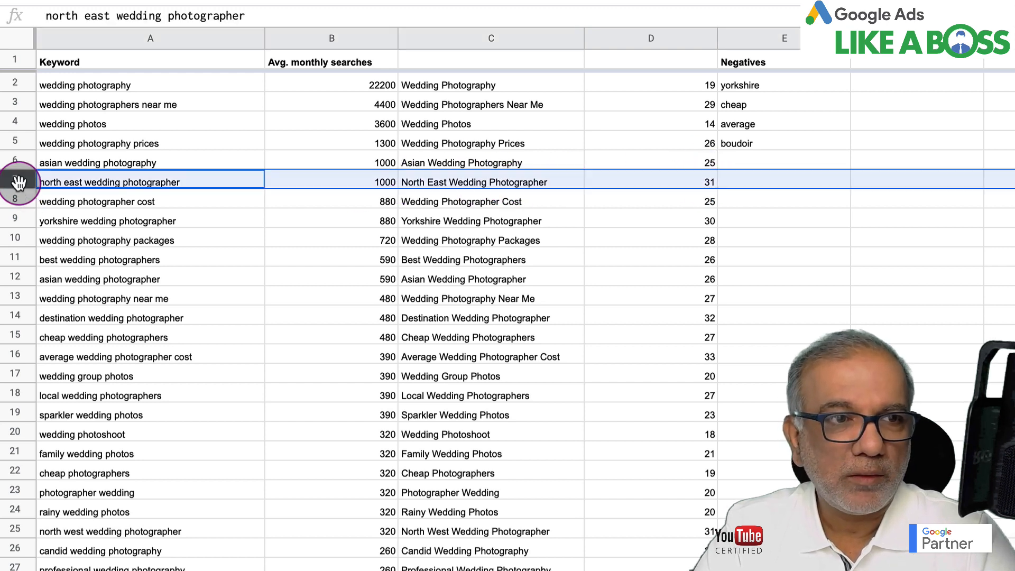
pyautogui.rightClick(19, 183)
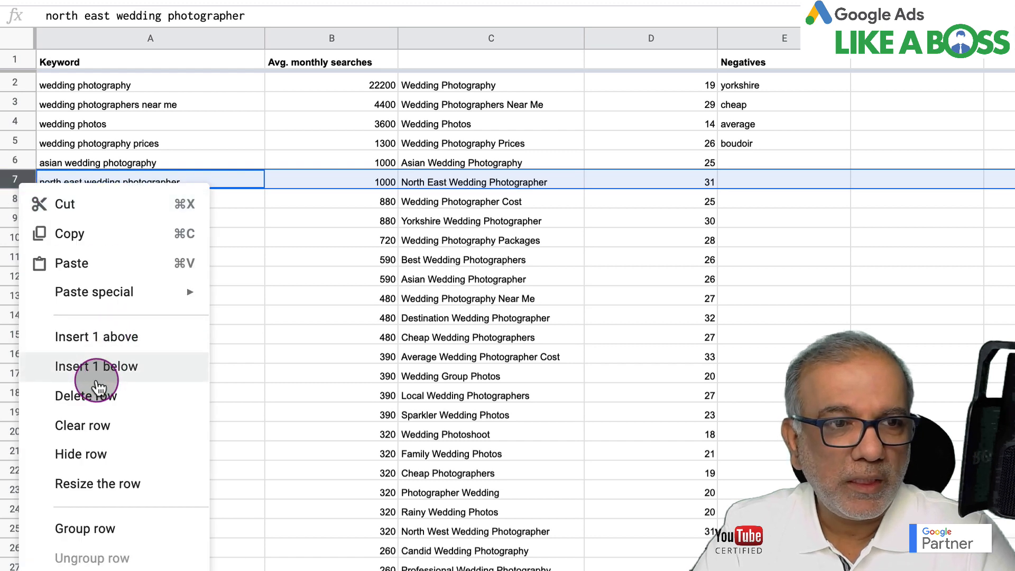
pyautogui.click(96, 396)
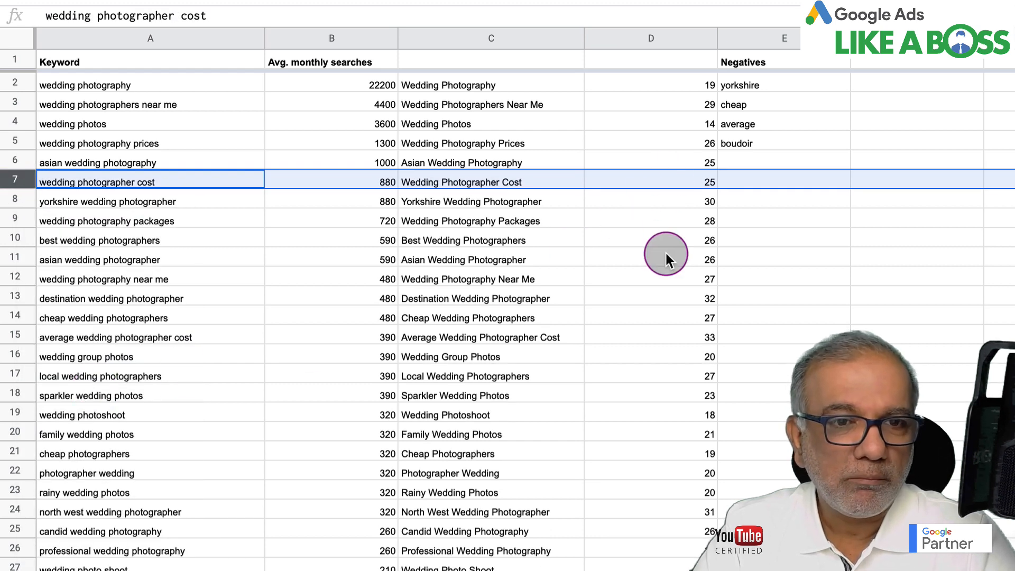
pyautogui.scroll(-1, 664, 461)
pyautogui.scroll(-4, 664, 461)
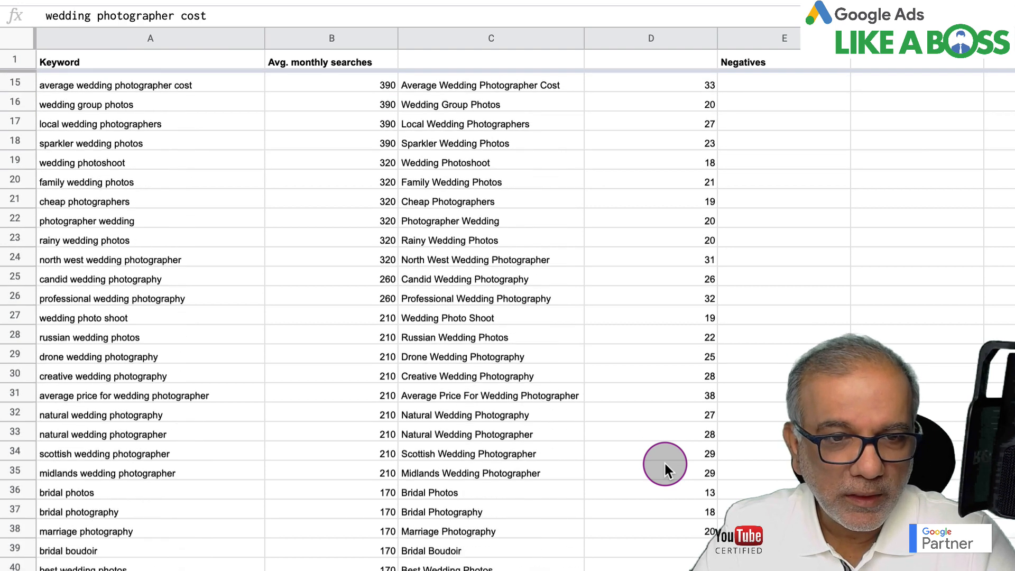
pyautogui.click(656, 570)
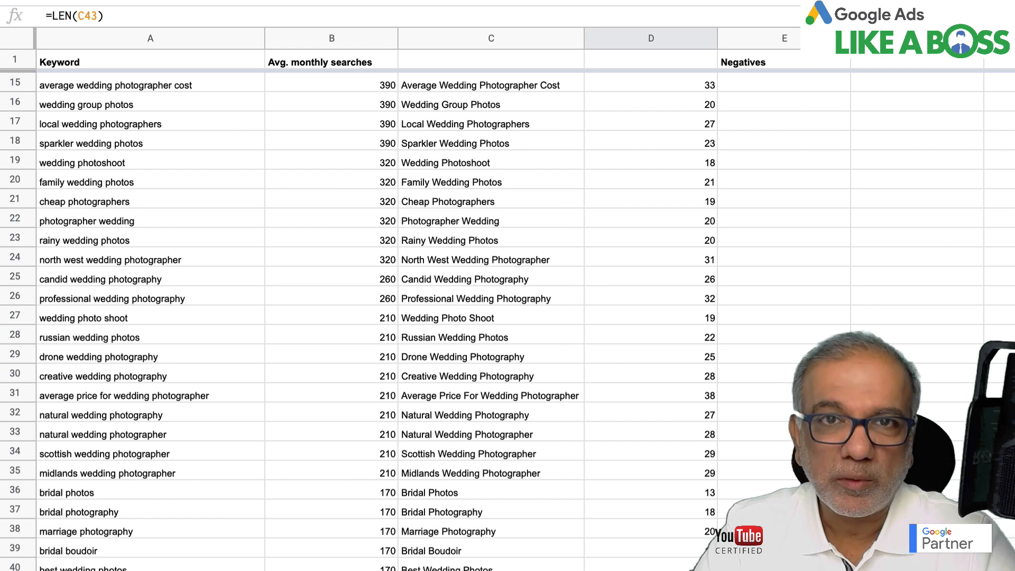
pyautogui.click(15, 570)
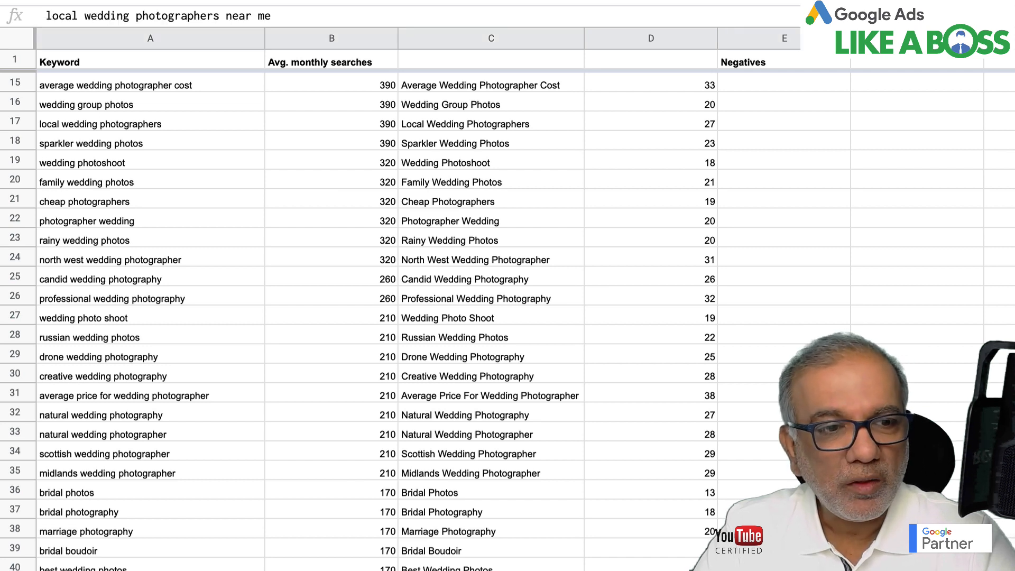
pyautogui.rightClick(14, 569)
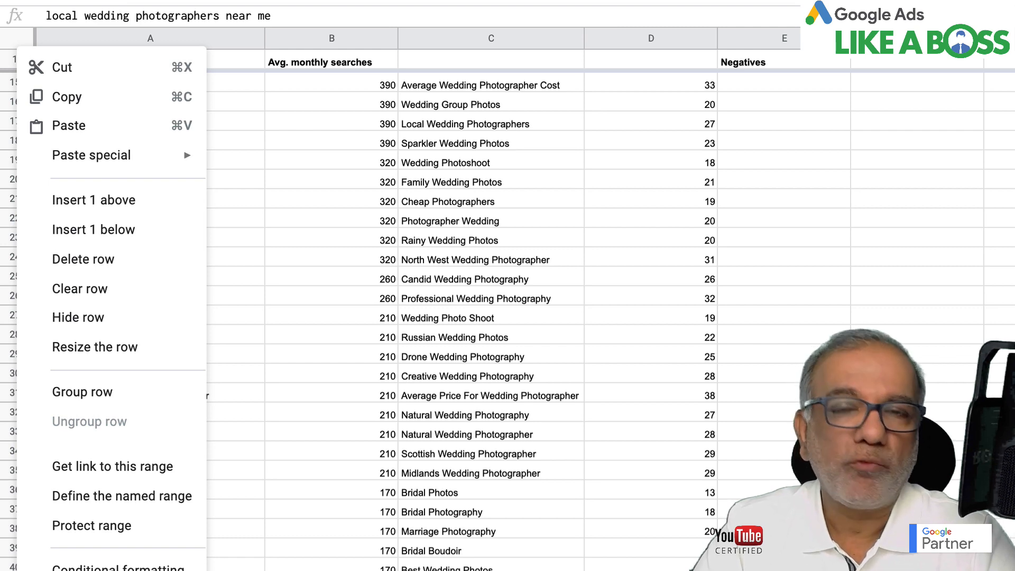
pyautogui.click(784, 551)
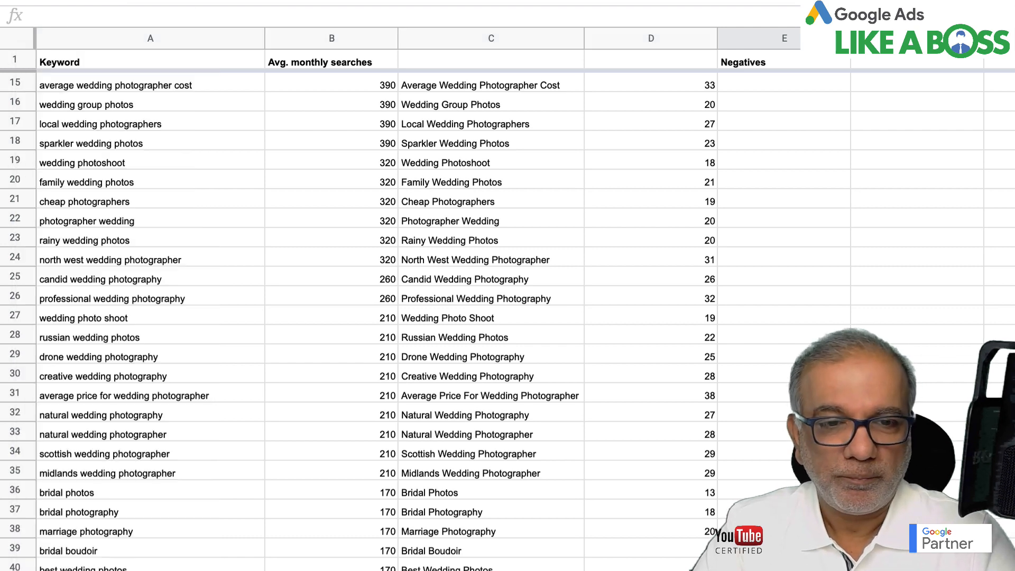
pyautogui.scroll(5, 784, 370)
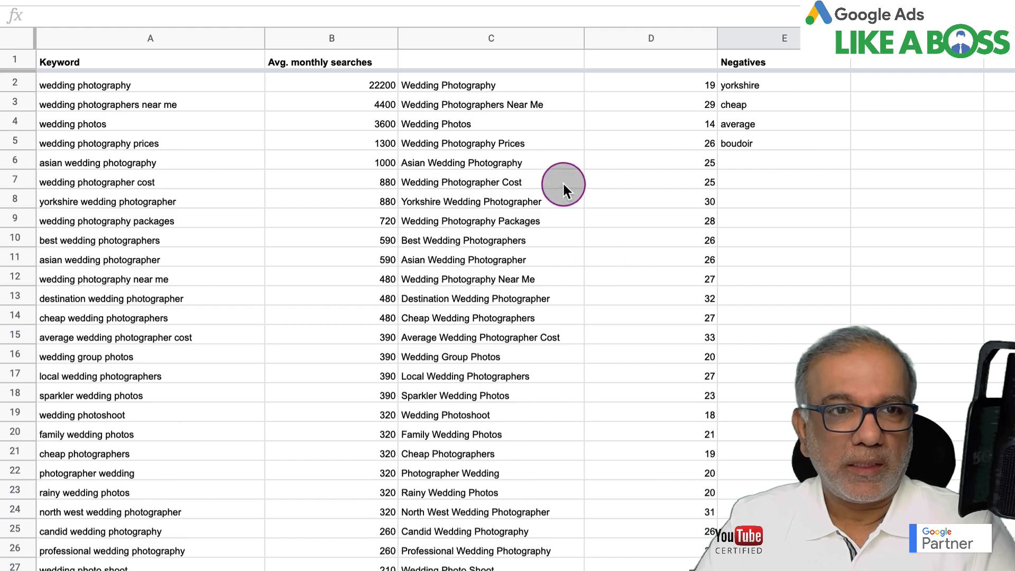
# Copy the capitalised keywords in C2 through C410 of the keyword list.
pyautogui.click(504, 86)
pyautogui.scroll(-20, 486, 360)
pyautogui.scroll(-20, 479, 566)
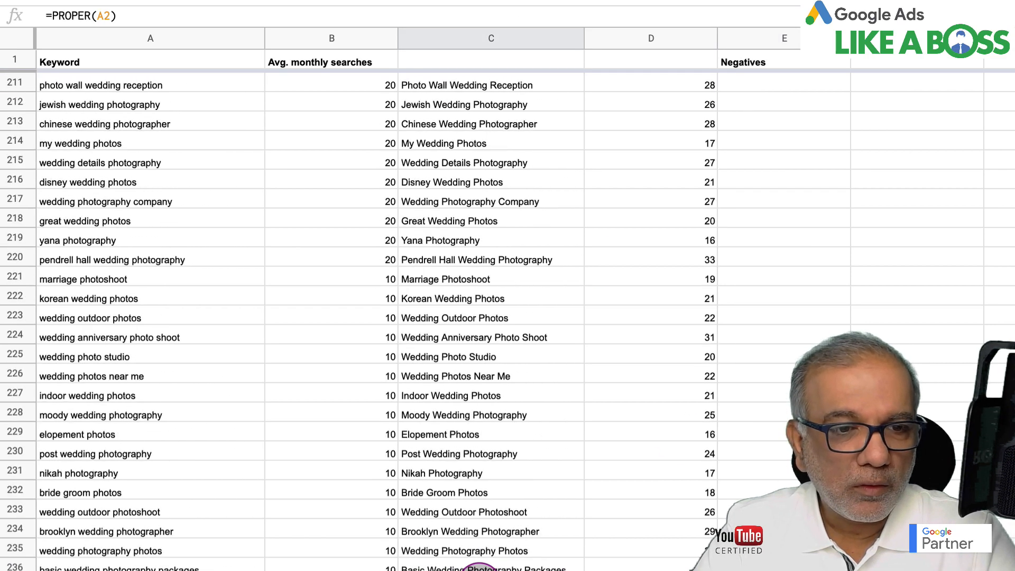
pyautogui.scroll(5, 479, 567)
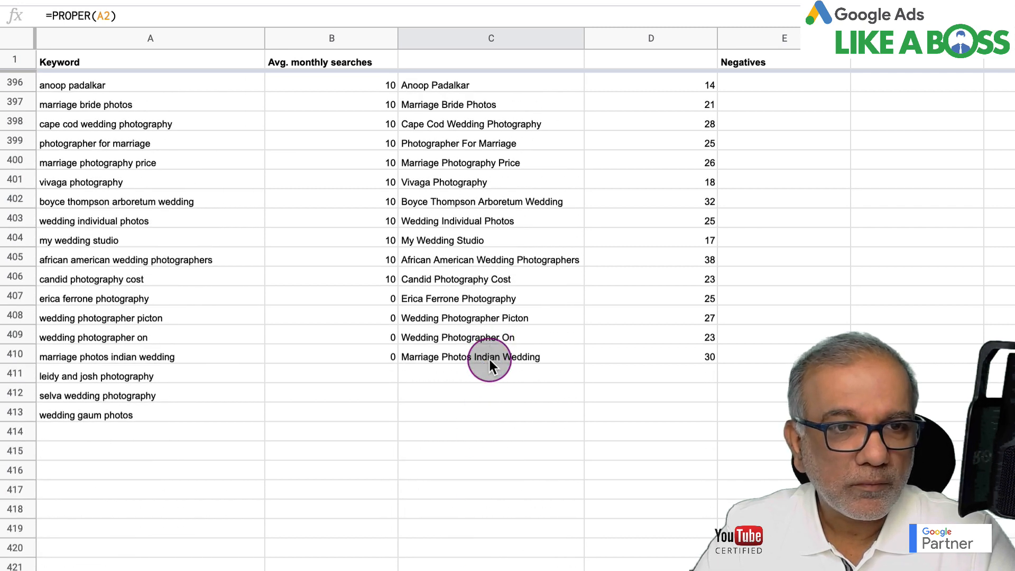
pyautogui.keyDown('shift'); pyautogui.click(490, 359); pyautogui.keyUp('shift')
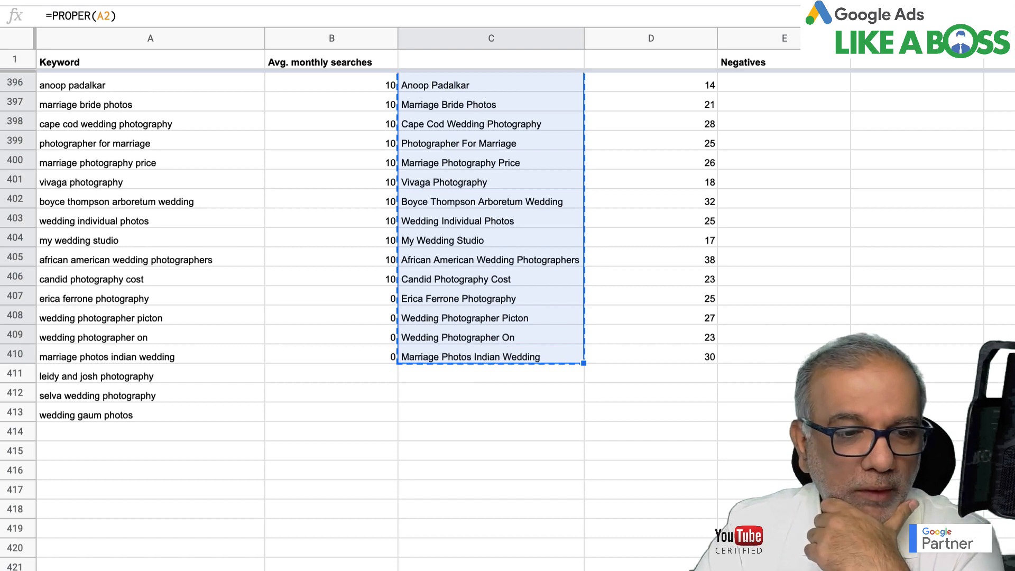
# Paste the copied keywords as plain values into the Keyword column of the Campaign sheet, starting at C2.
pyautogui.hotkey('ctrl', 'pagedown')
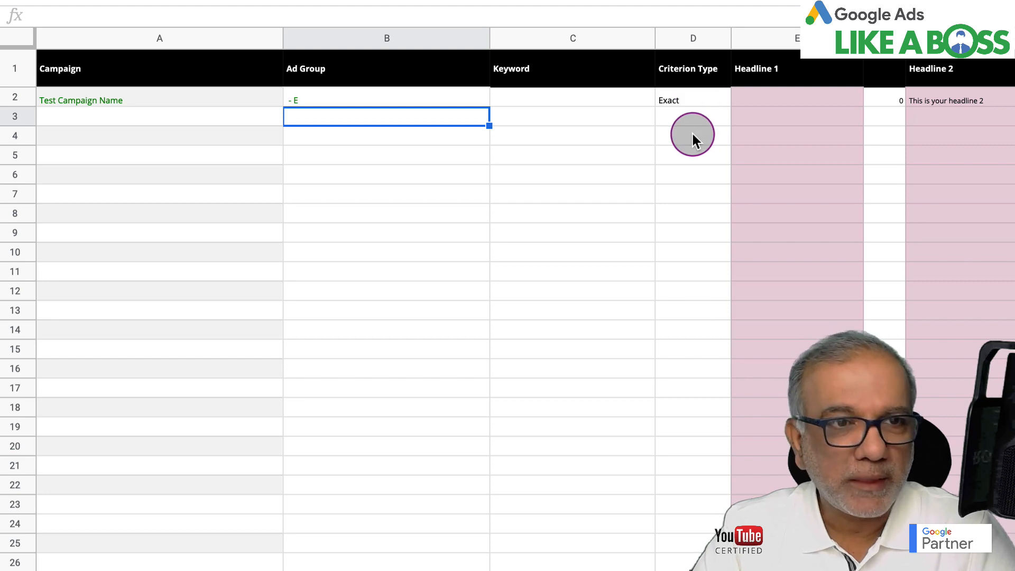
pyautogui.click(565, 99)
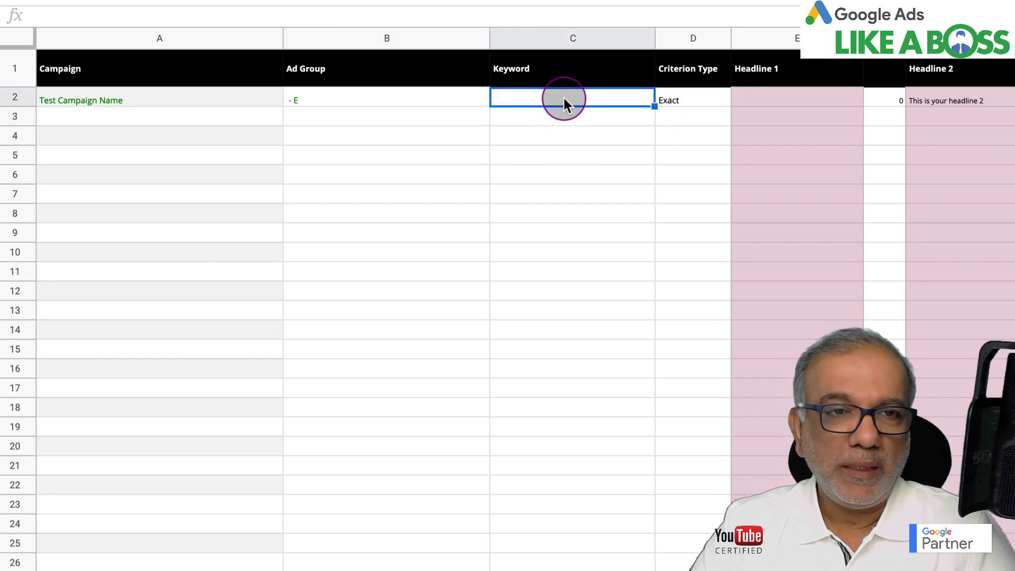
pyautogui.write('=PROPER(A2)')
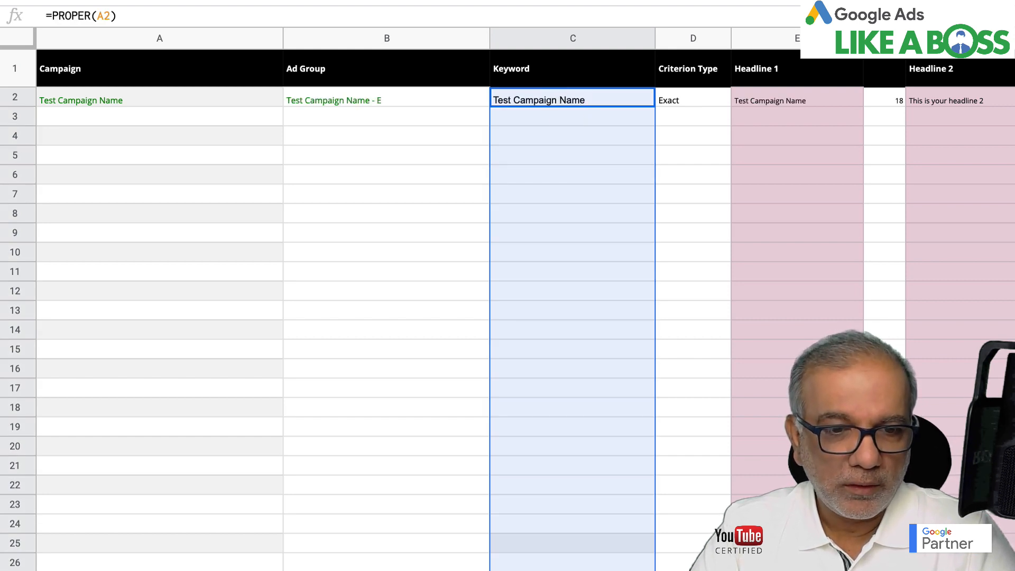
pyautogui.hotkey('ctrl', 'v')
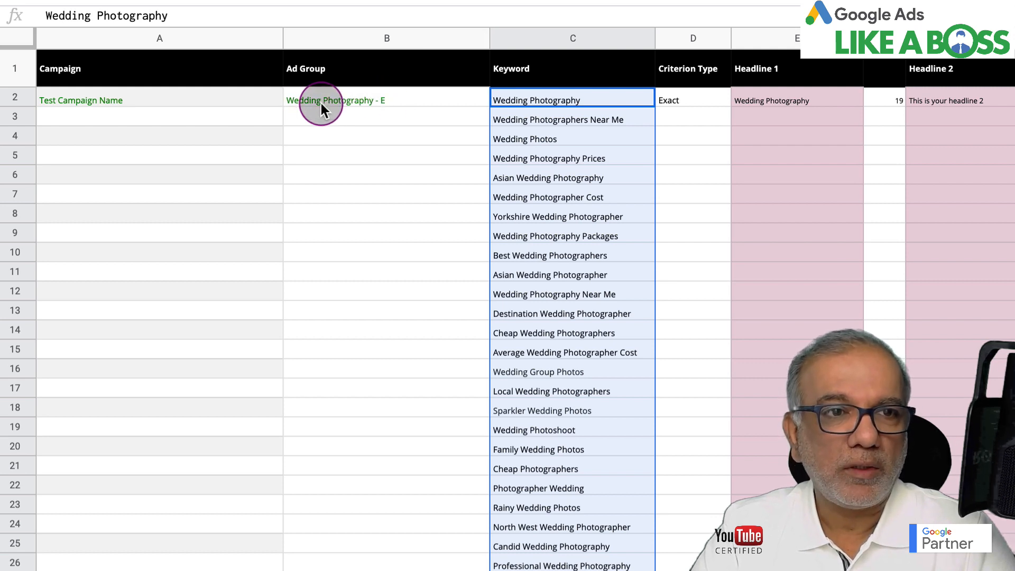
# Change the suffix in the Ad Group formula in B2 to " - Exact " after the C2 keyword.
pyautogui.click(432, 100)
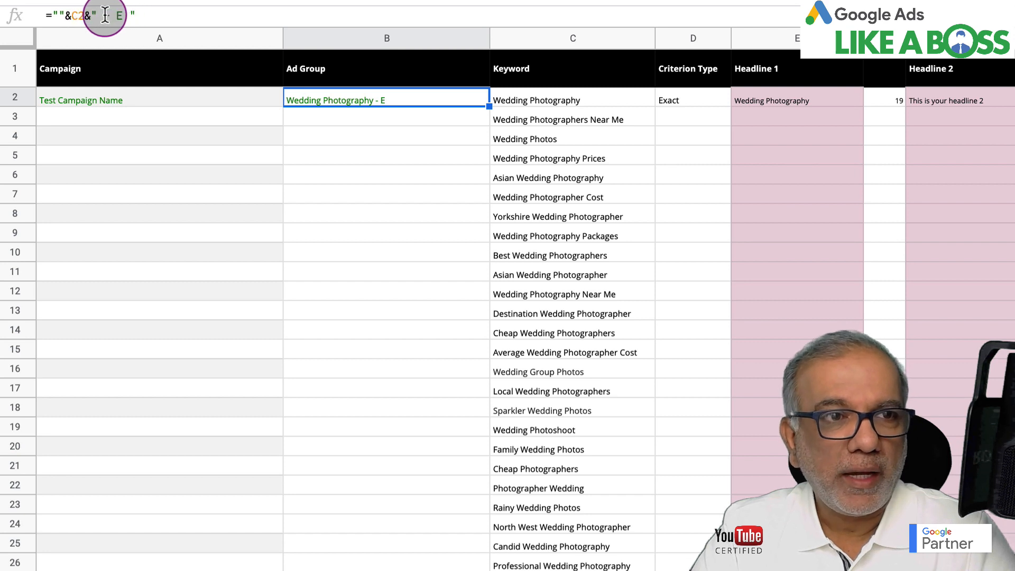
pyautogui.click(123, 14)
pyautogui.write('xact')
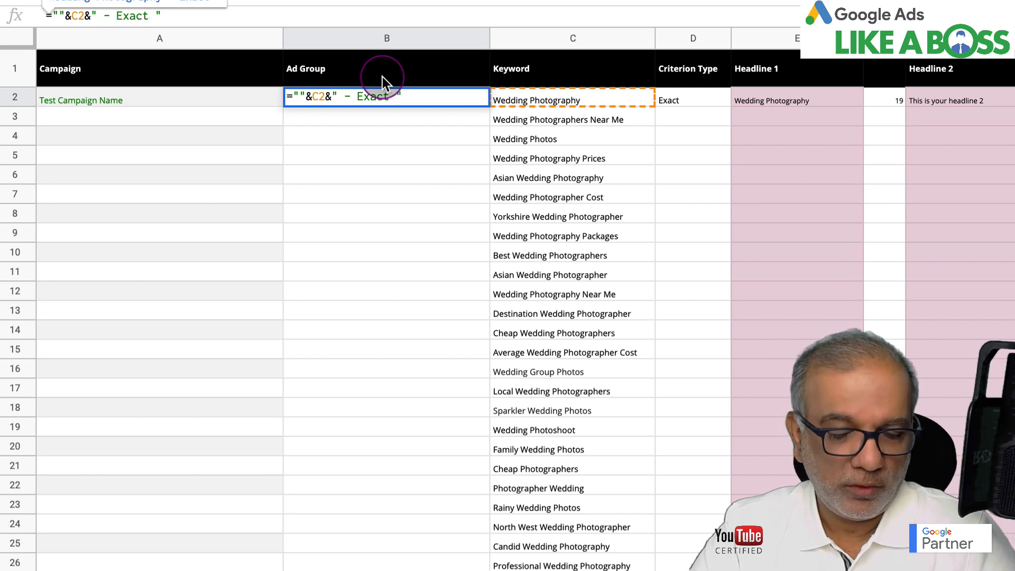
pyautogui.click(427, 157)
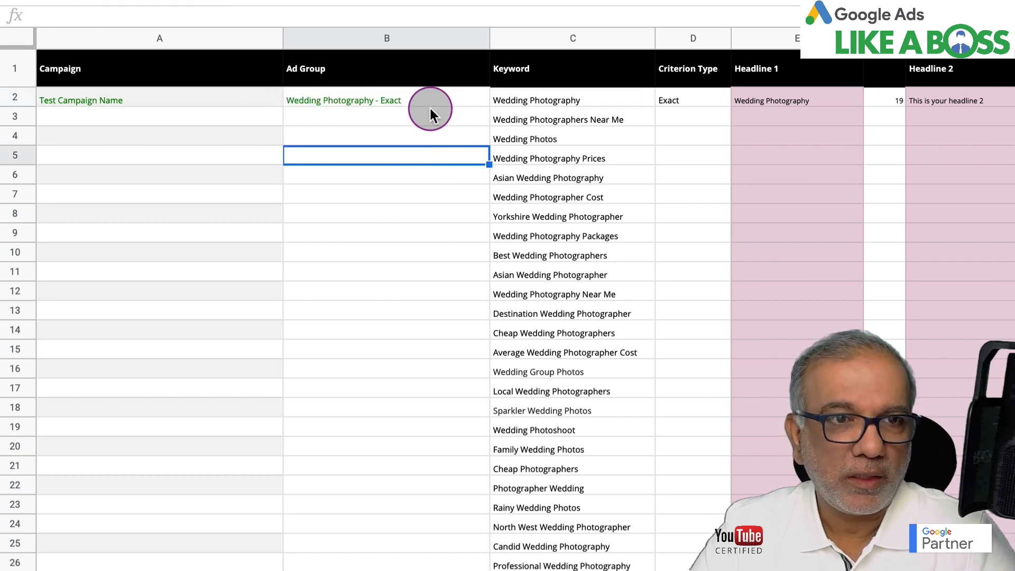
# Fill the Ad Group formula from B2 down alongside the whole keyword list.
pyautogui.click(465, 96)
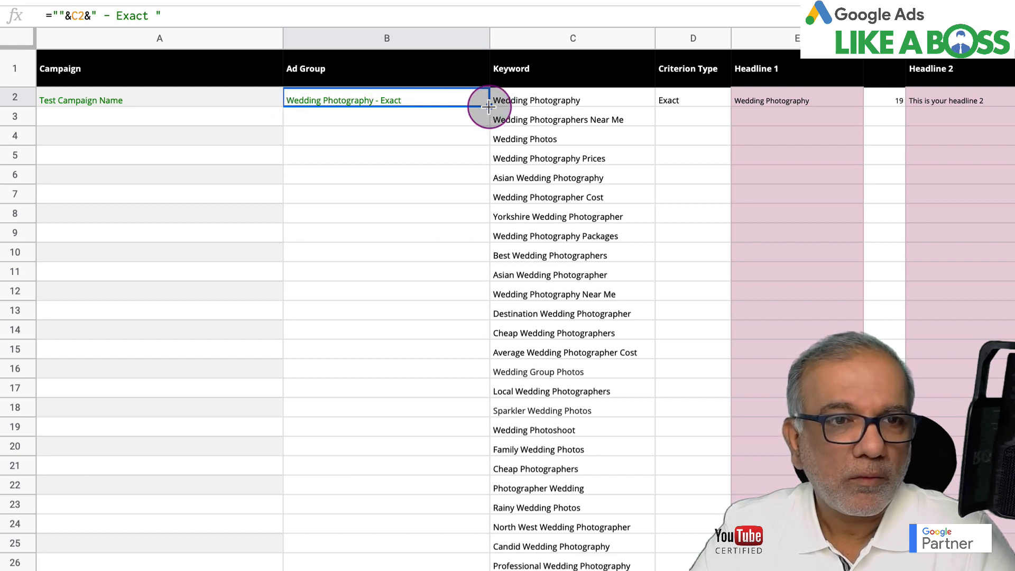
pyautogui.moveTo(488, 107); pyautogui.dragTo(408, 529)
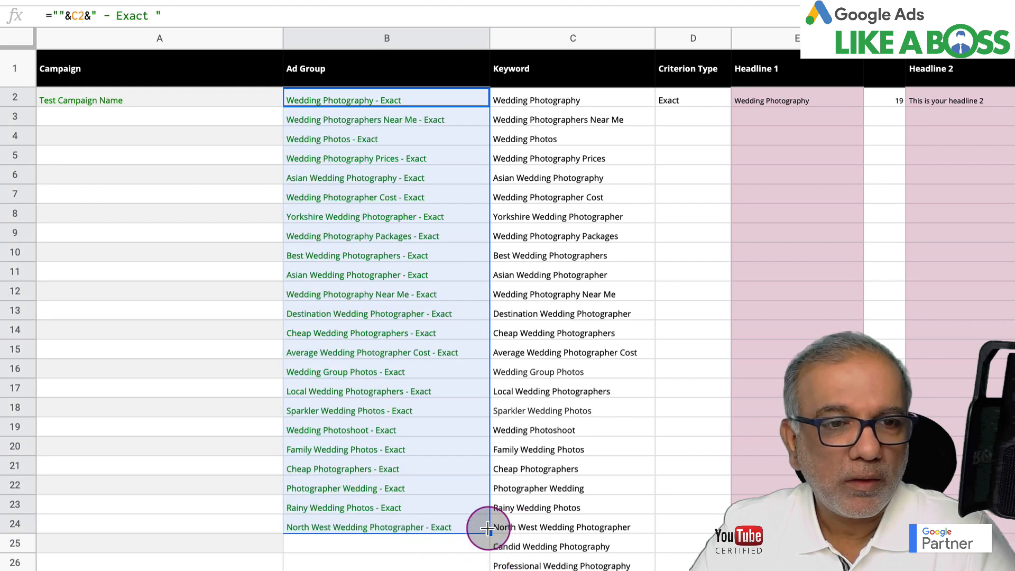
pyautogui.moveTo(488, 533); pyautogui.dragTo(489, 570)
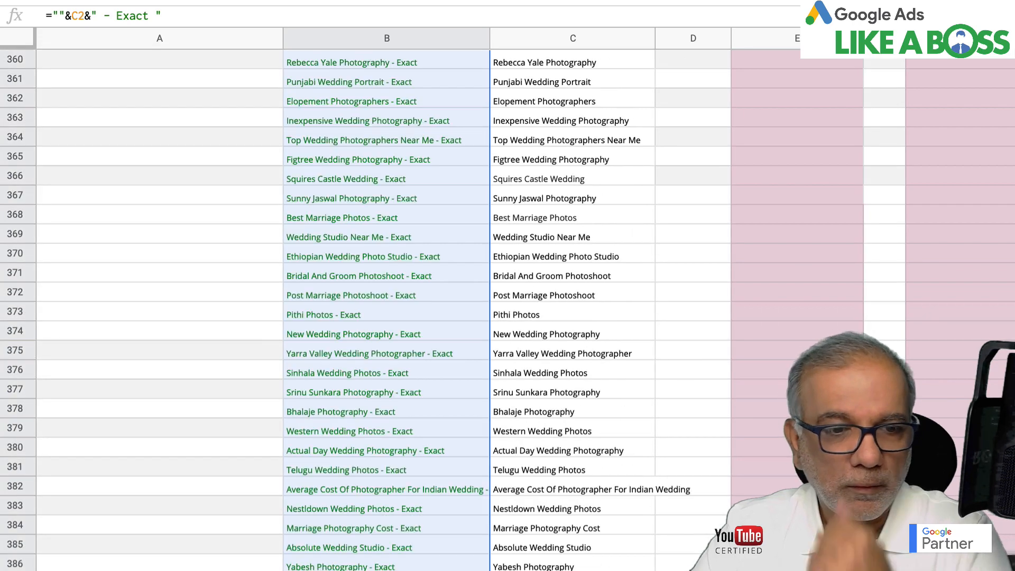
pyautogui.scroll(20, 386, 307)
pyautogui.scroll(20, 209, 406)
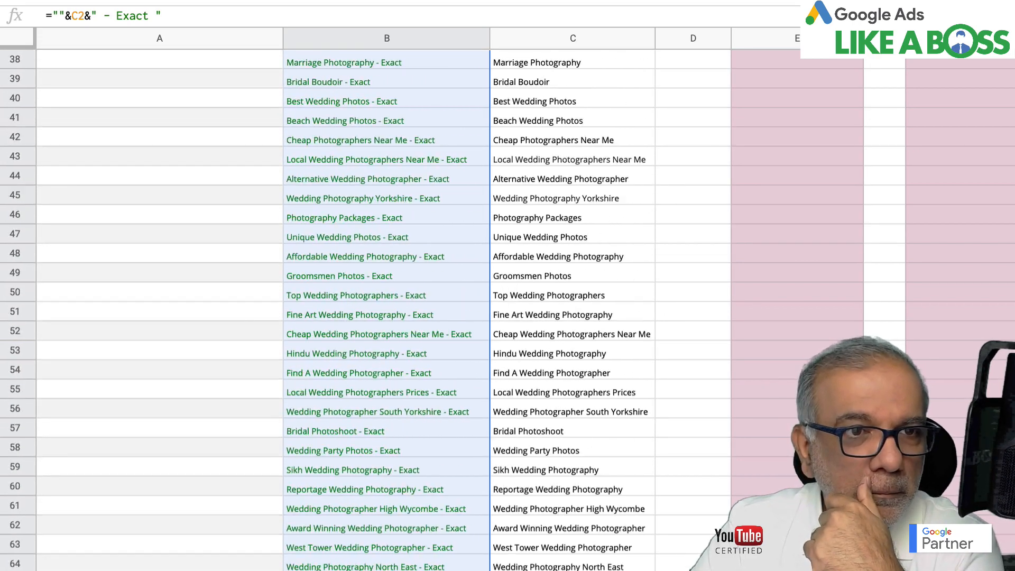
# Fill "Test Campaign Name" from A2 down all keyword rows and narrow the Campaign column.
pyautogui.click(195, 100)
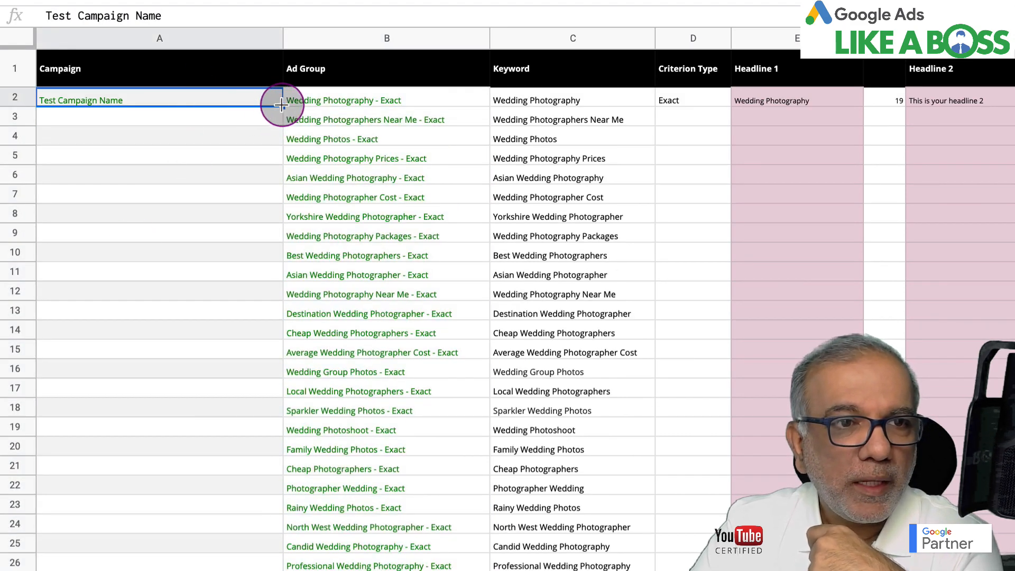
pyautogui.doubleClick(282, 106)
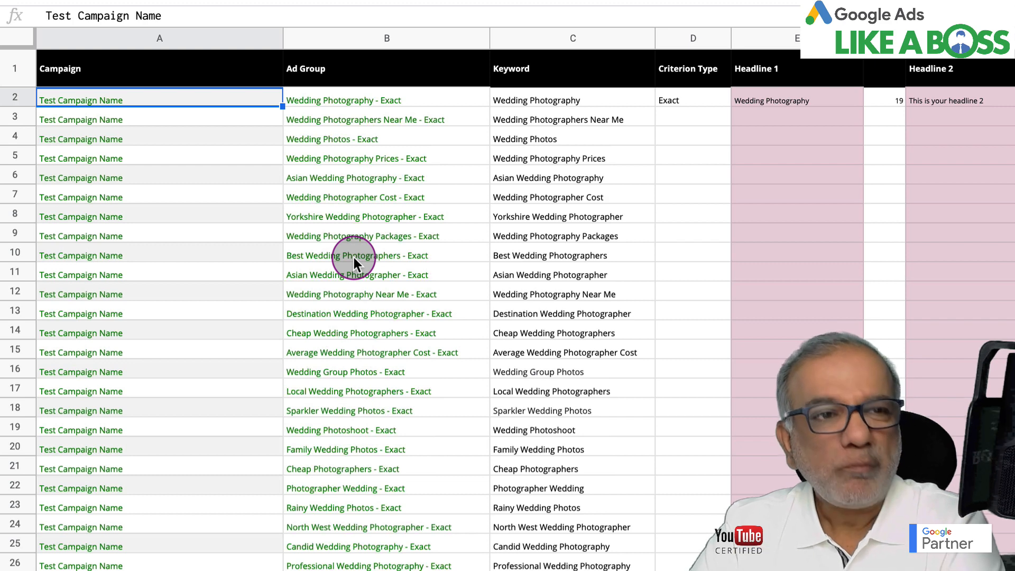
pyautogui.moveTo(283, 39); pyautogui.dragTo(177, 54)
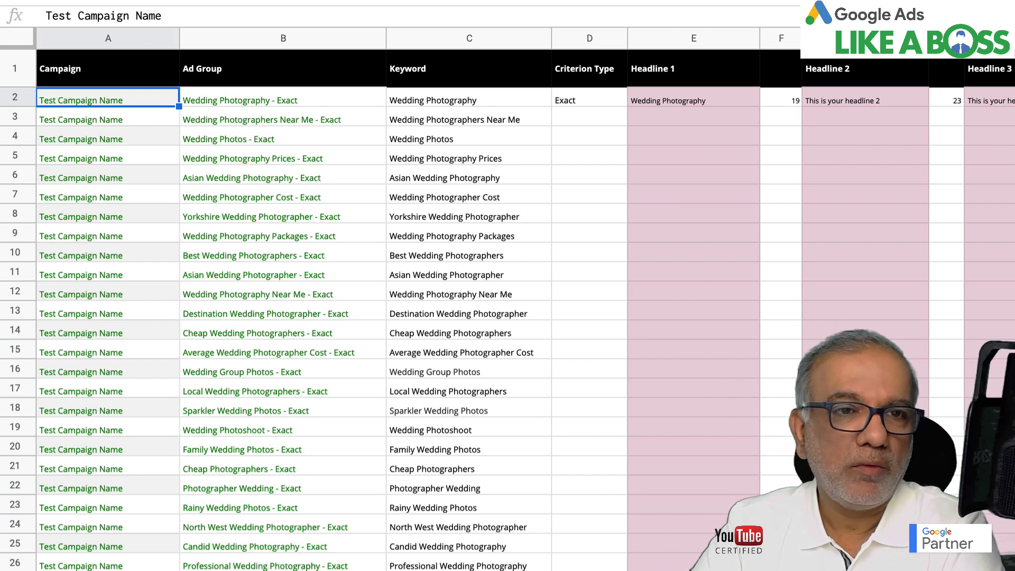
# Fill the Exact criterion type from D2 down all keyword rows.
pyautogui.click(587, 103)
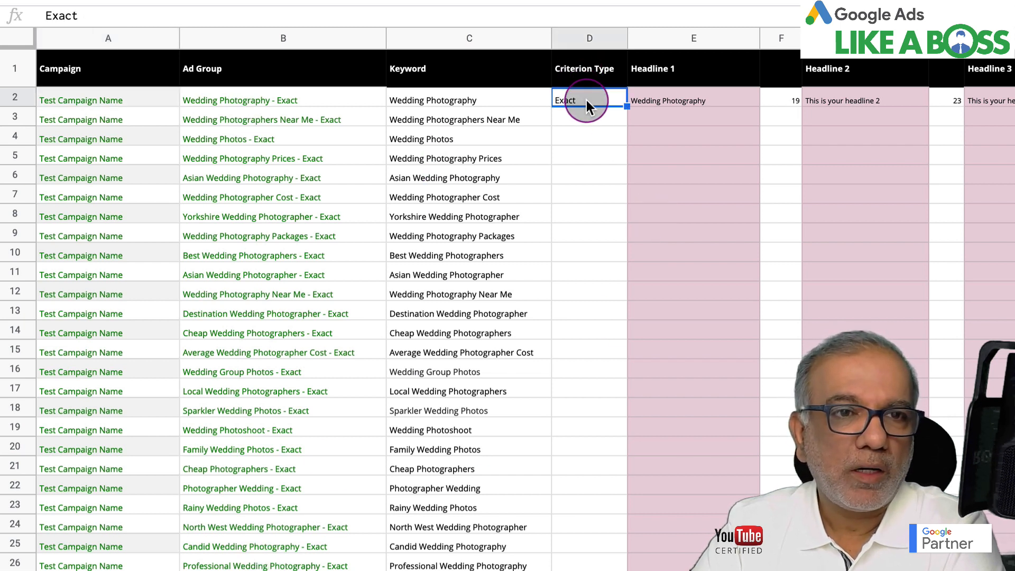
pyautogui.doubleClick(626, 106)
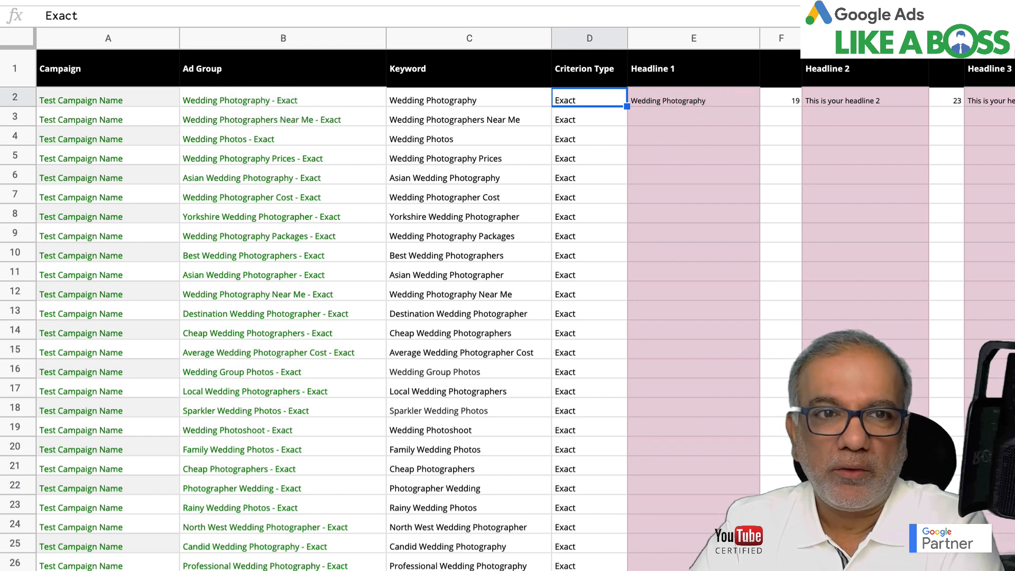
# Fill the Headline 1 formula =C2 from E2 down all keyword rows and widen the Headline 1 column.
pyautogui.click(714, 101)
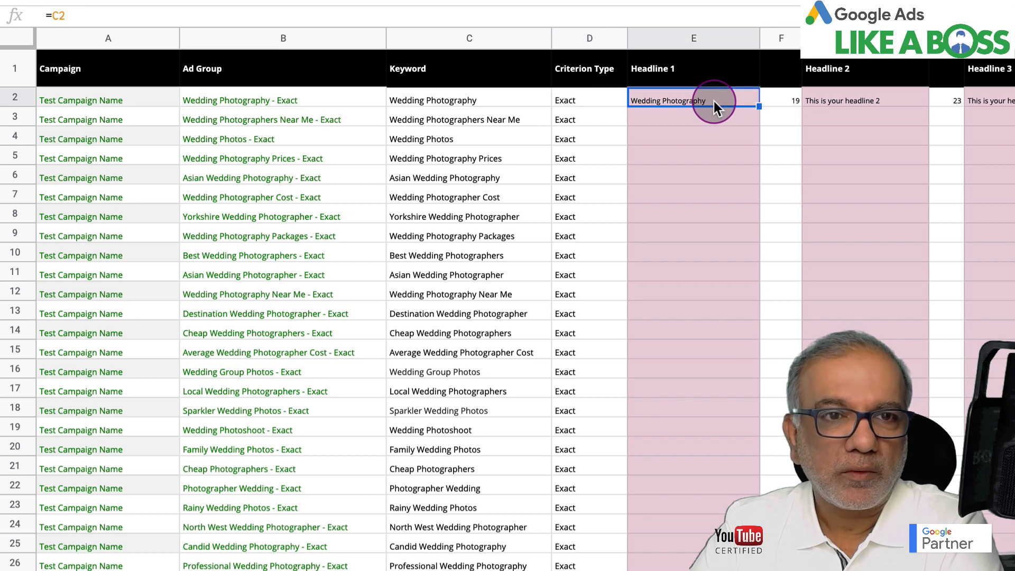
pyautogui.doubleClick(757, 106)
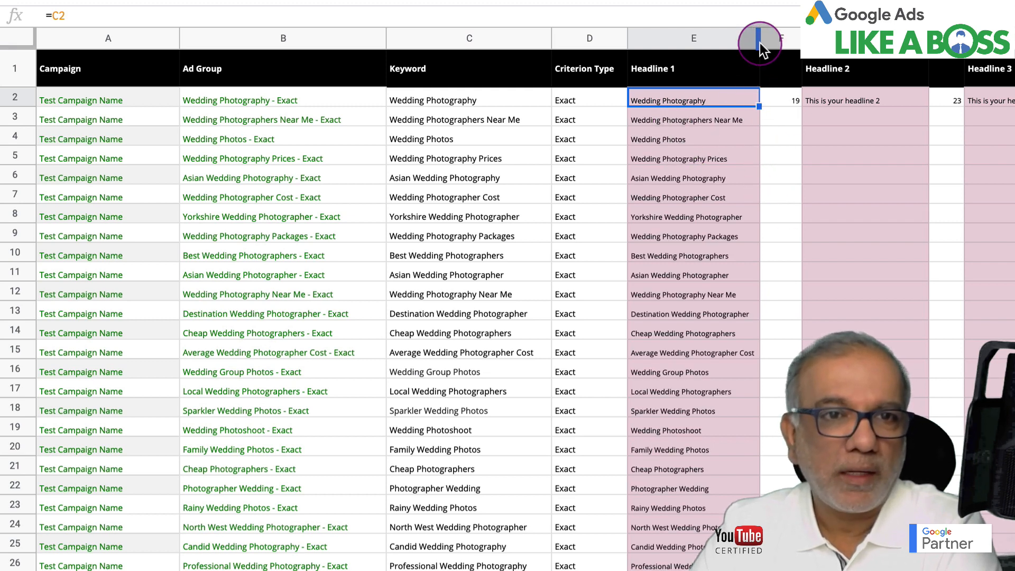
pyautogui.moveTo(757, 40); pyautogui.dragTo(796, 38)
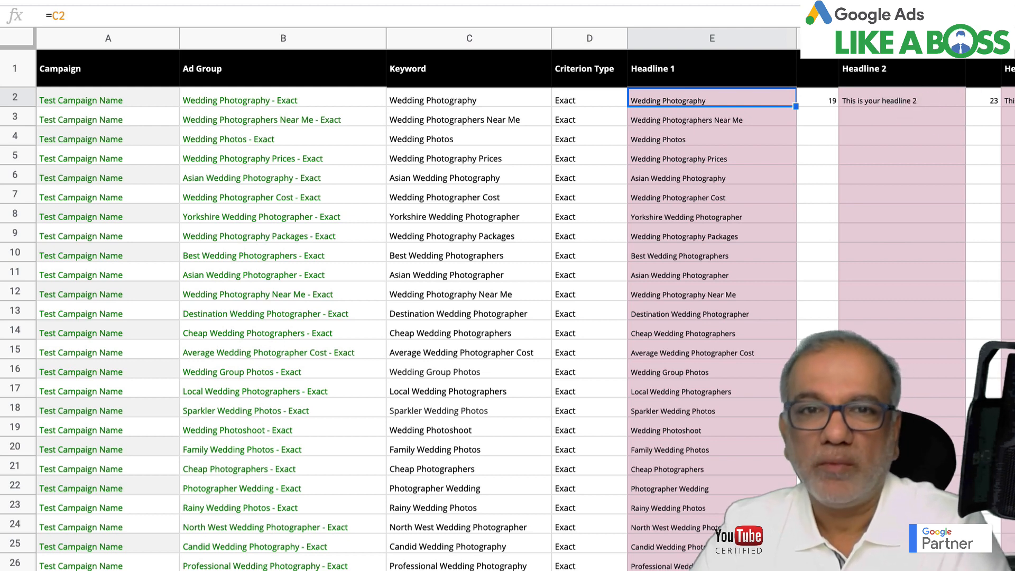
# Fill the placeholder Headline 2 through Path 2 cells and the Headline 1 character-count formula from row 2 down all keyword rows.
pyautogui.click(935, 104)
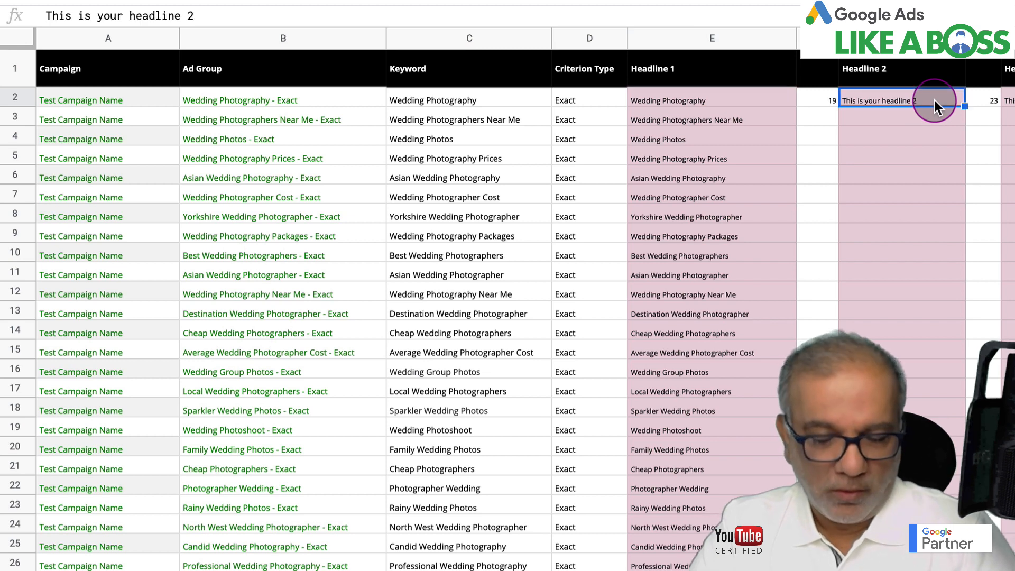
pyautogui.hotkey('shift', 'Right')
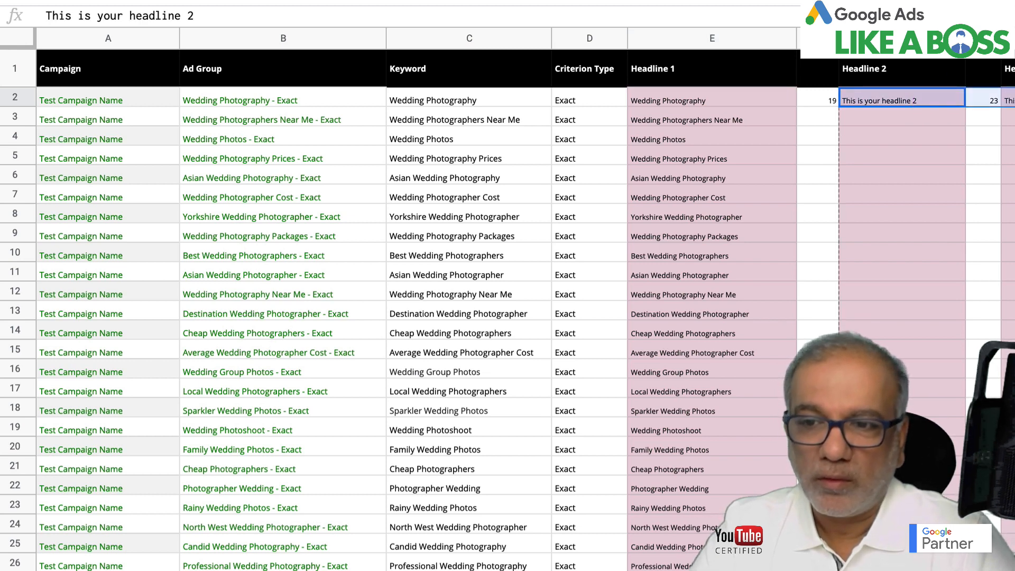
pyautogui.scroll(-20, 508, 312)
pyautogui.scroll(-20, 508, 312)
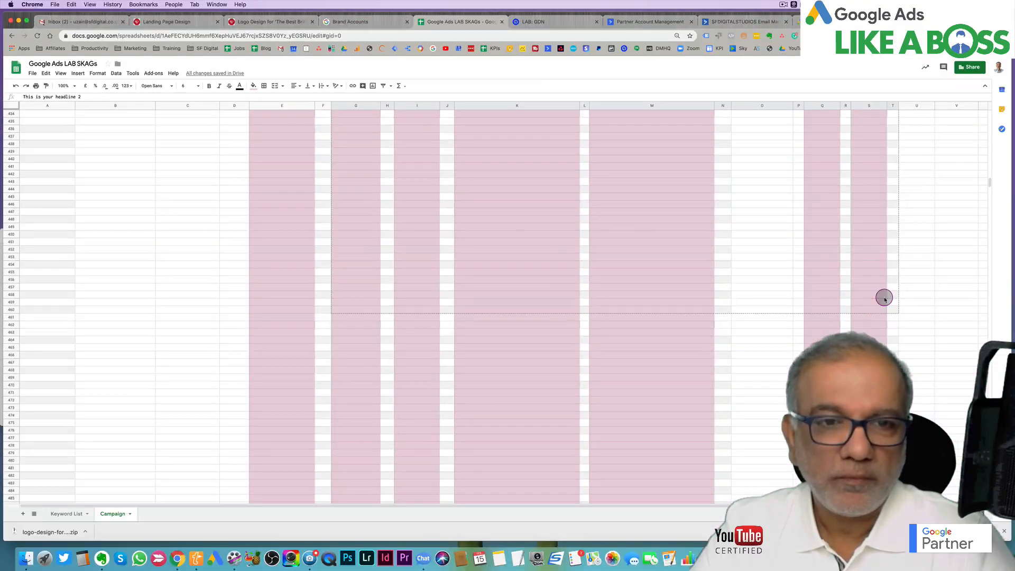
pyautogui.scroll(12, 884, 297)
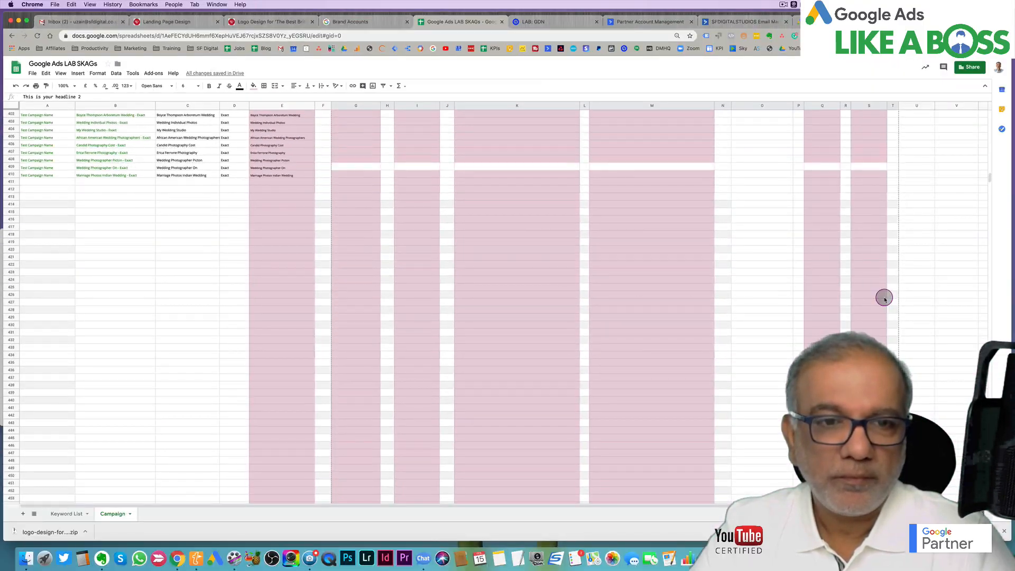
pyautogui.scroll(2, 867, 243)
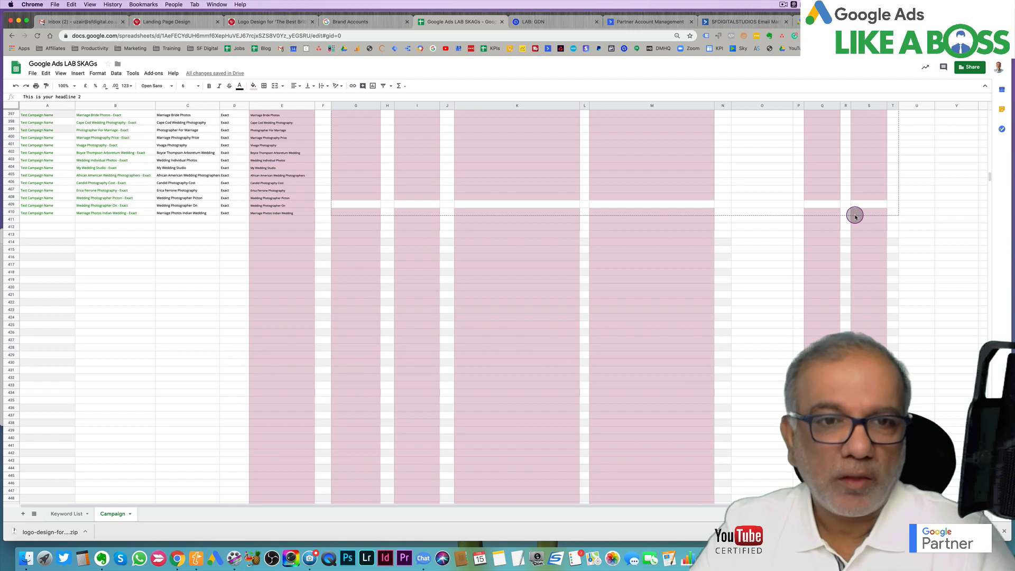
pyautogui.moveTo(855, 216); pyautogui.dragTo(855, 216)
pyautogui.scroll(20, 426, 245)
pyautogui.scroll(20, 428, 247)
pyautogui.scroll(3, 428, 247)
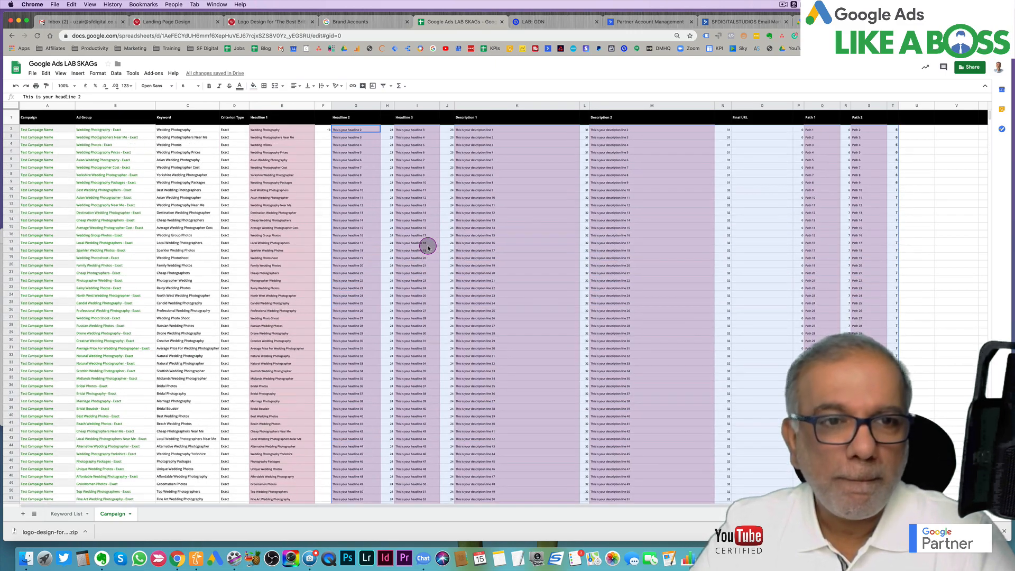
pyautogui.click(324, 129)
pyautogui.doubleClick(329, 133)
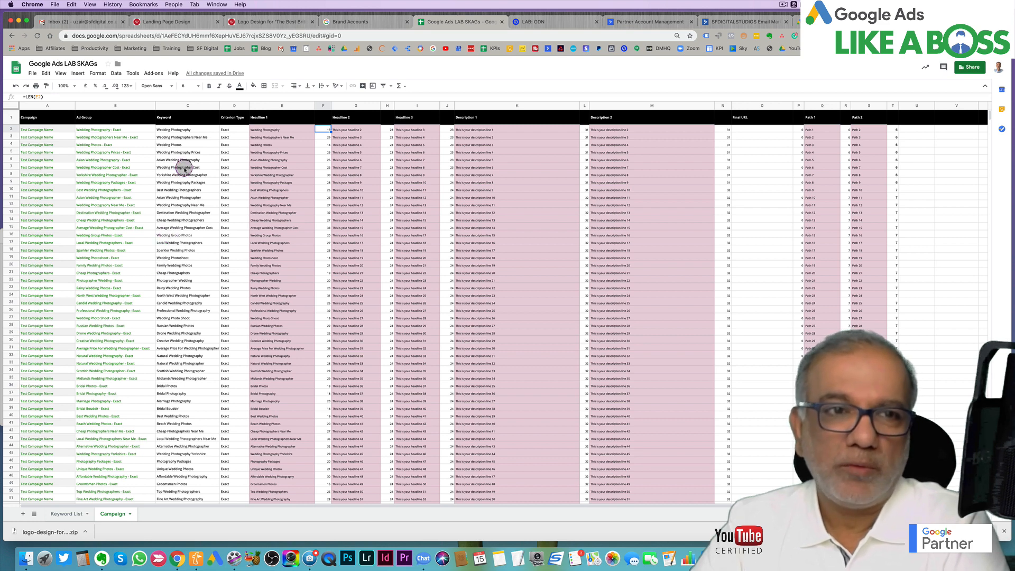
# Copy all keyword rows from 2 to 410 and paste the block below, starting at A412 after one blank row.
pyautogui.click(13, 129)
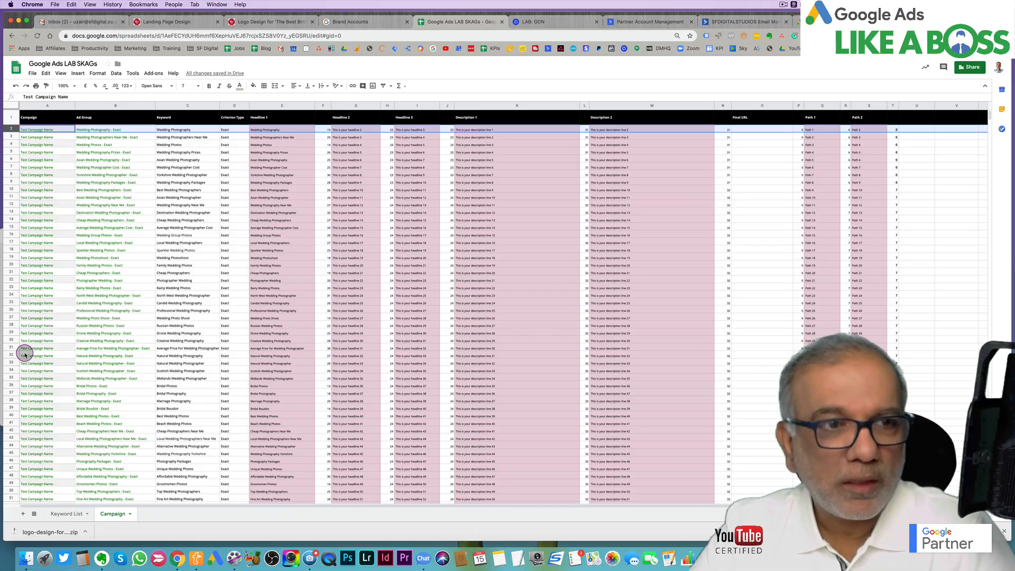
pyautogui.scroll(-20, 25, 354)
pyautogui.scroll(-20, 25, 354)
pyautogui.scroll(-20, 25, 354)
pyautogui.scroll(1, 25, 354)
pyautogui.keyDown('shift'); pyautogui.click(10, 213); pyautogui.keyUp('shift')
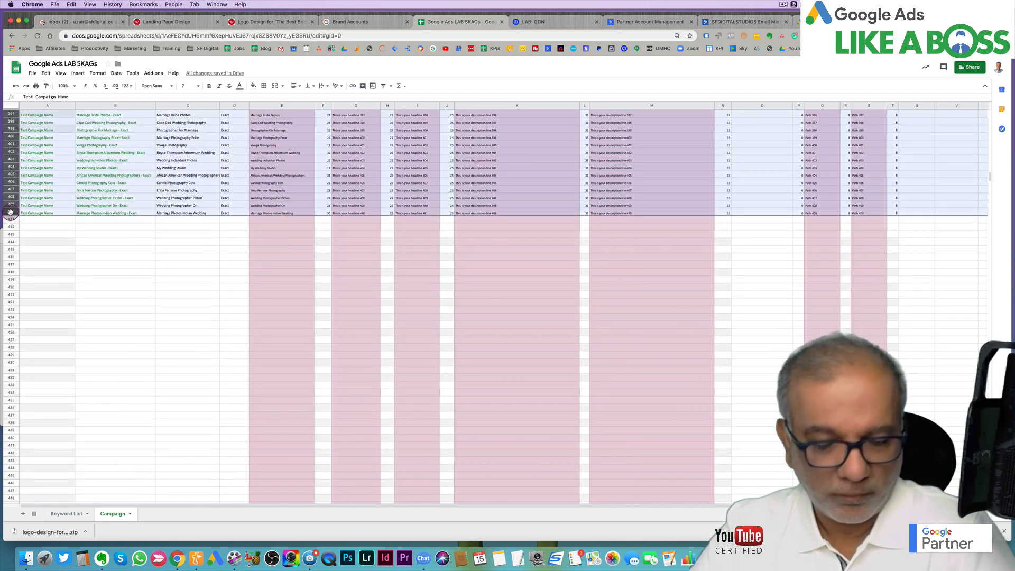
pyautogui.press('super+c')
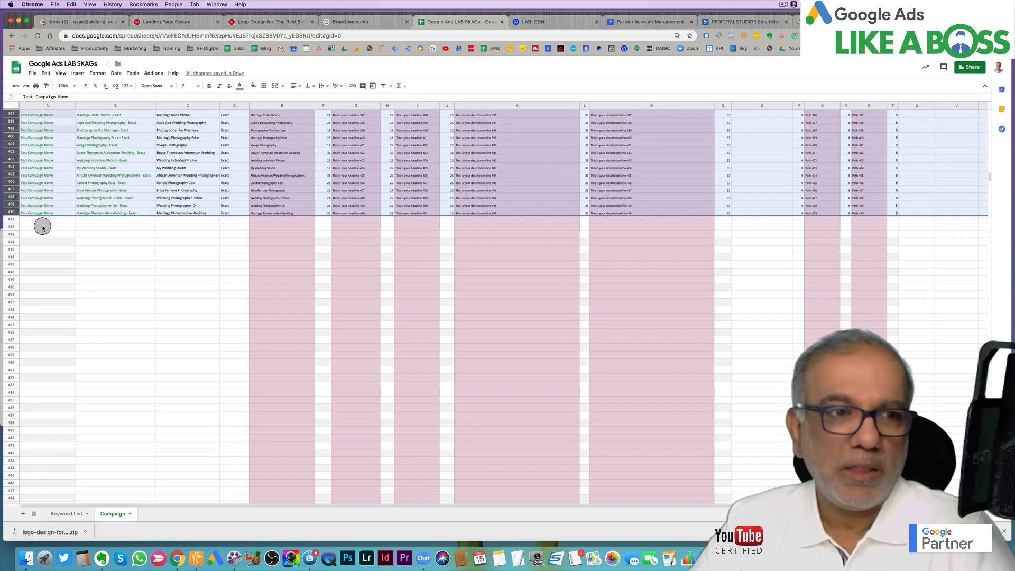
pyautogui.click(44, 228)
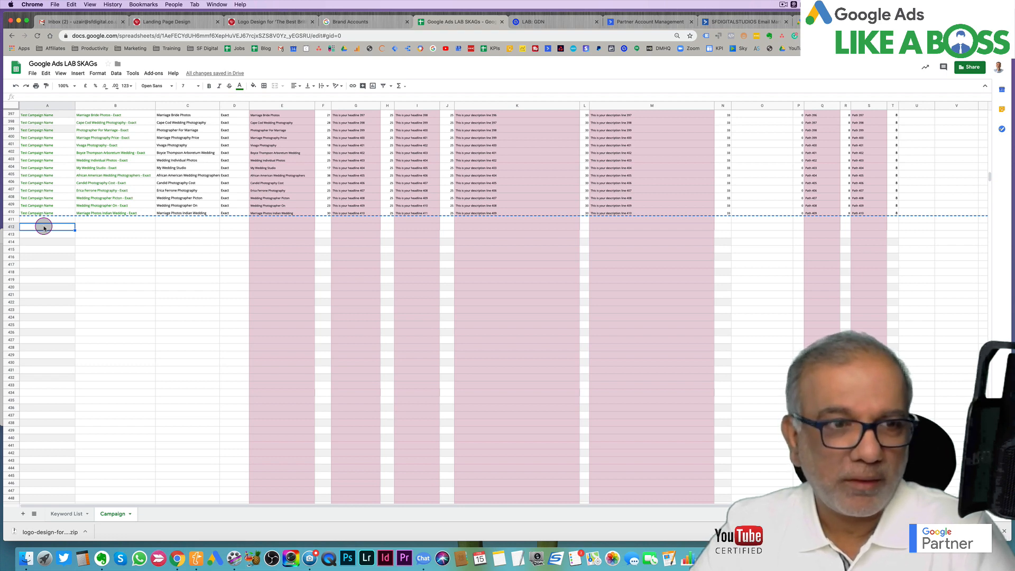
pyautogui.press('super+v')
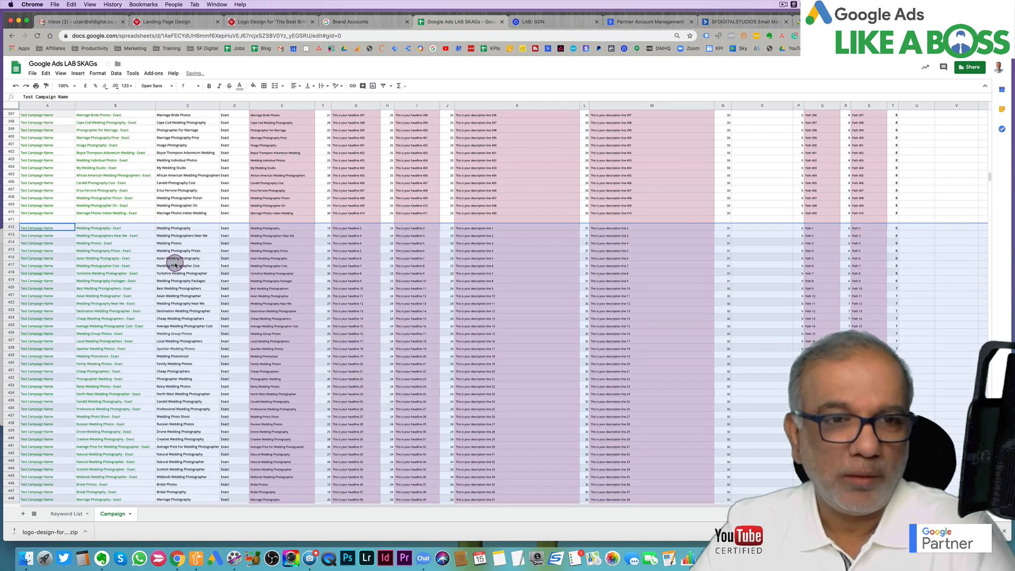
# Set the criterion type in D412 to Phrase and fill it down all rows of the copied block.
pyautogui.click(190, 233)
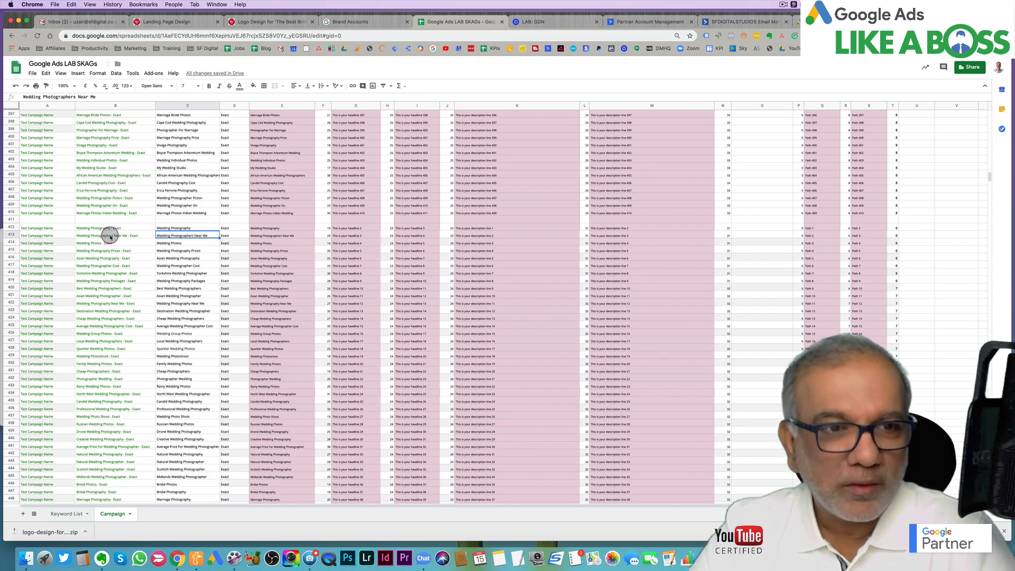
pyautogui.click(227, 228)
pyautogui.write('P')
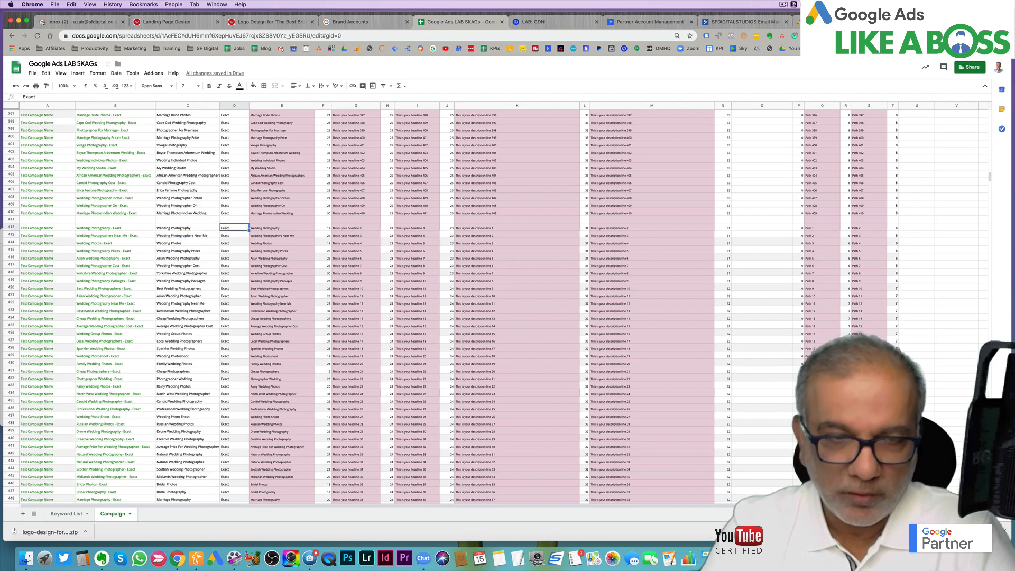
pyautogui.write('h')
pyautogui.write('rase')
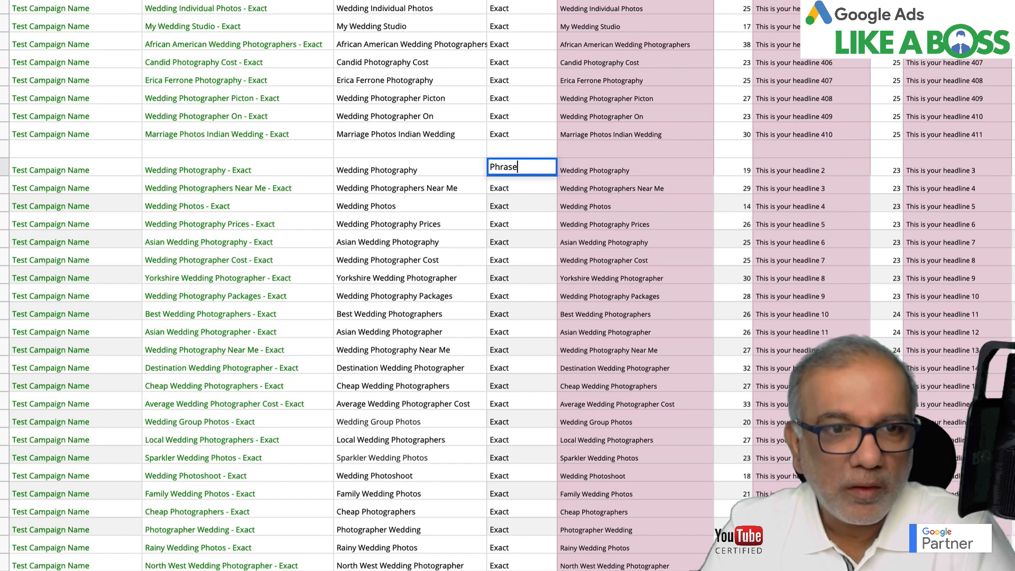
pyautogui.press('Return')
pyautogui.click(527, 165)
pyautogui.moveTo(558, 176); pyautogui.dragTo(557, 570)
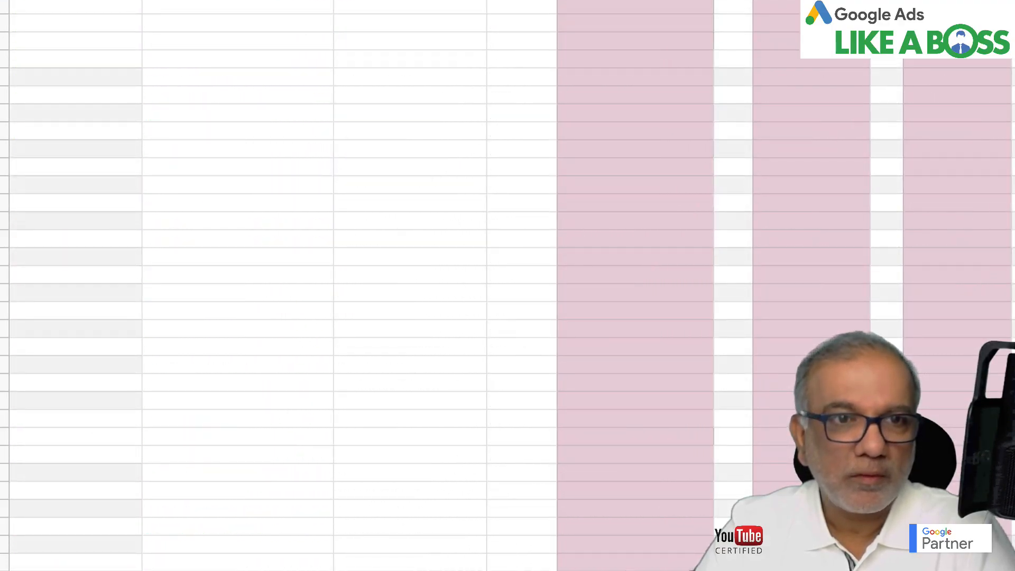
# Edit the Ad Group formula in B412 so its suffix reads "Phrase" instead of "Exact".
pyautogui.scroll(20, 508, 286)
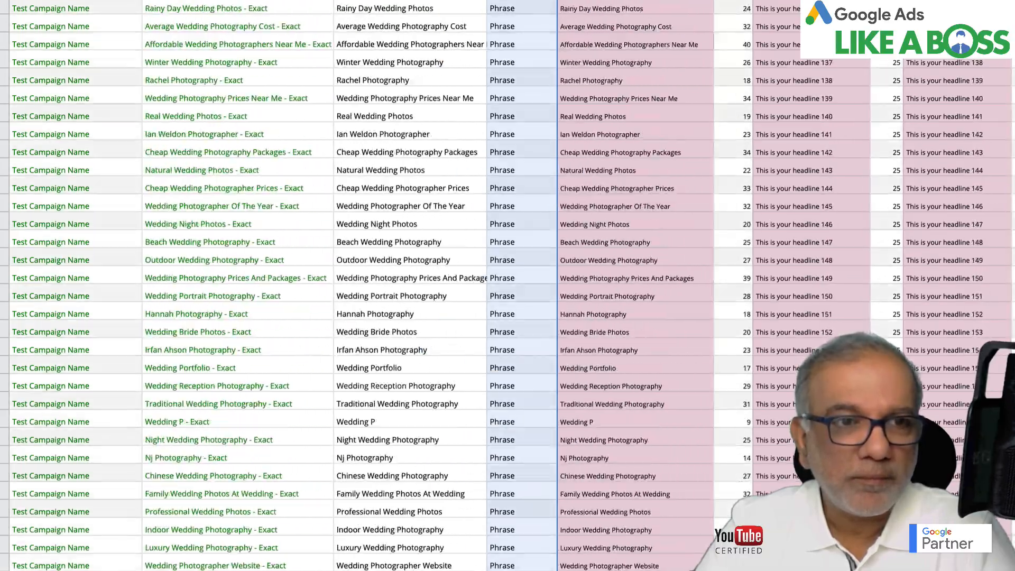
pyautogui.scroll(20, 508, 286)
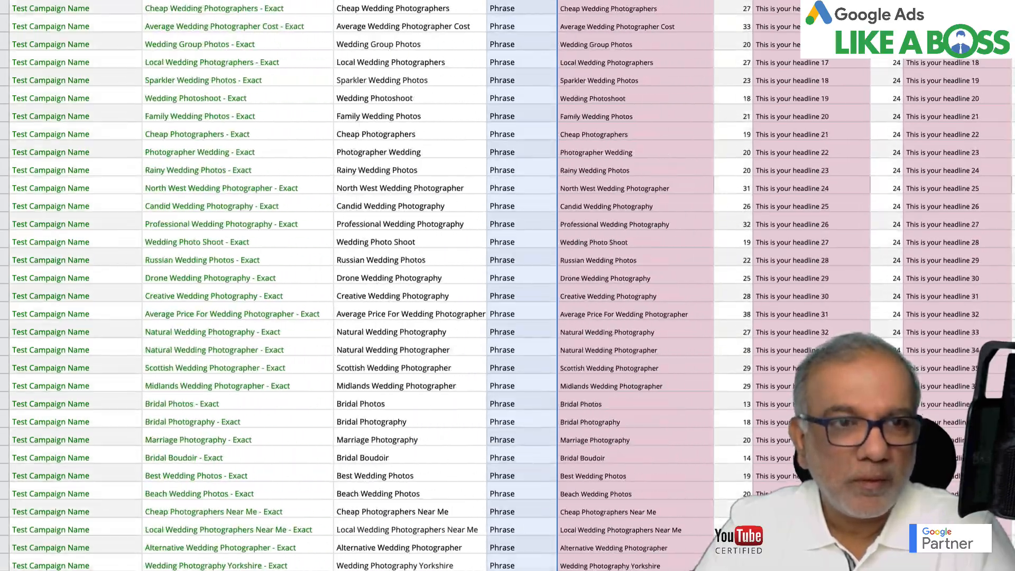
pyautogui.scroll(10, 508, 285)
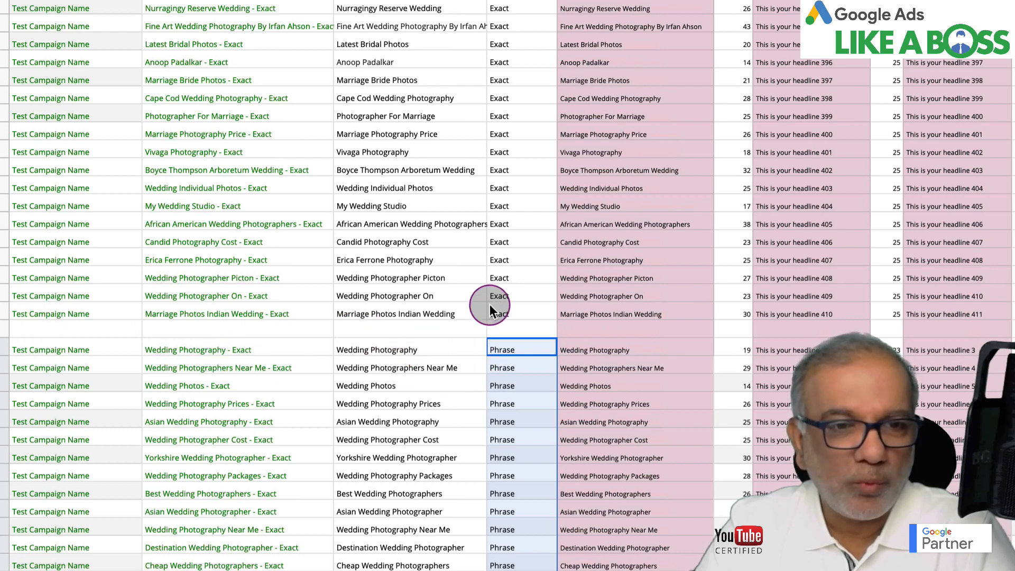
pyautogui.click(443, 348)
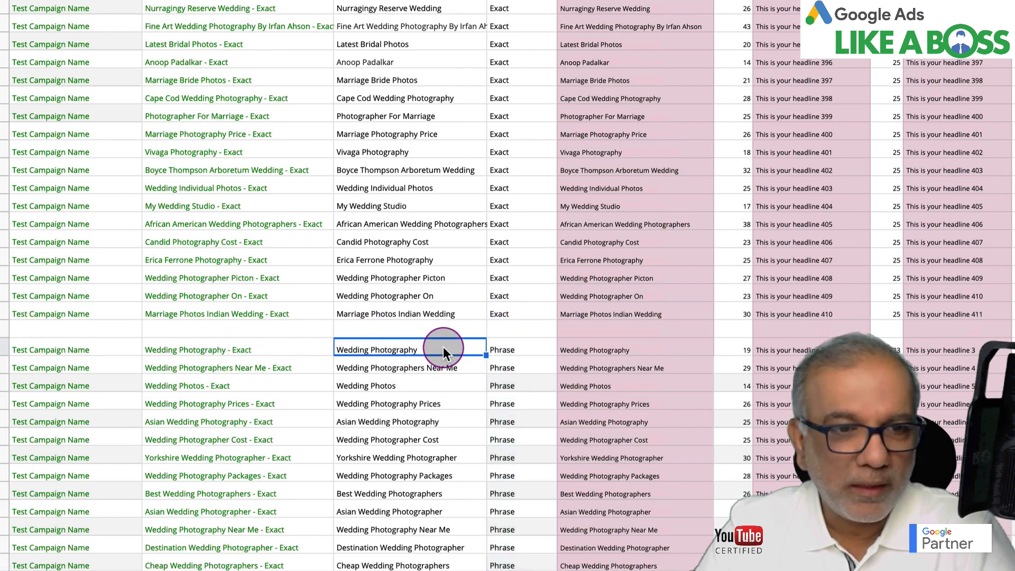
pyautogui.click(262, 351)
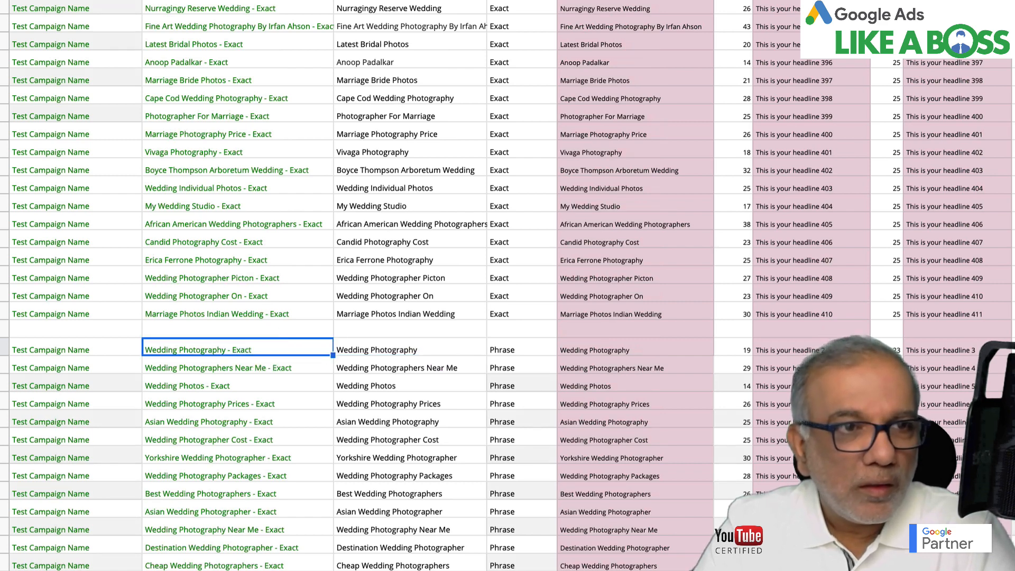
pyautogui.press('F2')
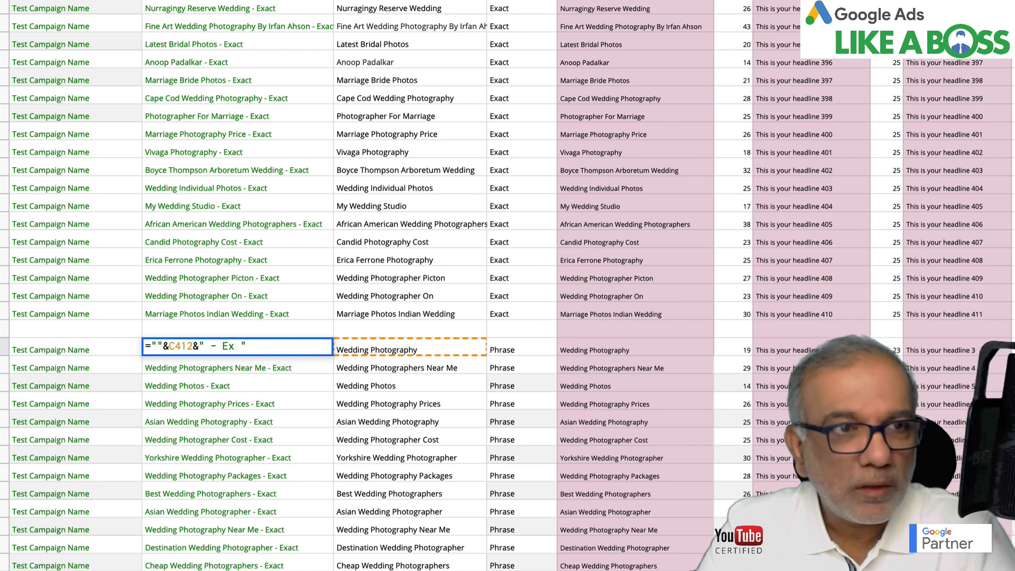
pyautogui.write('Phrase')
pyautogui.press('Return')
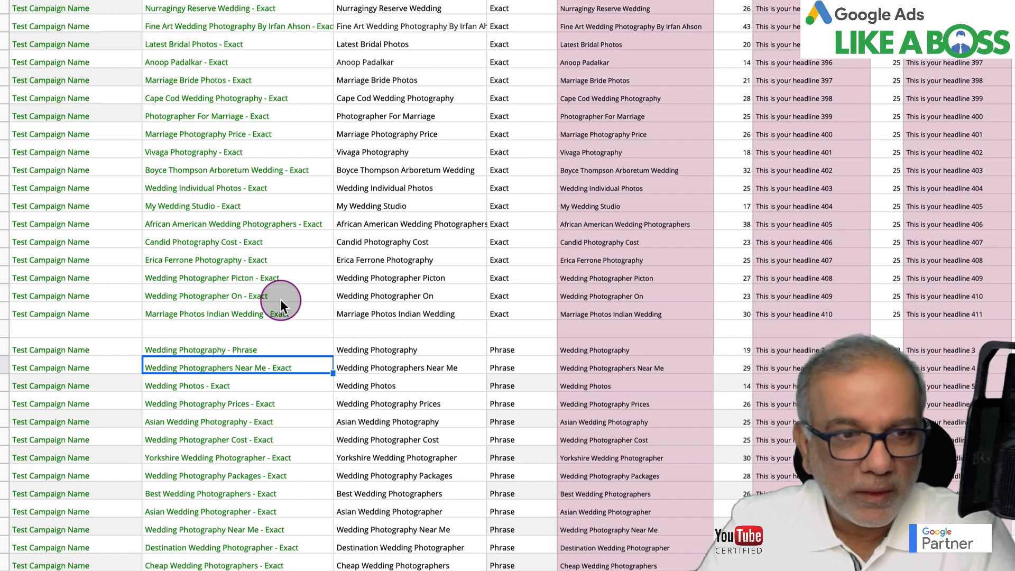
# Fill the Phrase Ad Group formula from B412 down to the last row of the phrase block.
pyautogui.click(295, 347)
pyautogui.moveTo(332, 355); pyautogui.dragTo(333, 569)
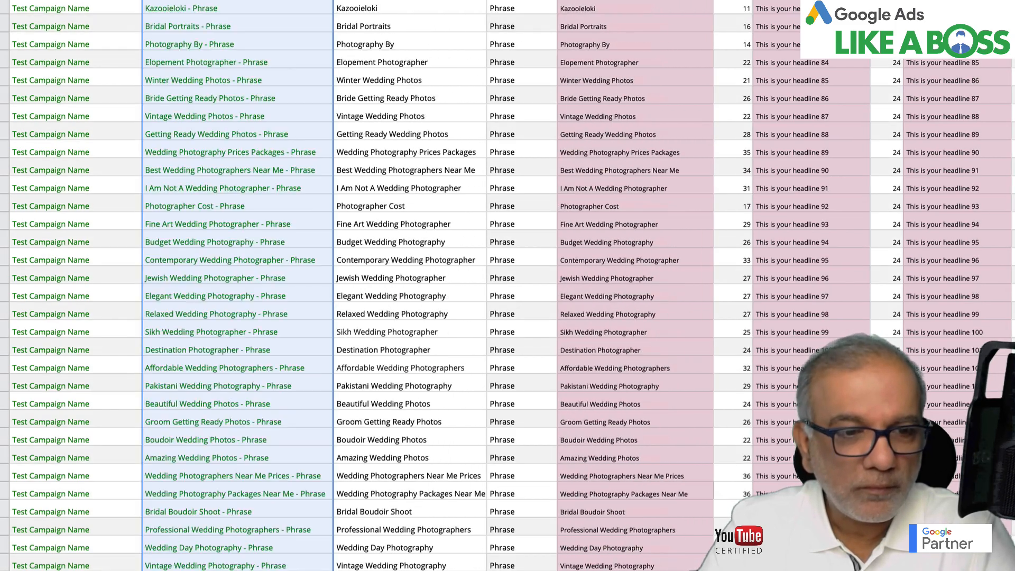
pyautogui.scroll(-5, 328, 528)
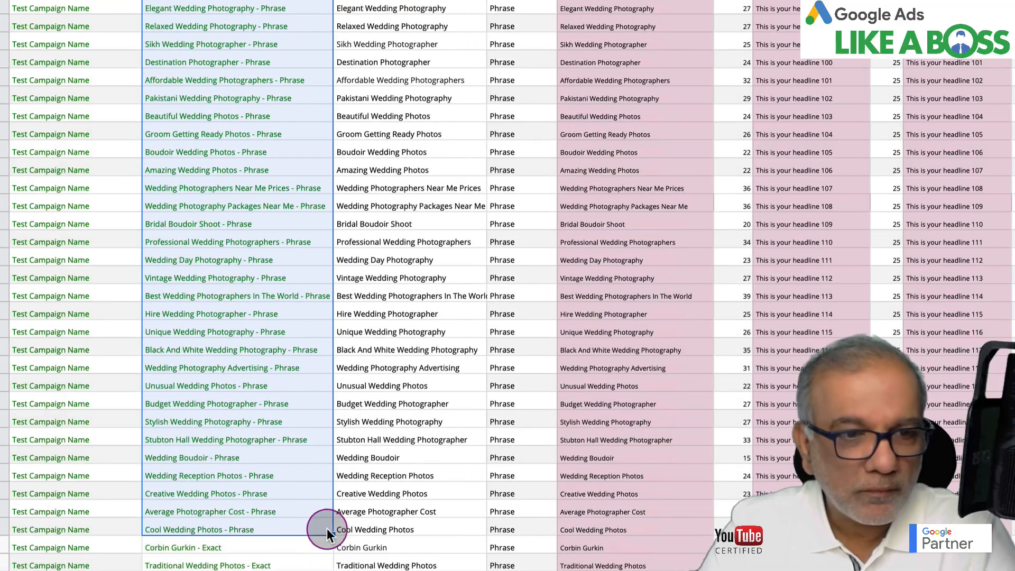
pyautogui.scroll(-2, 335, 528)
pyautogui.scroll(-20, 338, 286)
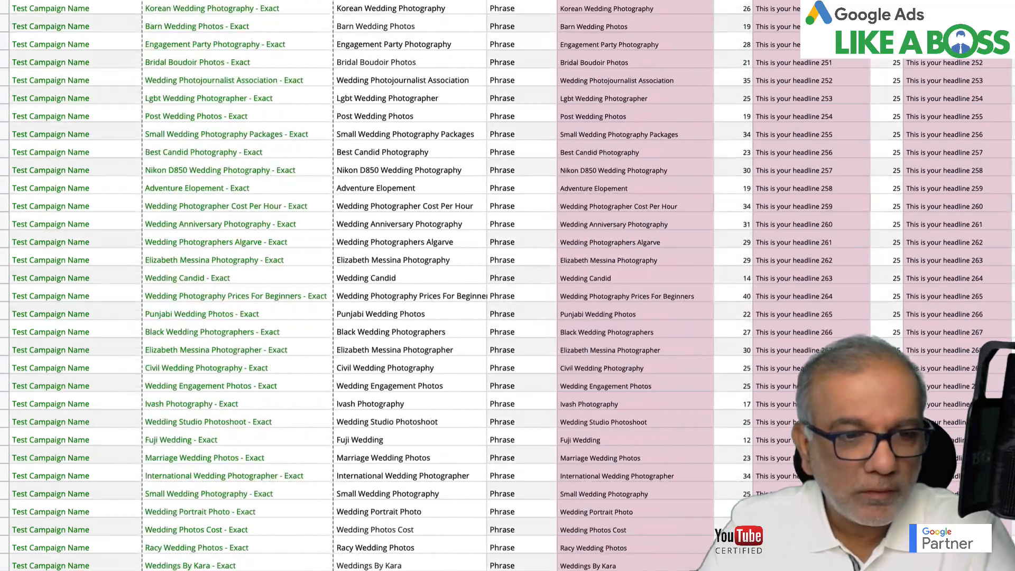
pyautogui.moveTo(333, 569); pyautogui.dragTo(315, 79)
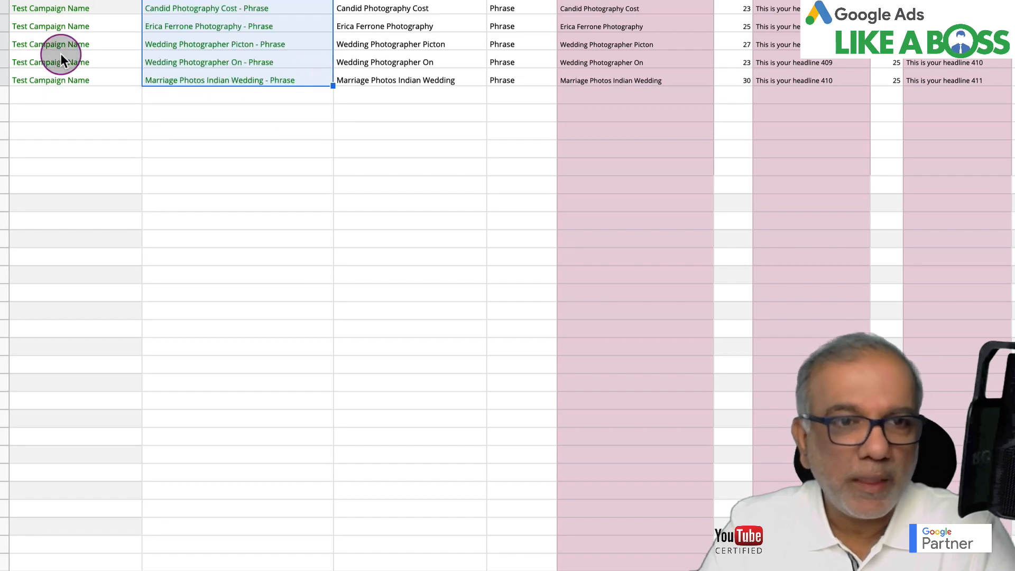
# Paste the copied exact-match rows again below the phrase block, leaving one blank row between them.
pyautogui.scroll(10, 360, 77)
pyautogui.scroll(18, 360, 77)
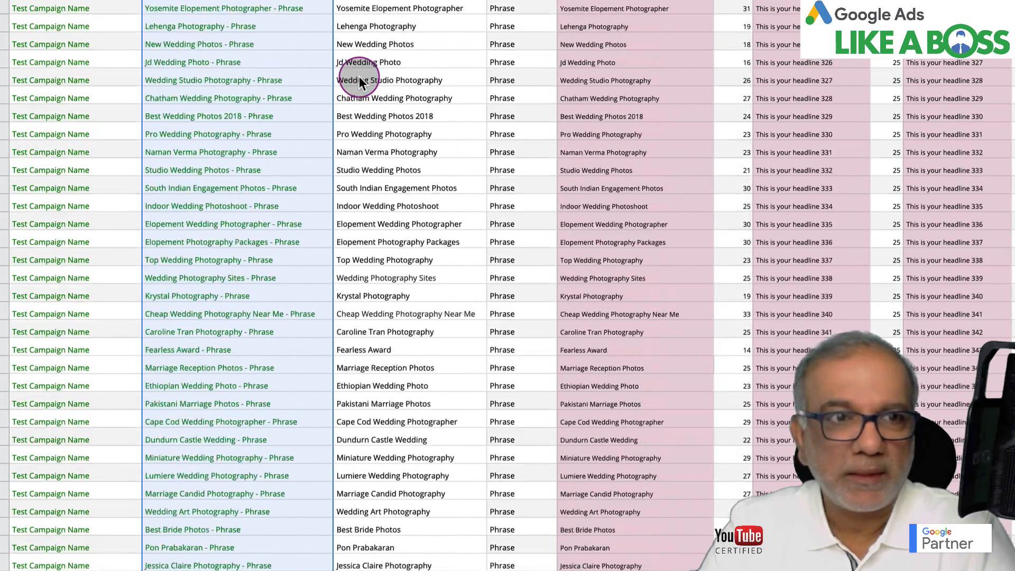
pyautogui.scroll(13, 359, 80)
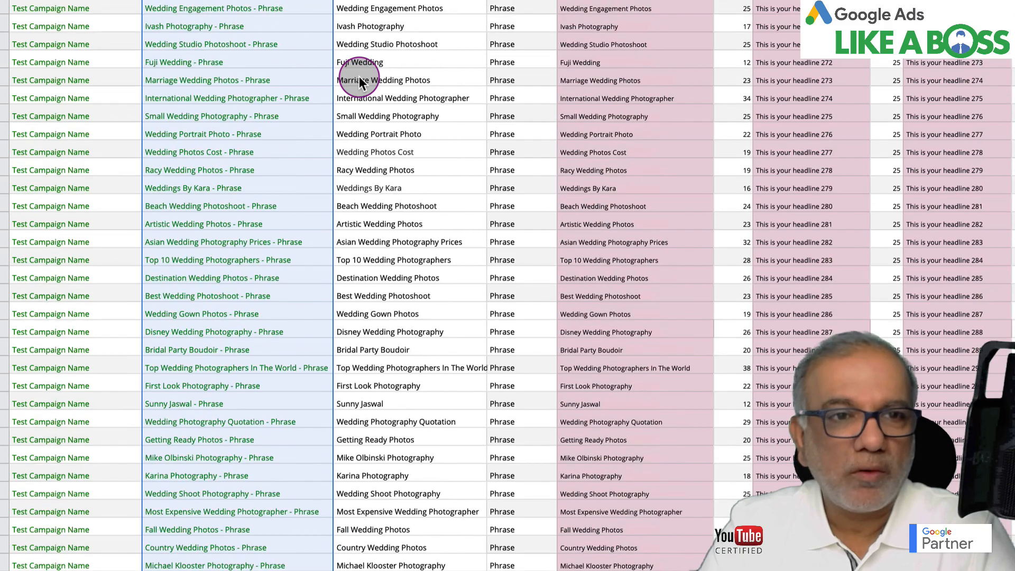
pyautogui.scroll(-20, 442, 142)
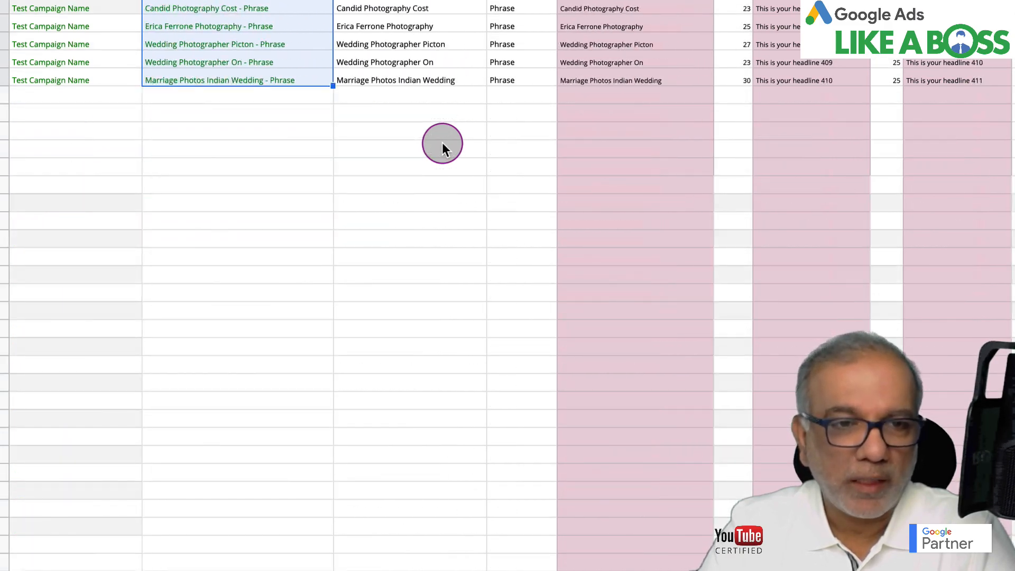
pyautogui.scroll(1, 442, 142)
pyautogui.click(81, 172)
pyautogui.hotkey('ctrl', 'v')
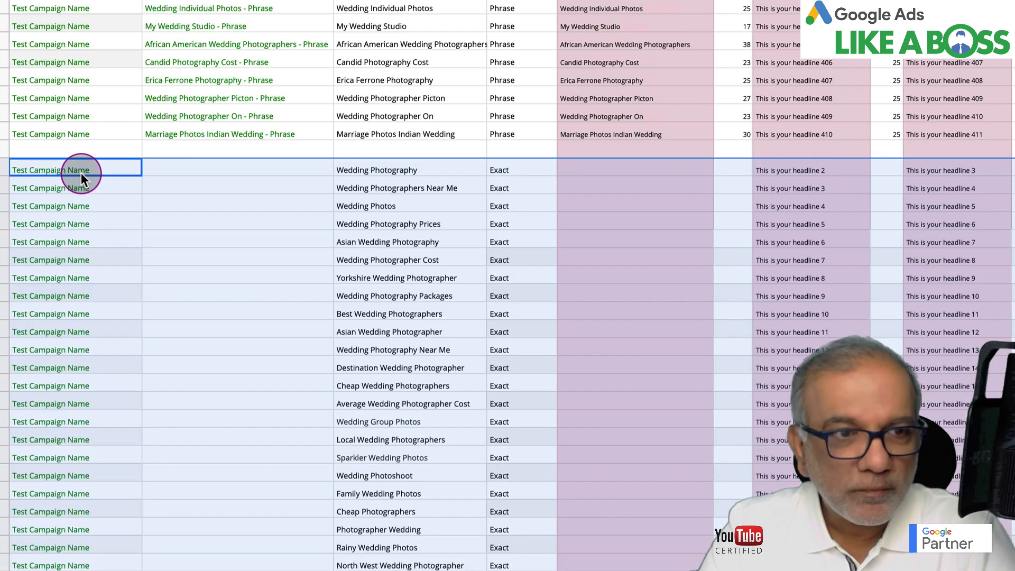
# Set the criterion type of the third block's first row to Broad and fill it down that whole block.
pyautogui.click(508, 173)
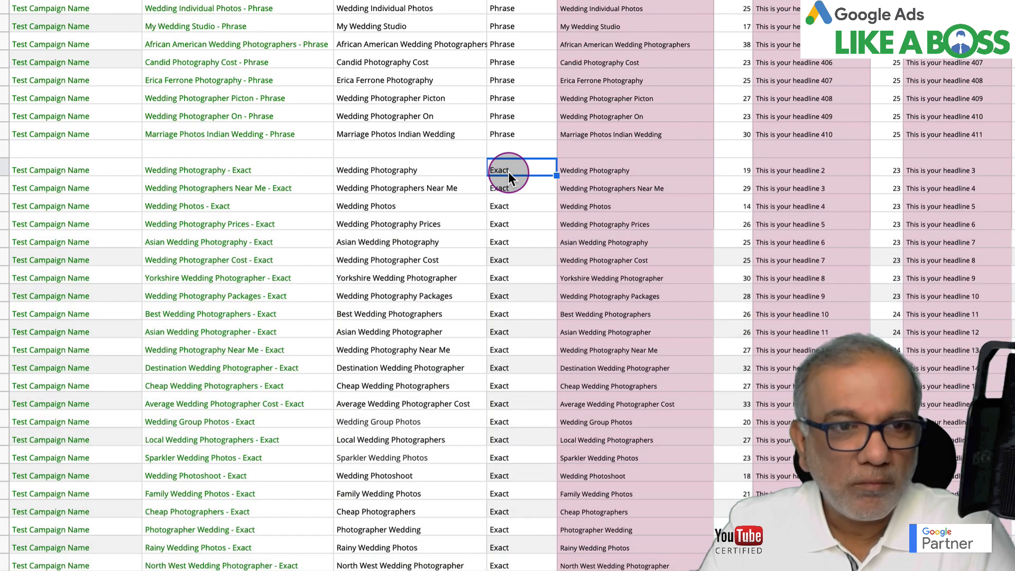
pyautogui.write('Broad')
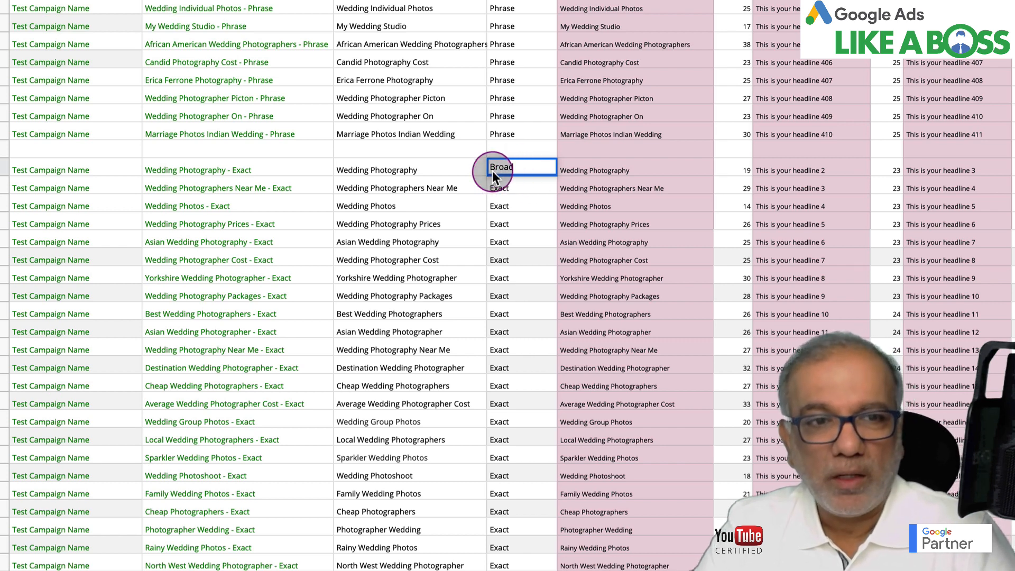
pyautogui.click(522, 221)
pyautogui.click(528, 173)
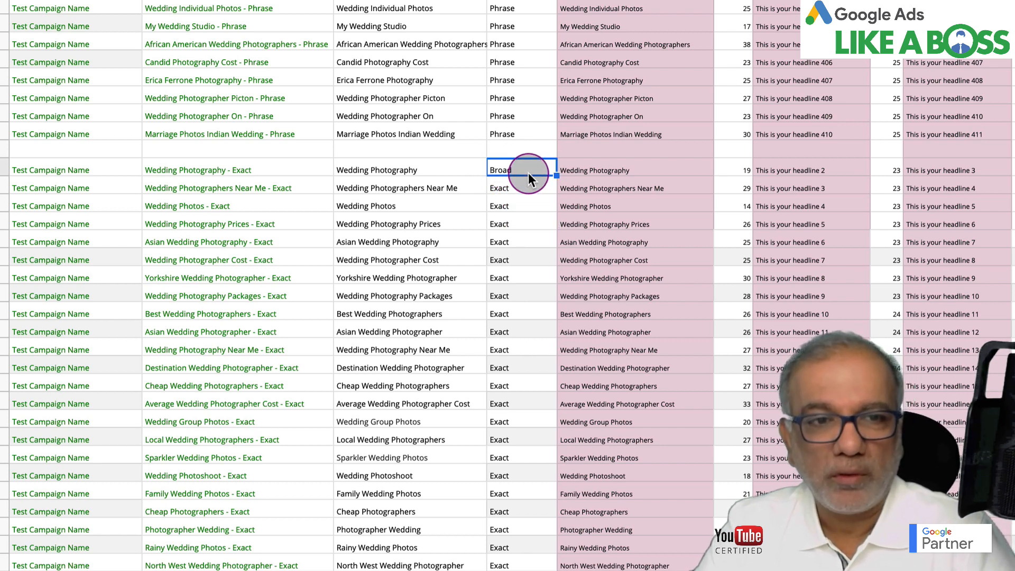
pyautogui.moveTo(556, 175); pyautogui.dragTo(512, 82)
pyautogui.scroll(8, 512, 82)
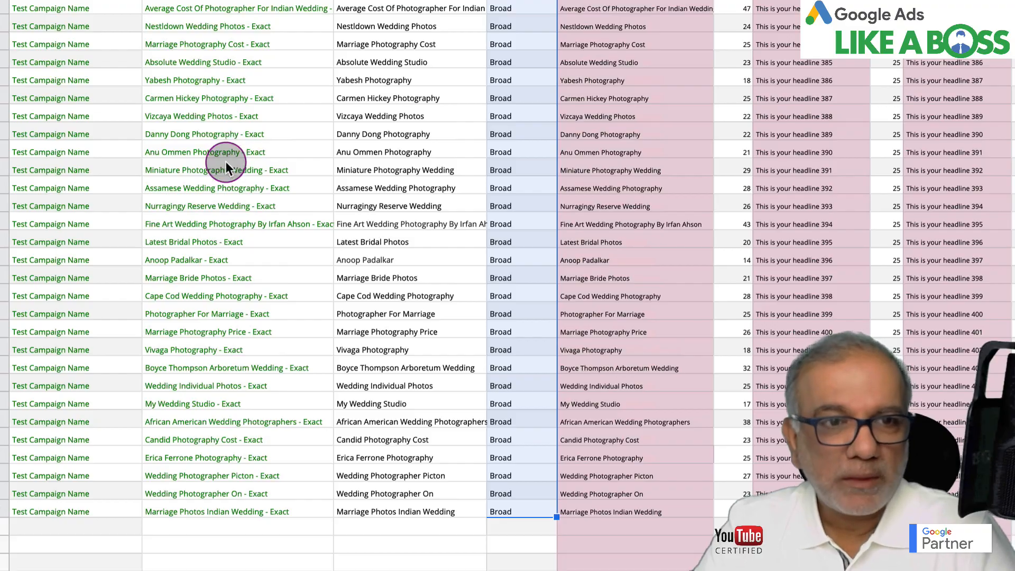
# Change the suffix in the broad block's first Ad Group formula to "BMM" and fill the formula down to that block's last row.
pyautogui.scroll(20, 227, 160)
pyautogui.scroll(10, 226, 161)
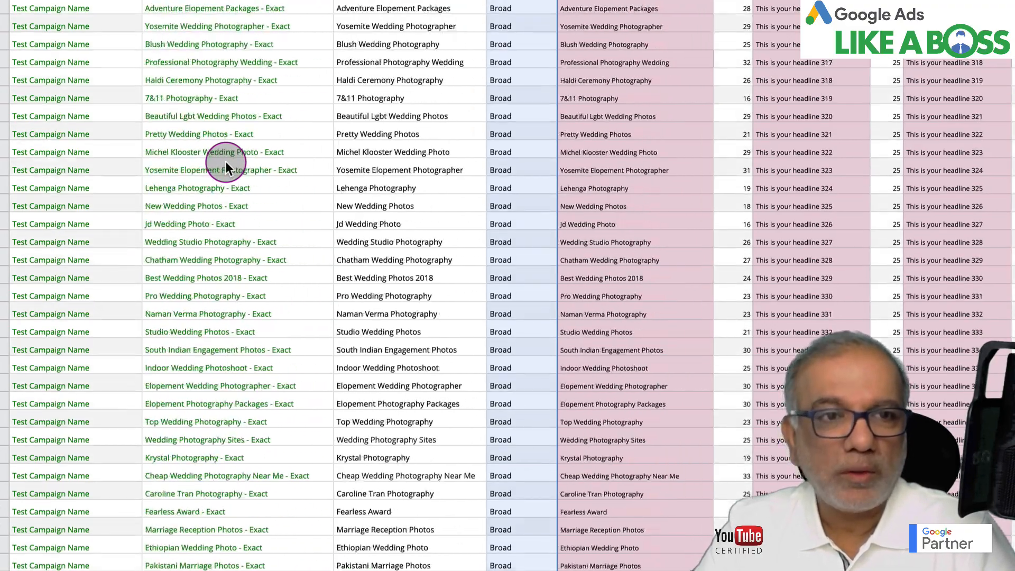
pyautogui.scroll(13, 226, 161)
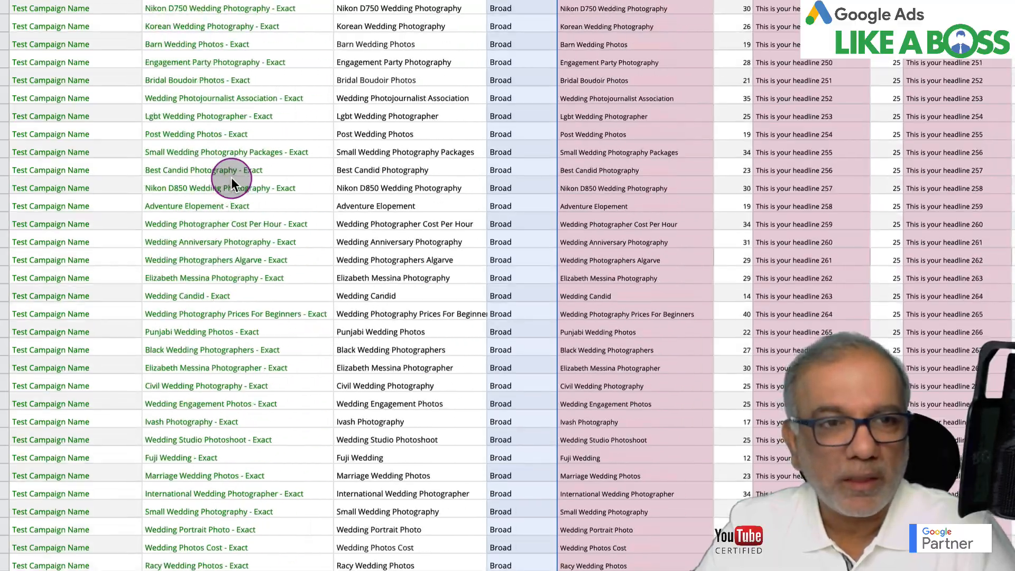
pyautogui.scroll(20, 231, 182)
pyautogui.scroll(20, 232, 181)
pyautogui.scroll(20, 232, 182)
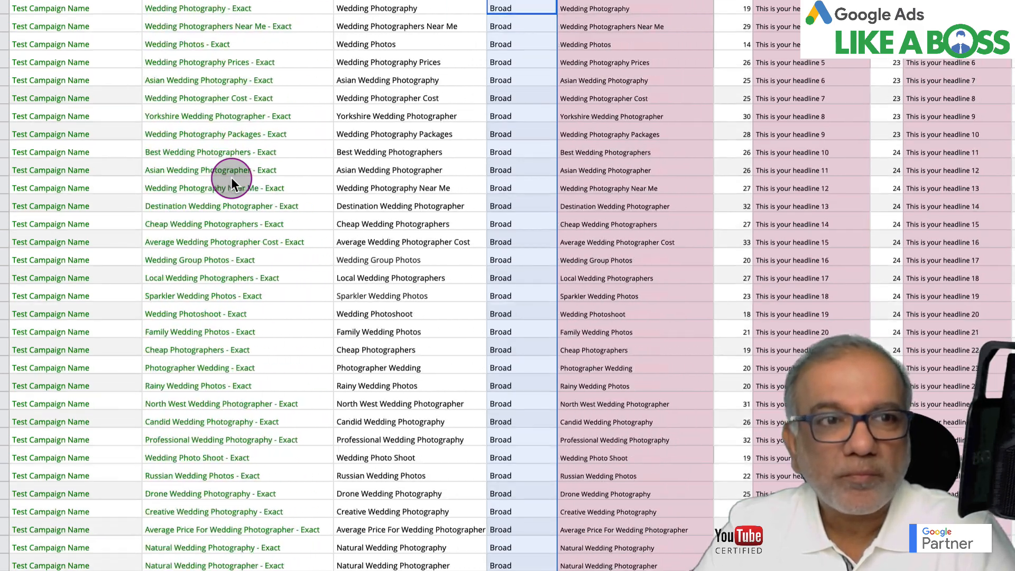
pyautogui.scroll(6, 231, 180)
pyautogui.click(263, 314)
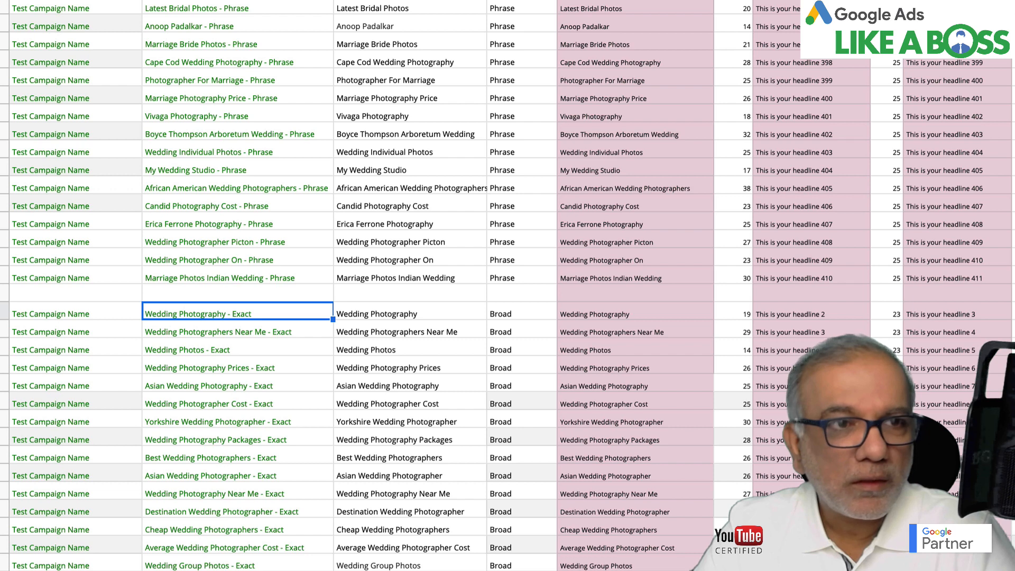
pyautogui.press('Return')
pyautogui.press('BackSpace')
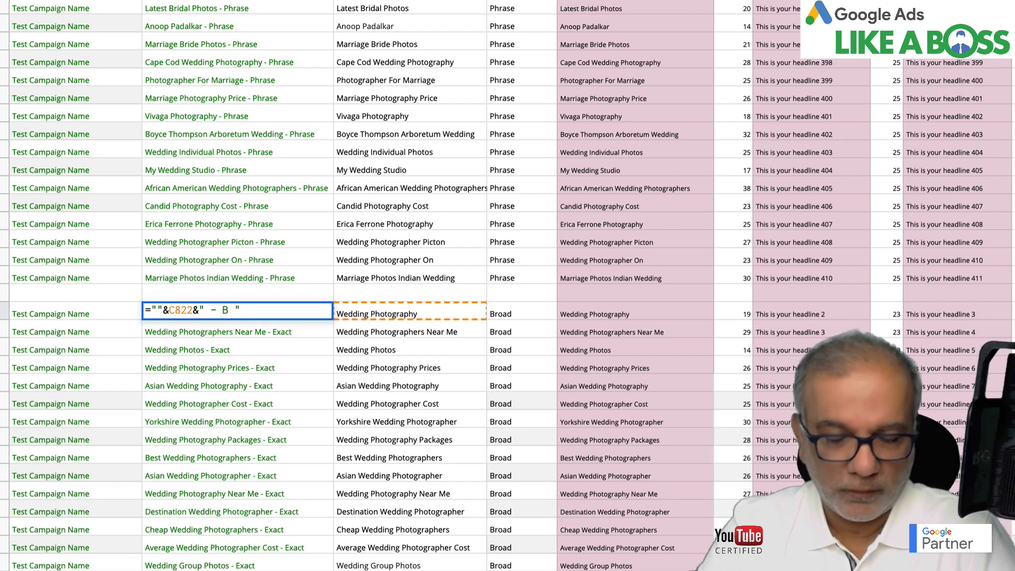
pyautogui.press('Tab')
pyautogui.click(301, 309)
pyautogui.moveTo(333, 319); pyautogui.dragTo(307, 46)
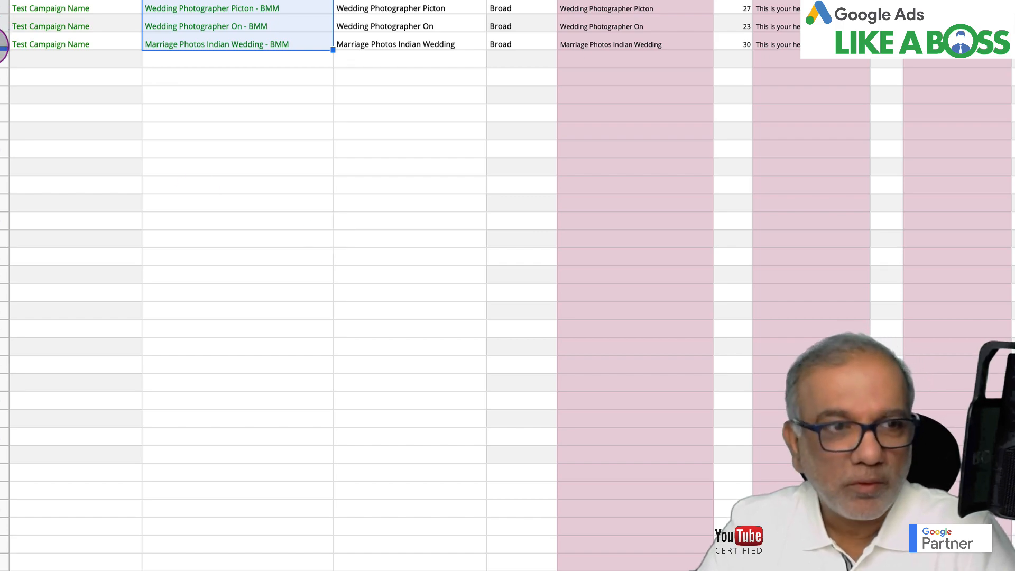
# Copy all rows of the exact, phrase and broad blocks, from row 2 through row 1230.
pyautogui.click(4, 43)
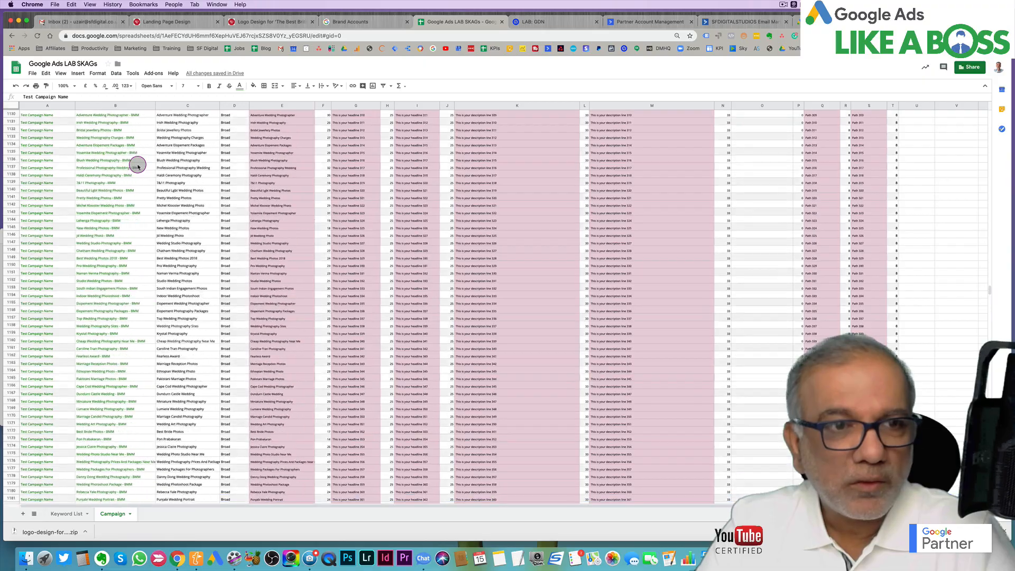
pyautogui.scroll(20, 137, 165)
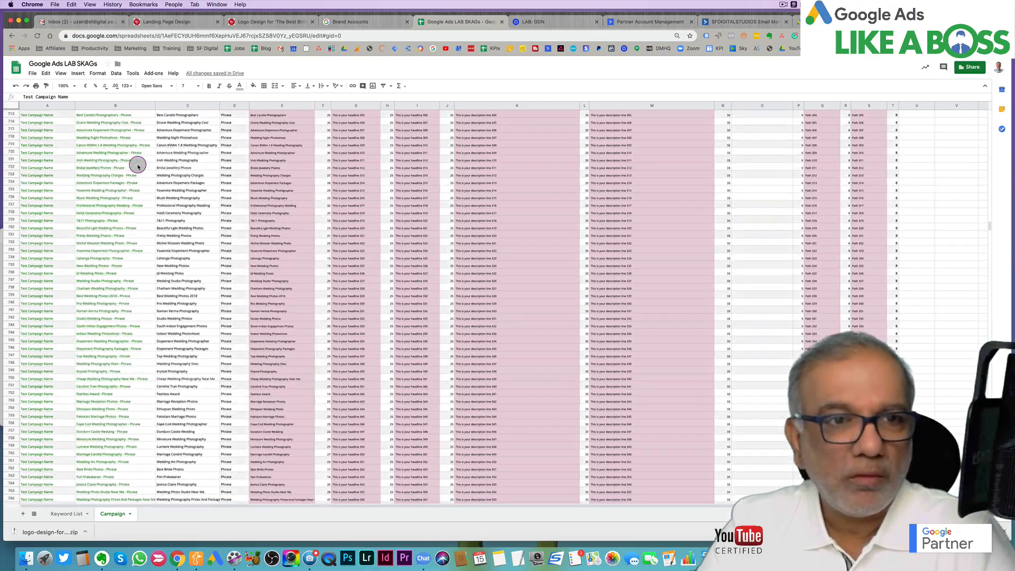
pyautogui.scroll(20, 138, 196)
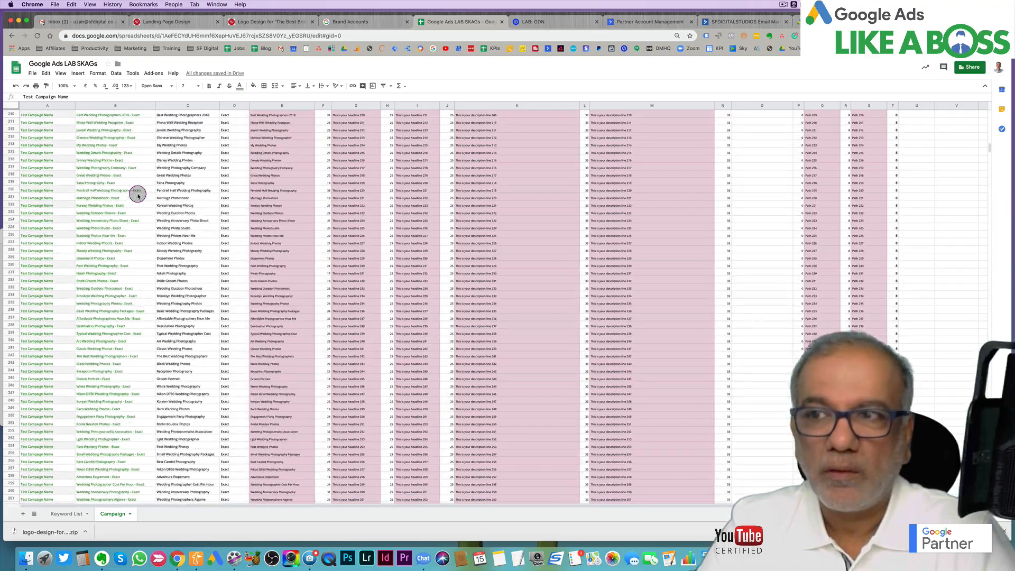
pyautogui.scroll(10, 138, 195)
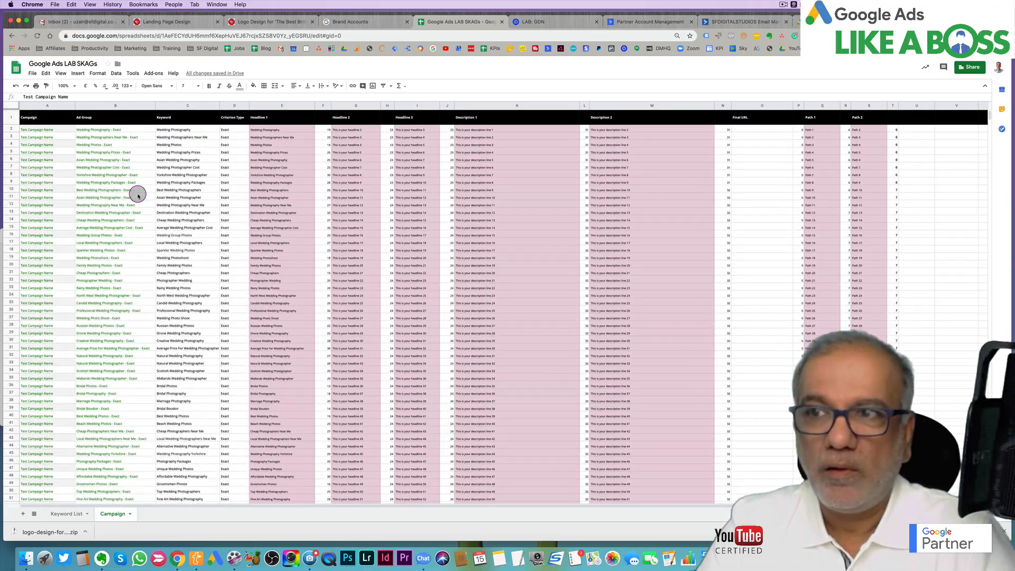
pyautogui.click(15, 129)
pyautogui.press('super+shift+Down')
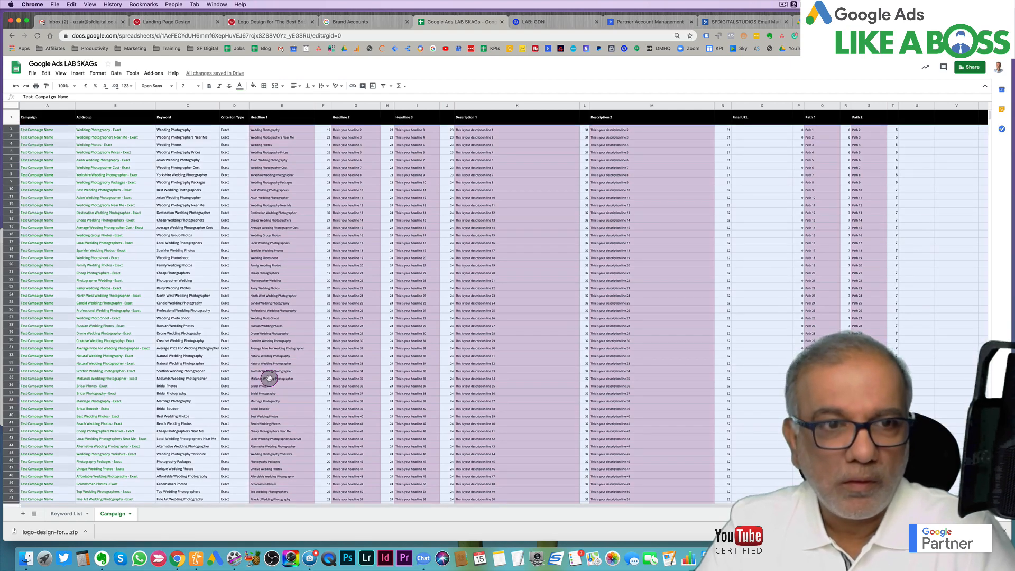
# Paste the copied rows at A1233, leaving two blank rows below the last broad-match row.
pyautogui.scroll(-20, 473, 328)
pyautogui.scroll(-20, 473, 328)
pyautogui.scroll(-20, 473, 328)
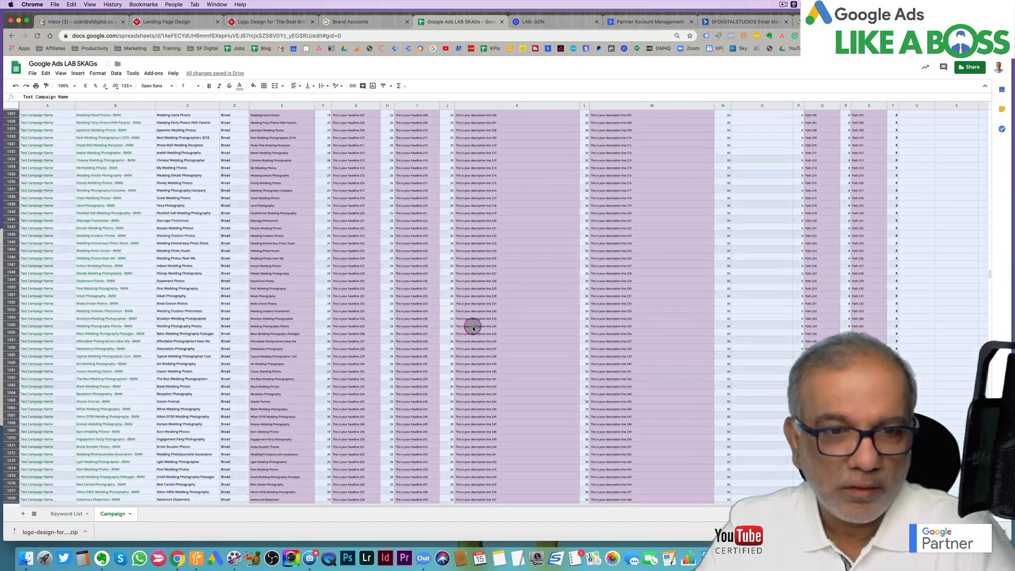
pyautogui.scroll(-13, 473, 328)
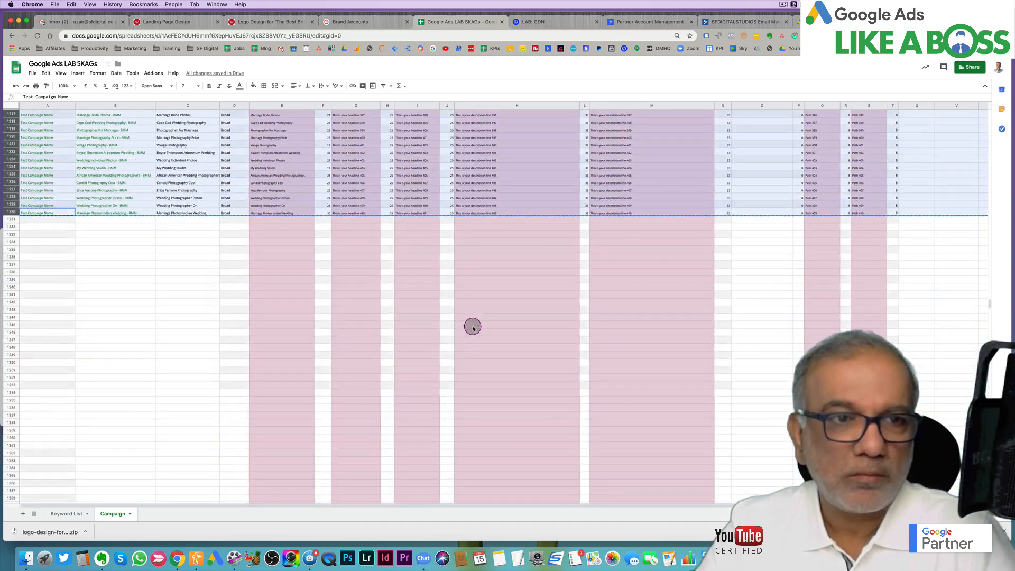
pyautogui.scroll(3, 474, 327)
pyautogui.click(43, 379)
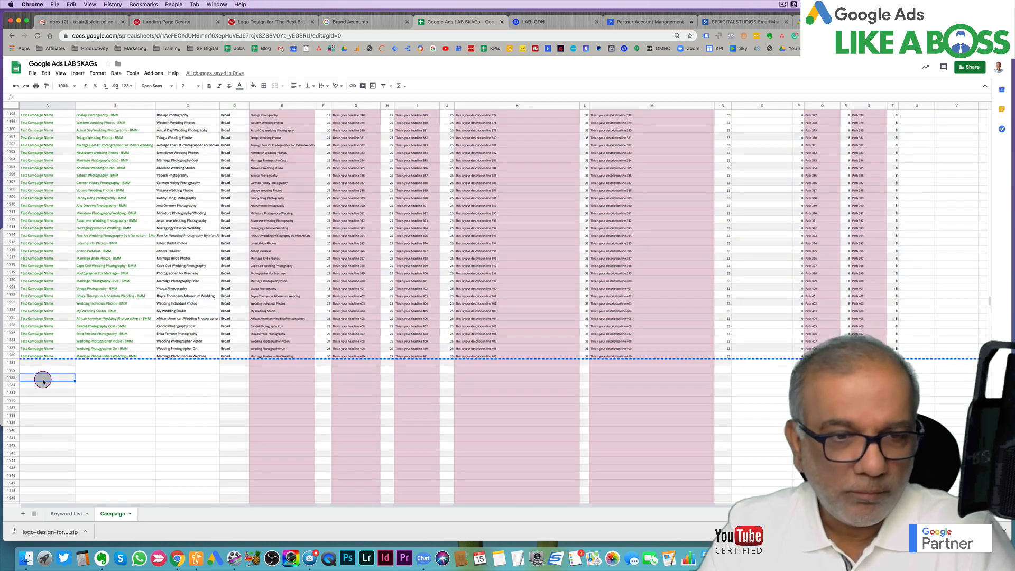
pyautogui.press('super+v')
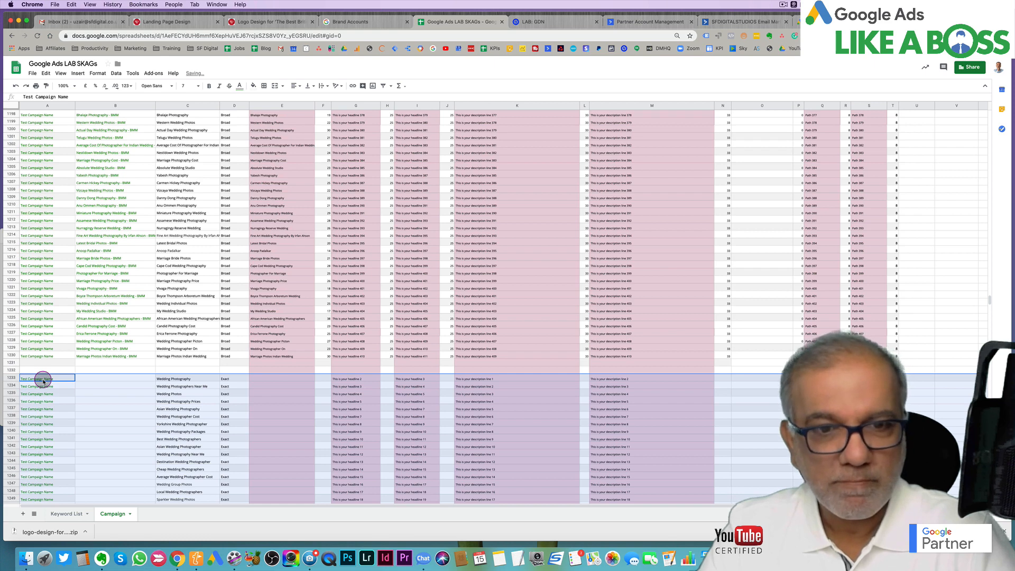
pyautogui.click(379, 416)
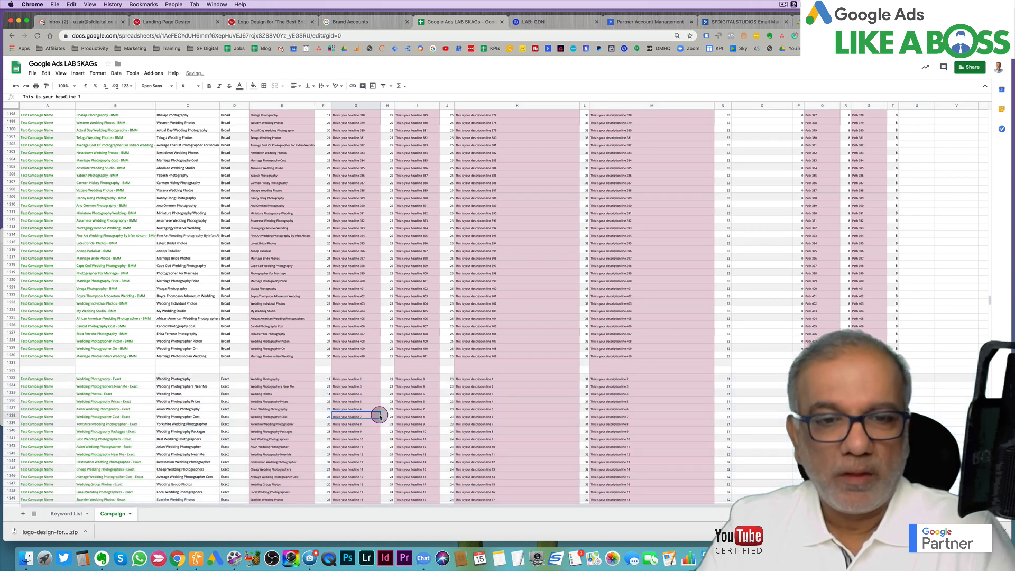
# In row 1233, set Headline 2 to "A new Headline 2" and Headline 3 to "A New Headline 3".
pyautogui.scroll(-2, 354, 381)
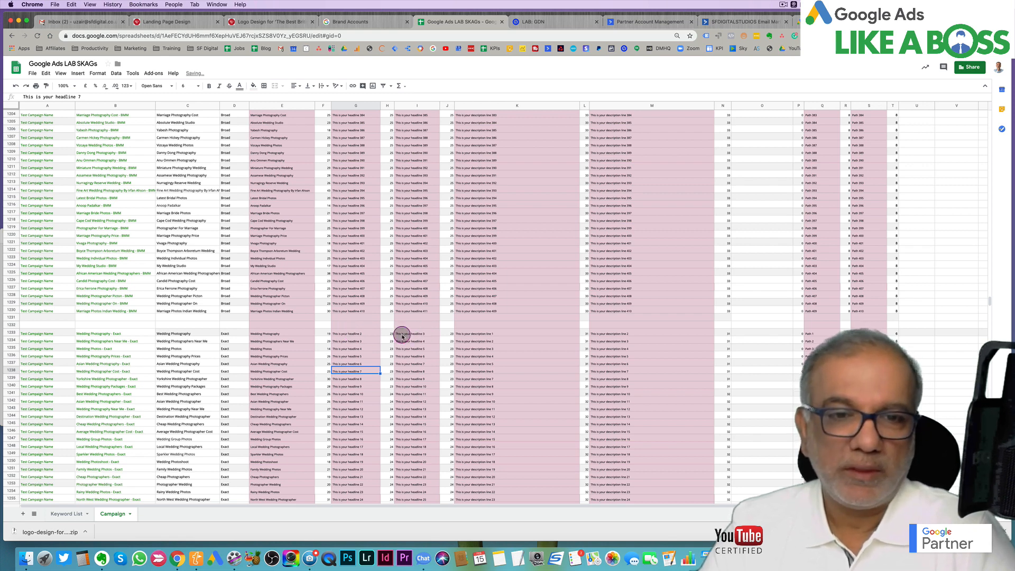
pyautogui.click(365, 335)
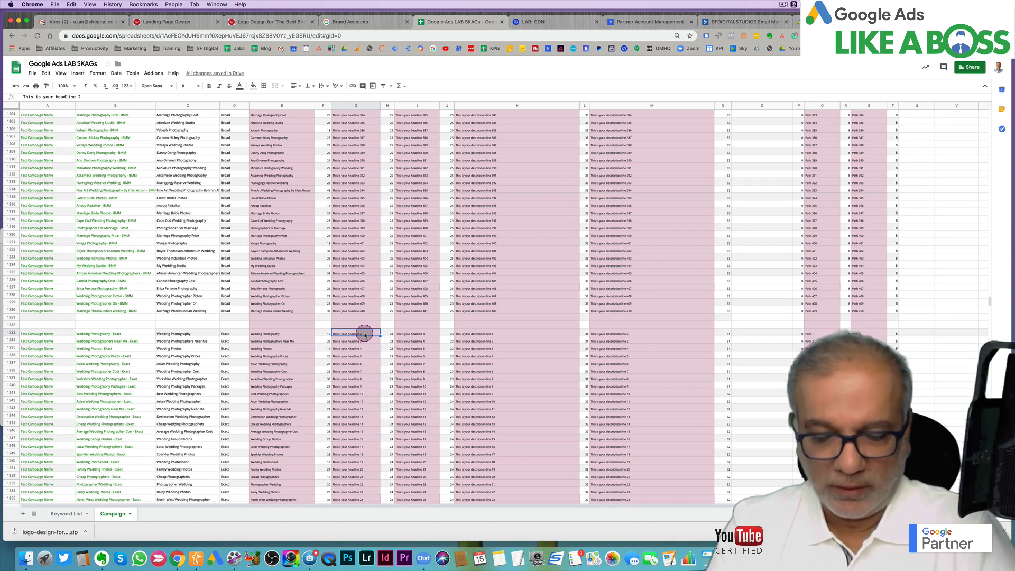
pyautogui.write('A new Headline')
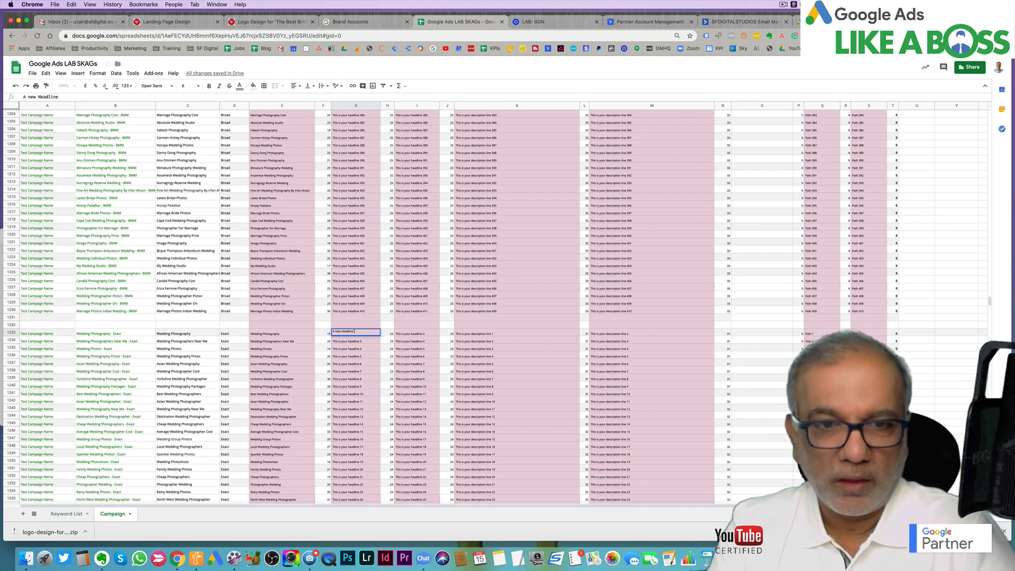
pyautogui.press('Tab')
pyautogui.press('Tab')
pyautogui.write('A')
pyautogui.press('BackSpace')
pyautogui.press('BackSpace')
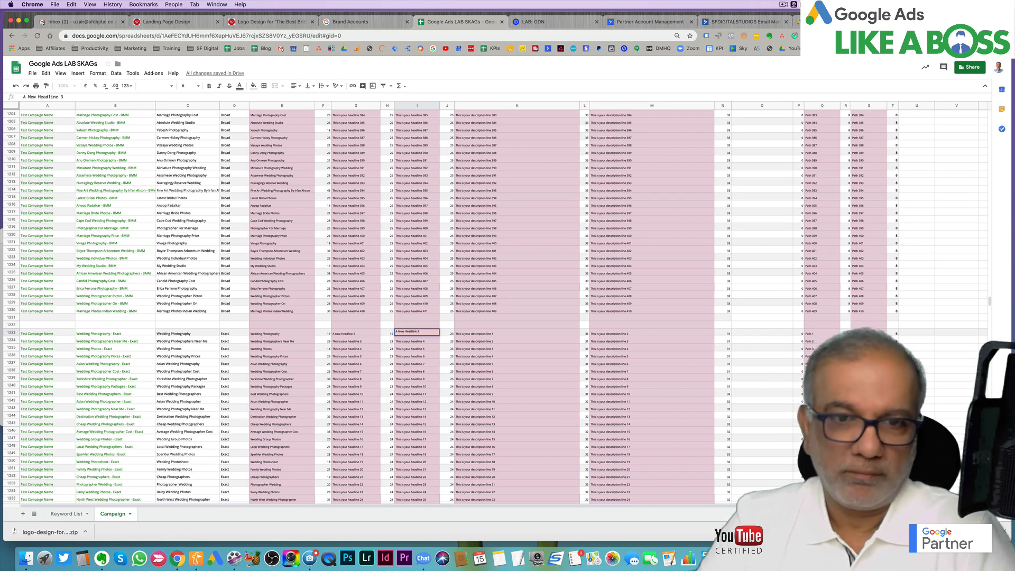
# Fill the new Headline 2 and Headline 3 from row 1233 down to the last row of the second exact block.
pyautogui.click(363, 334)
pyautogui.keyDown('shift'); pyautogui.click(425, 334); pyautogui.keyUp('shift')
pyautogui.moveTo(439, 337); pyautogui.dragTo(411, 317)
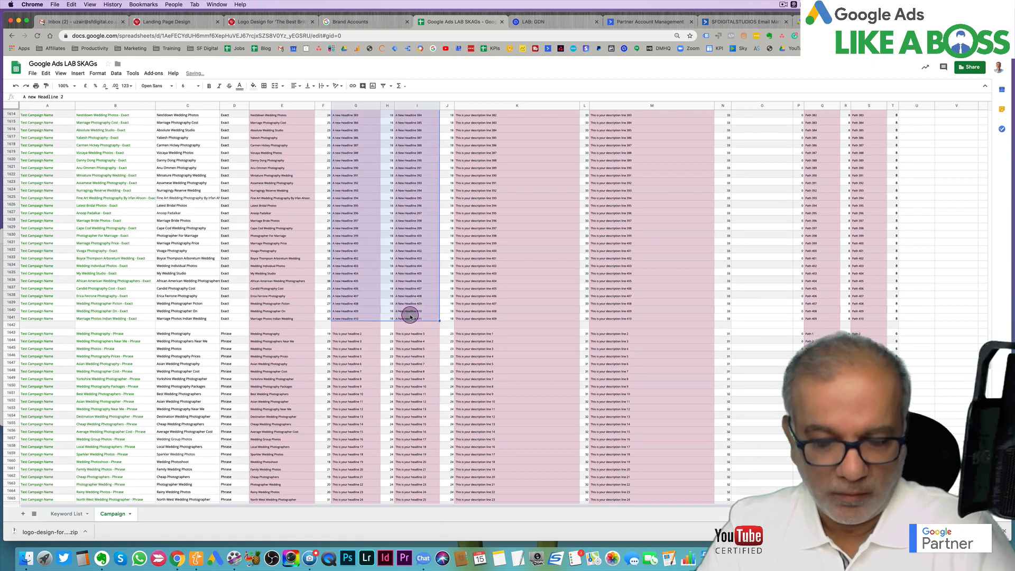
# Copy the filled headline columns and paste them over the second phrase block's Headline 2 and Headline 3, starting at its first row.
pyautogui.press('cmd+c')
pyautogui.click(358, 334)
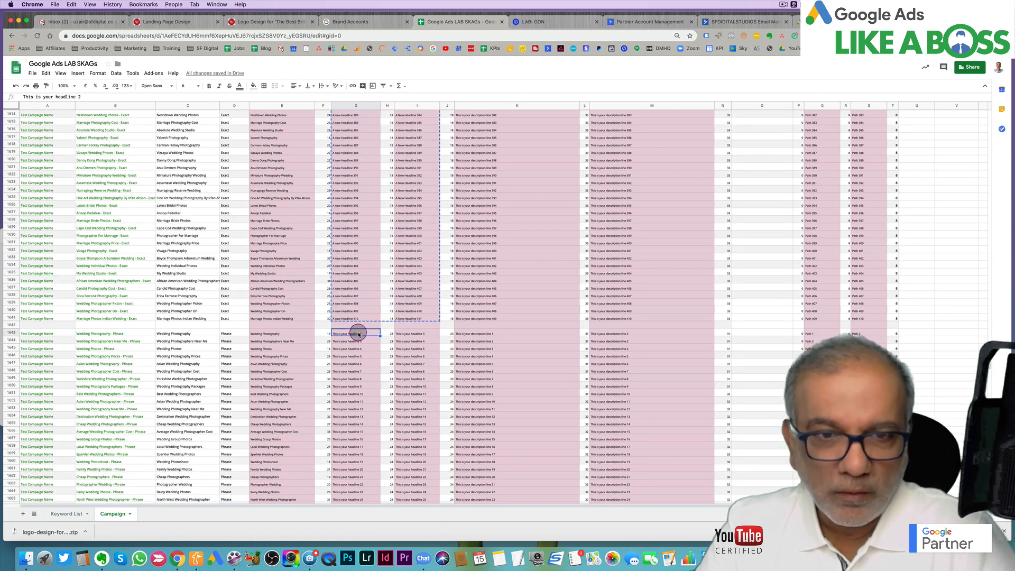
pyautogui.press('cmd+v')
# Paste the copied headline columns over the second broad block's Headline 2 and Headline 3, starting at row 2053.
pyautogui.scroll(-20, 393, 397)
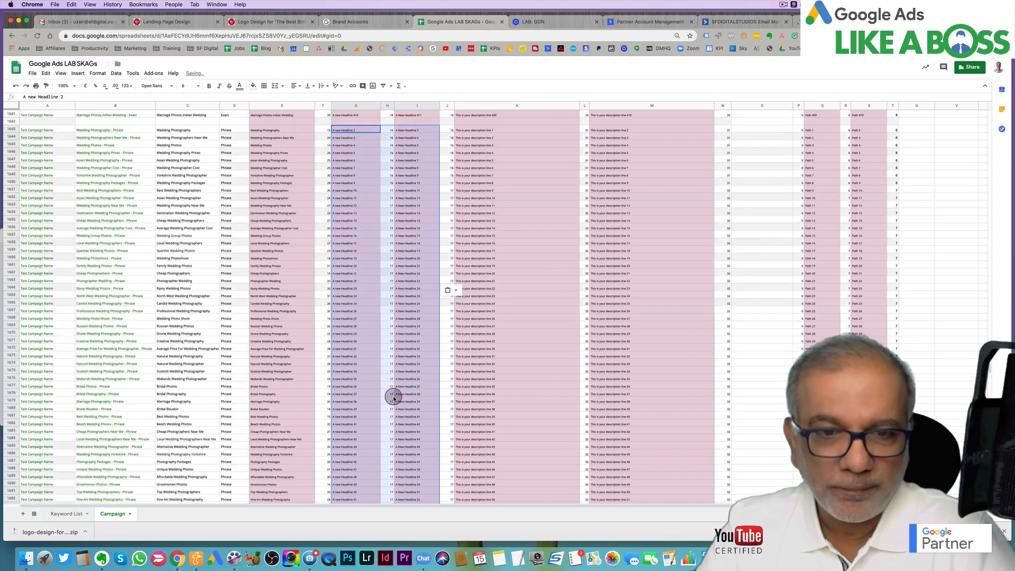
pyautogui.scroll(-10, 418, 374)
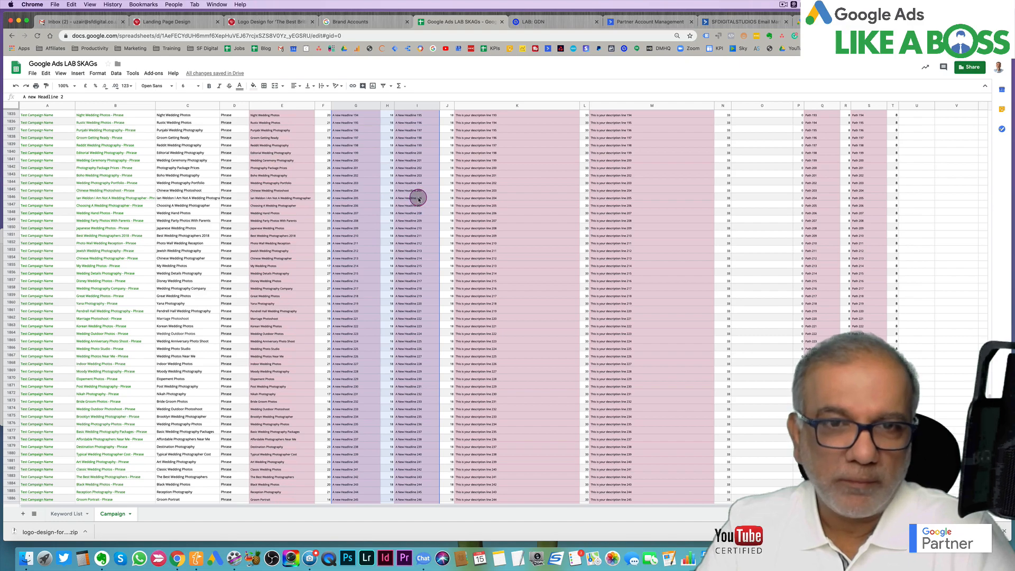
pyautogui.scroll(-19, 428, 409)
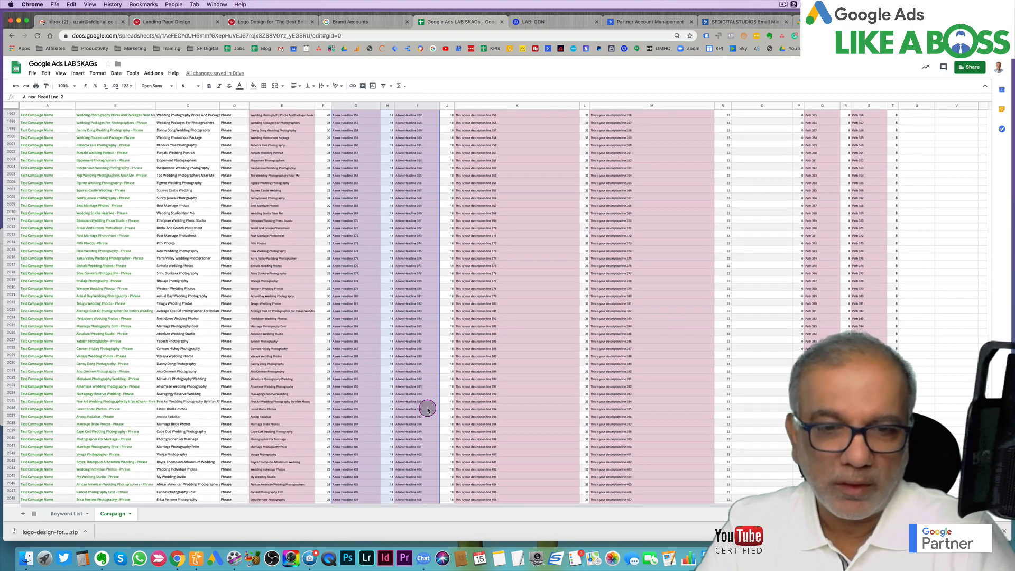
pyautogui.scroll(-10, 428, 409)
pyautogui.click(351, 304)
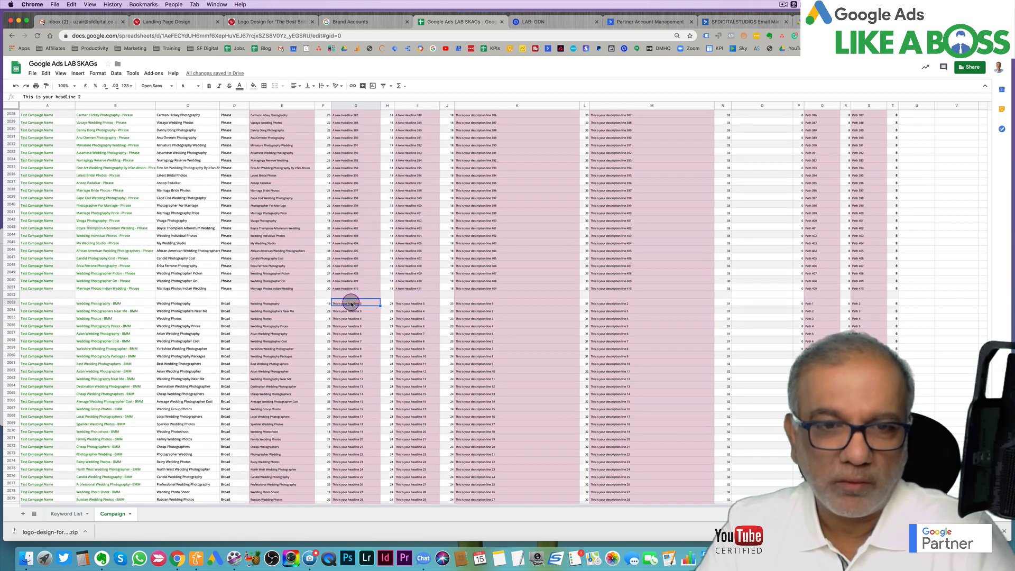
pyautogui.press('super+v')
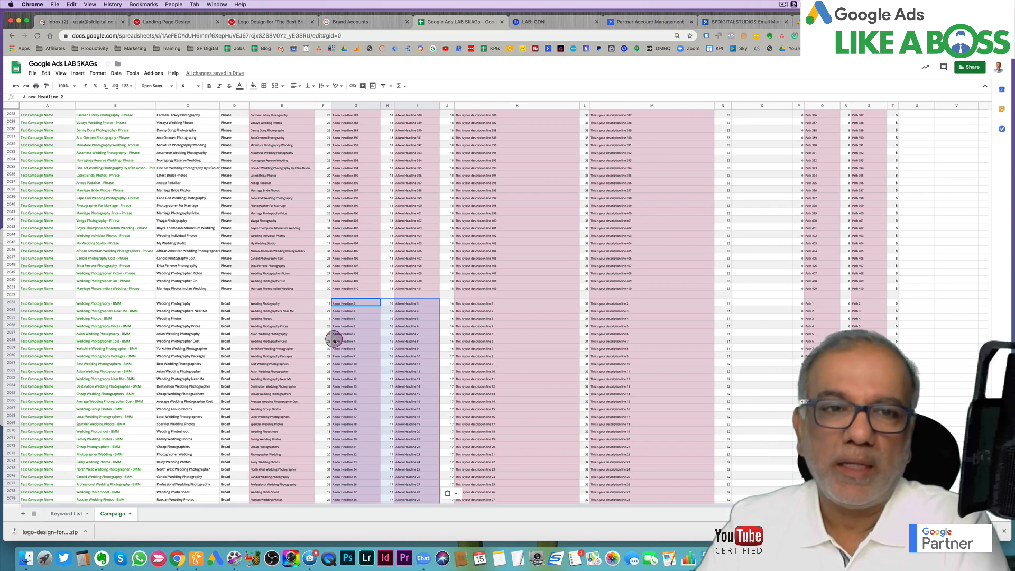
# Copy the Campaign sheet's rows together with the header row and switch to Google Ads Editor.
pyautogui.scroll(-10, 319, 334)
pyautogui.scroll(-20, 318, 335)
pyautogui.scroll(-20, 319, 335)
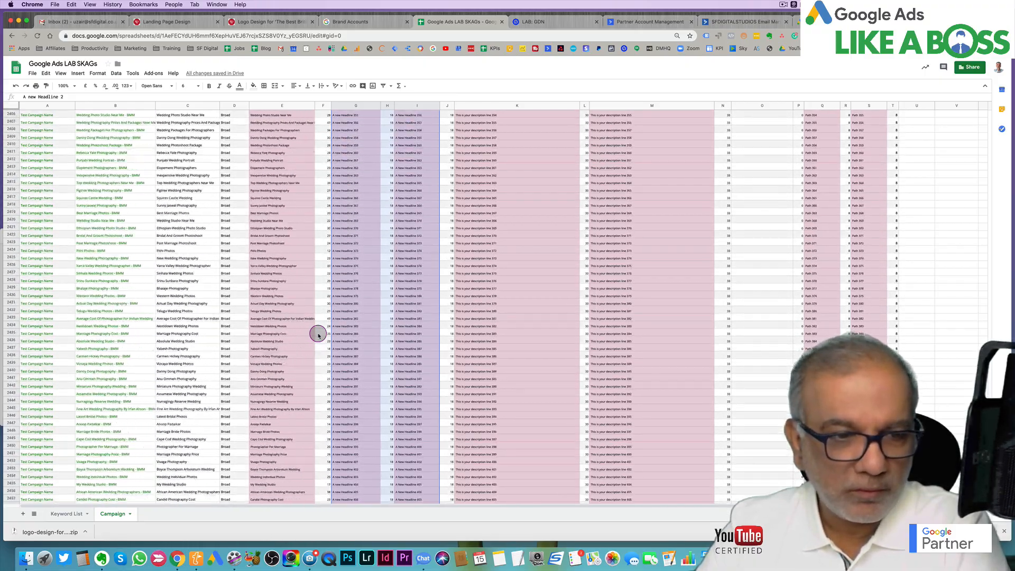
pyautogui.scroll(-3, 319, 335)
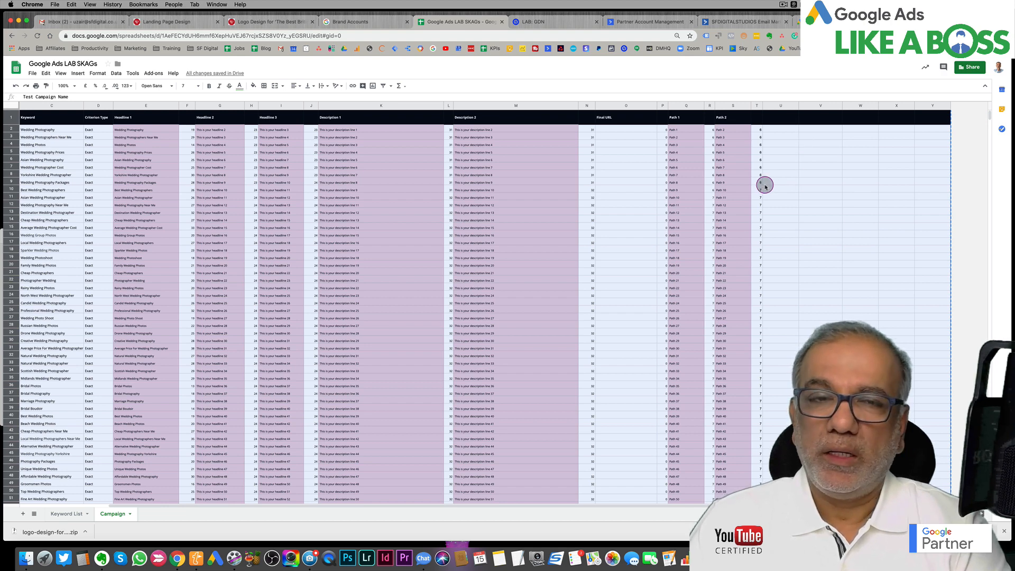
pyautogui.hotkey('ctrl', 'Right')
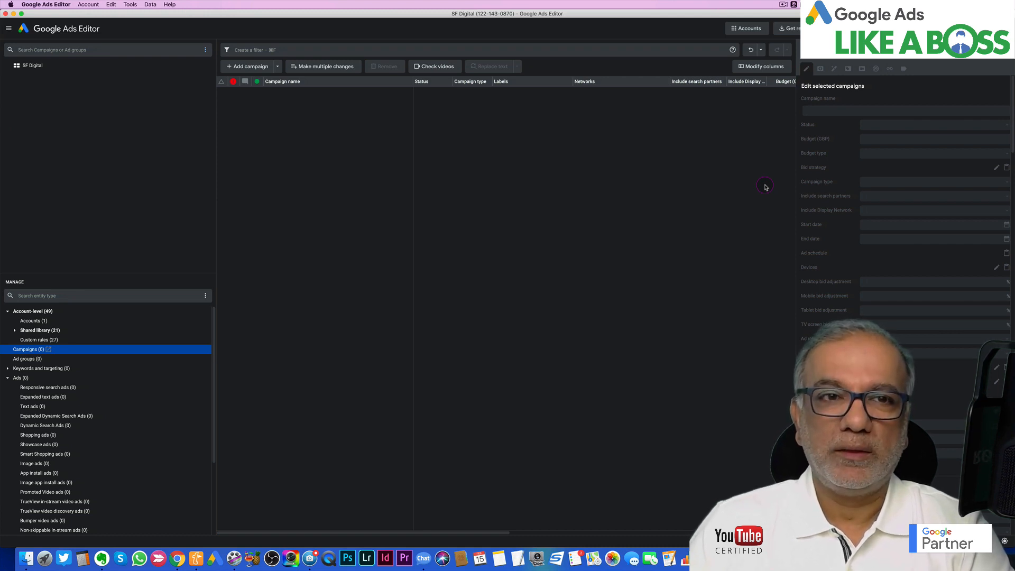
pyautogui.click(250, 68)
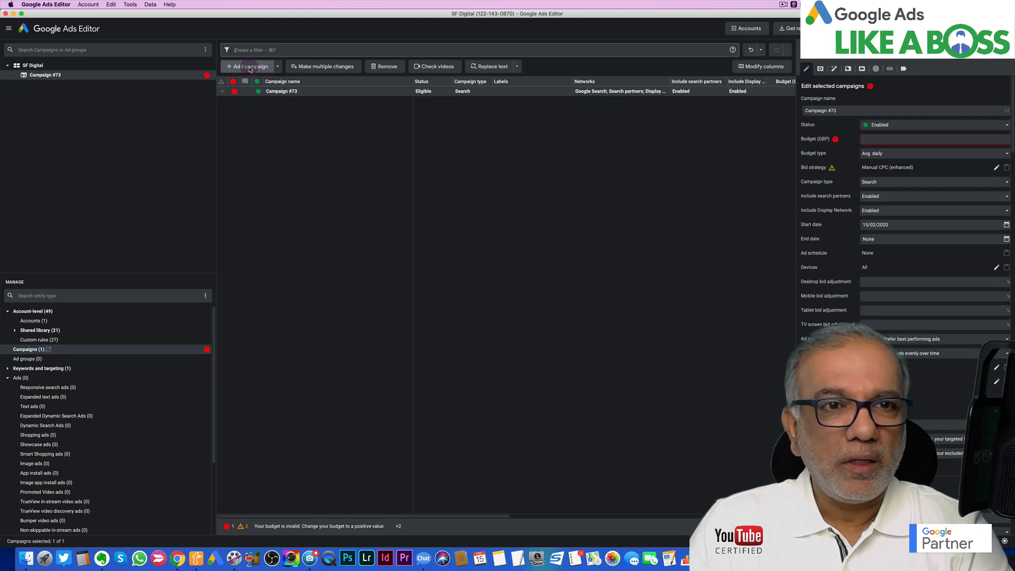
pyautogui.click(630, 93)
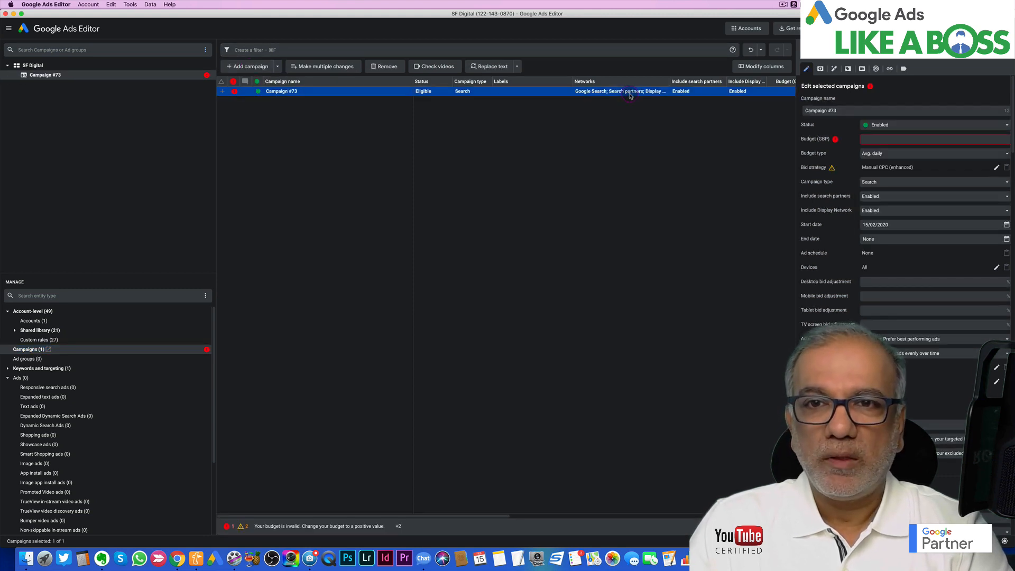
pyautogui.click(384, 67)
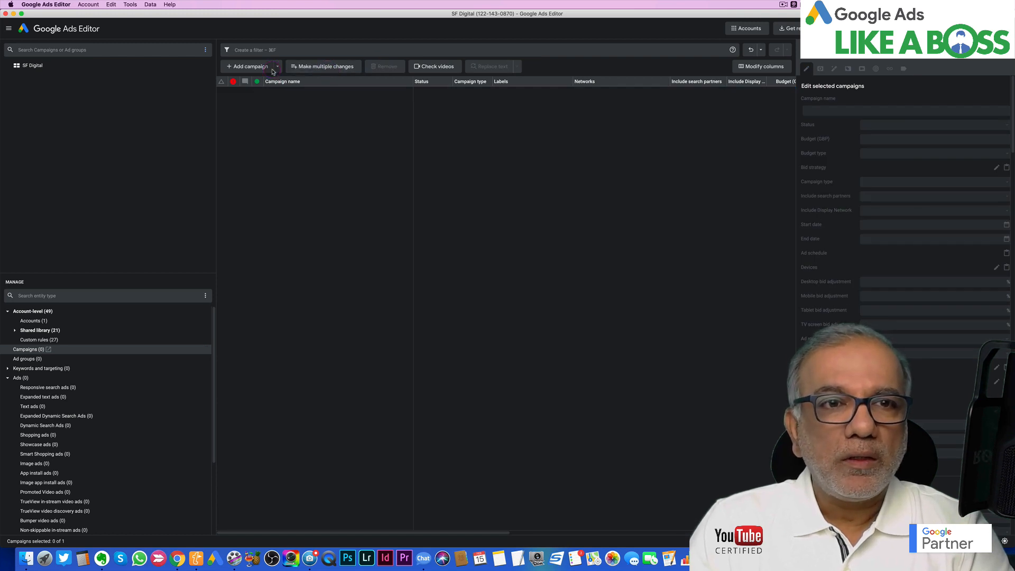
# Start making multiple changes to campaigns and paste the copied sheet data into the import grid.
pyautogui.click(316, 68)
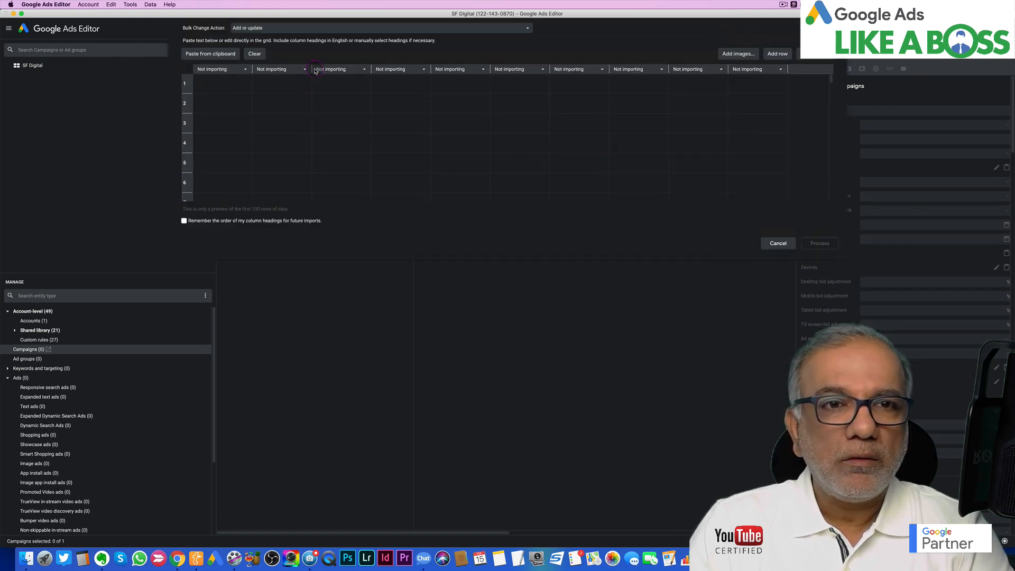
pyautogui.click(210, 70)
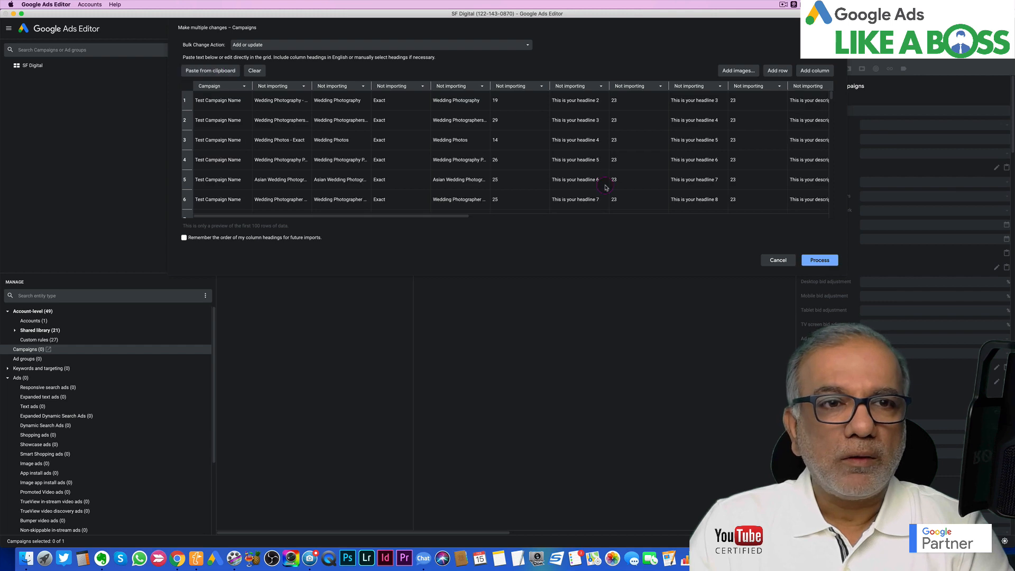
# Process the campaign import, set the imported campaign's average daily budget to 1.00 GBP, and keep the proposed changes.
pyautogui.click(820, 261)
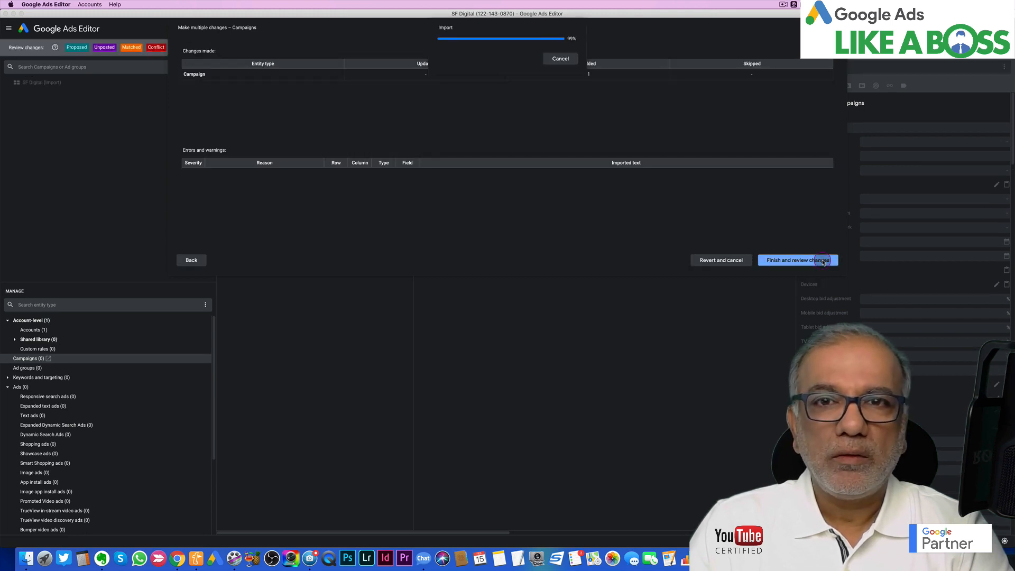
pyautogui.click(823, 261)
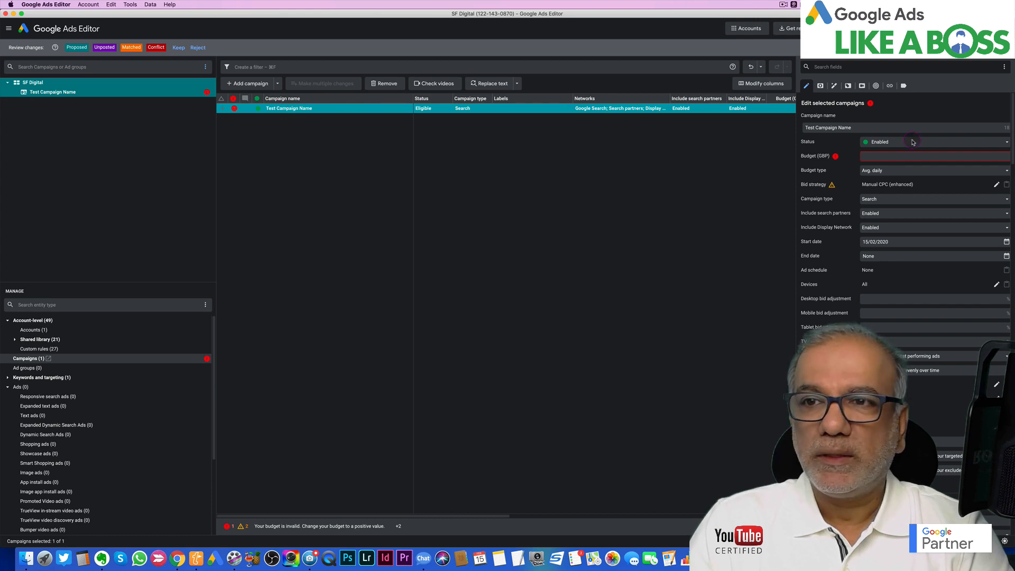
pyautogui.press('Tab')
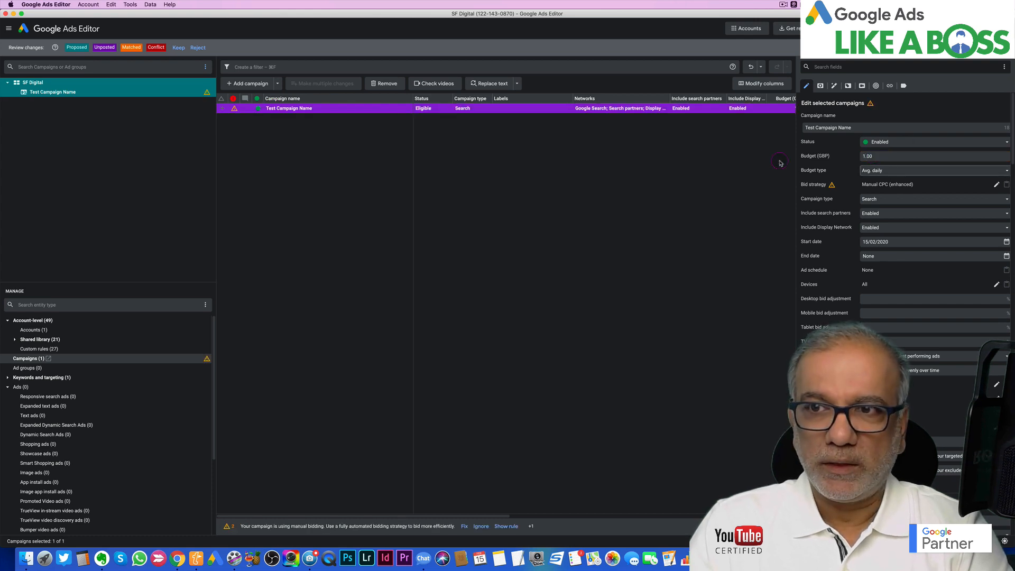
pyautogui.click(179, 48)
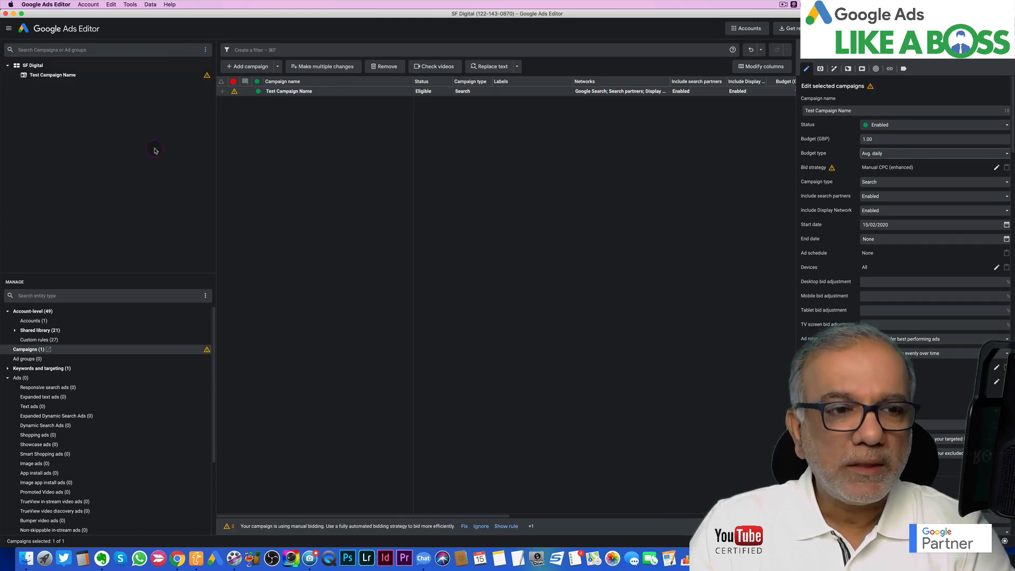
# Import the ad groups by pasting the copied sheet data into a multiple-changes grid, processing it and finishing to review.
pyautogui.click(56, 360)
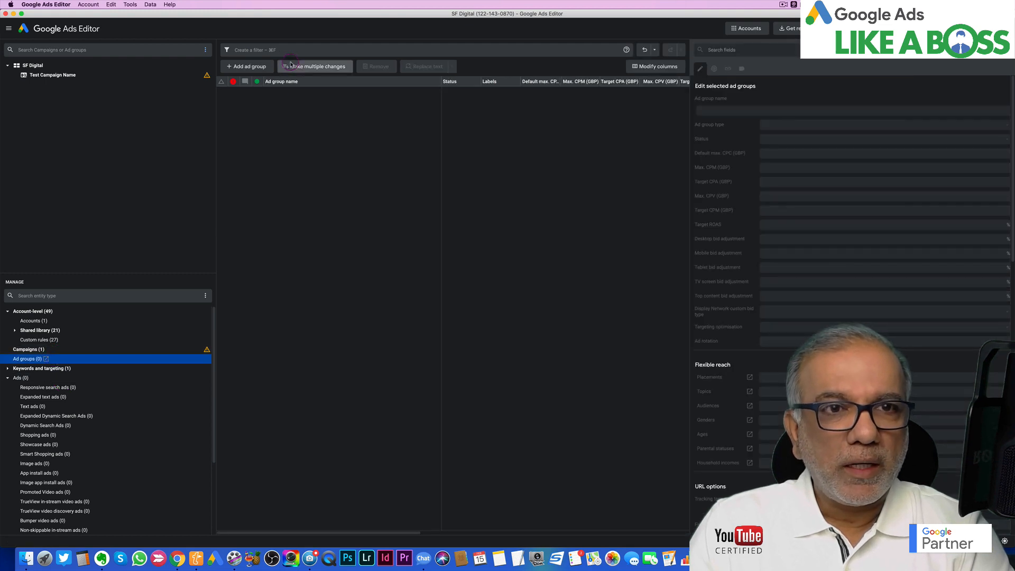
pyautogui.click(315, 67)
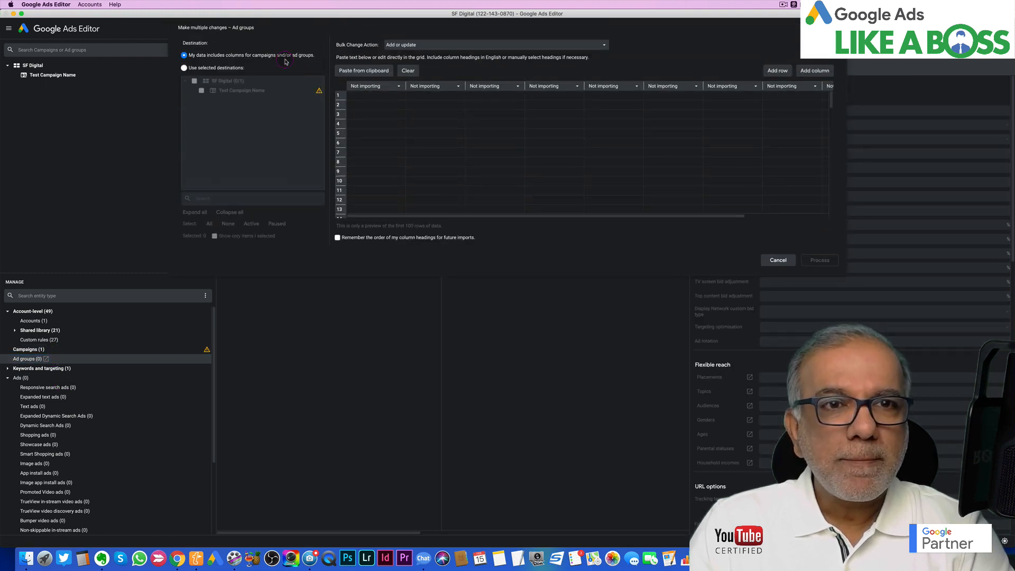
pyautogui.click(363, 71)
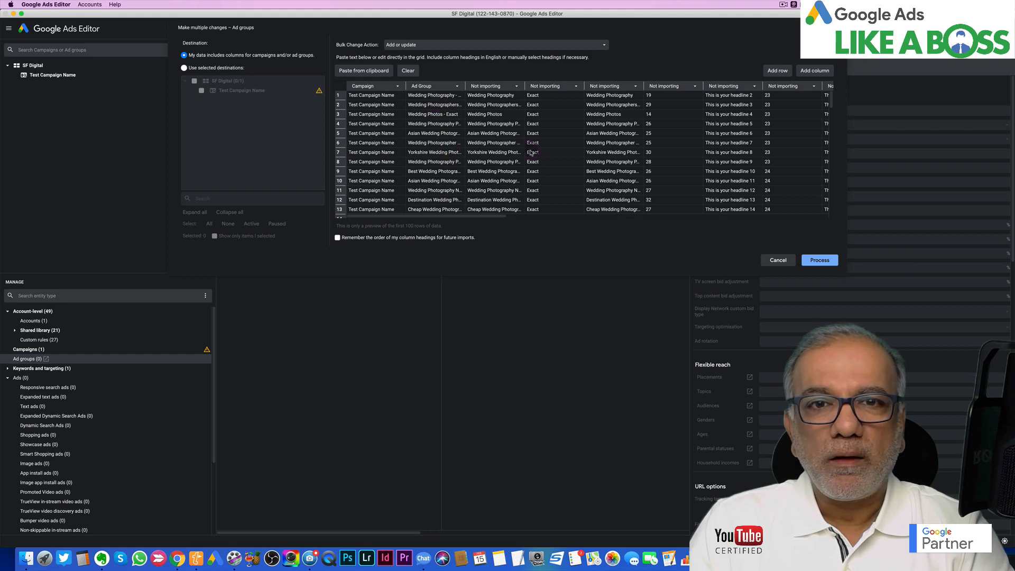
pyautogui.click(826, 261)
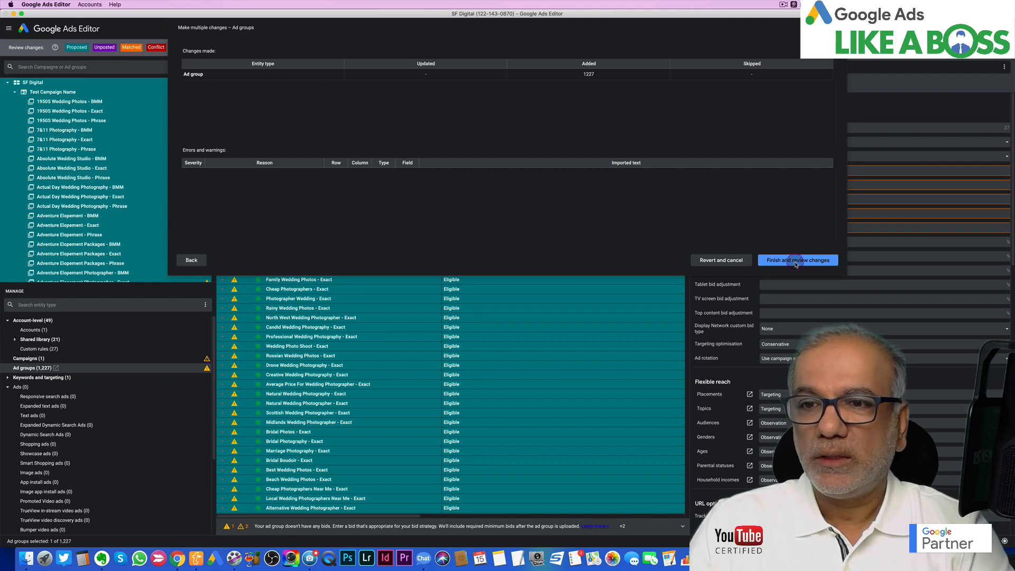
pyautogui.click(797, 261)
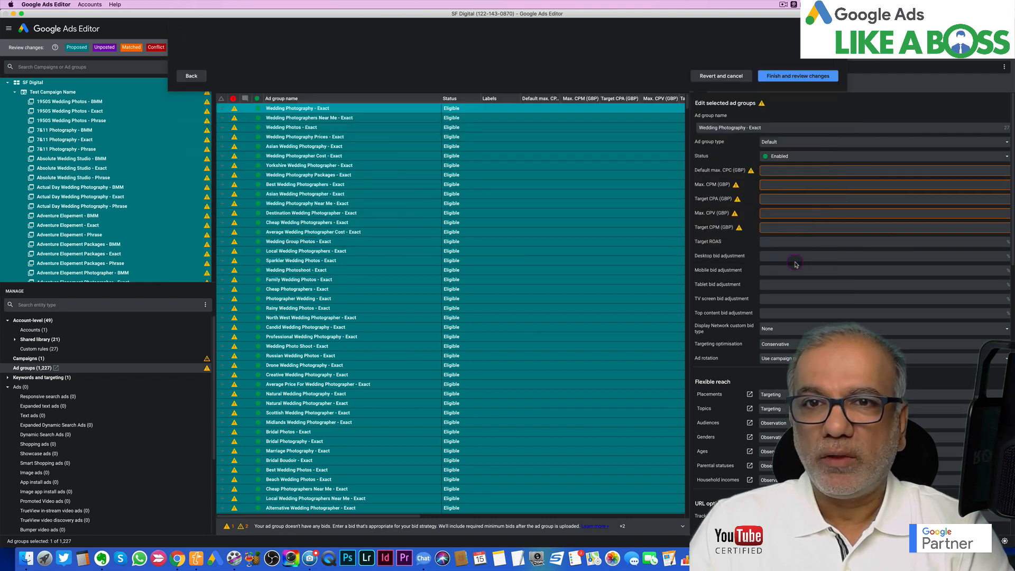
# Import the keywords by pasting the copied sheet data into a multiple-changes grid, processing it and keeping the proposed changes.
pyautogui.click(9, 377)
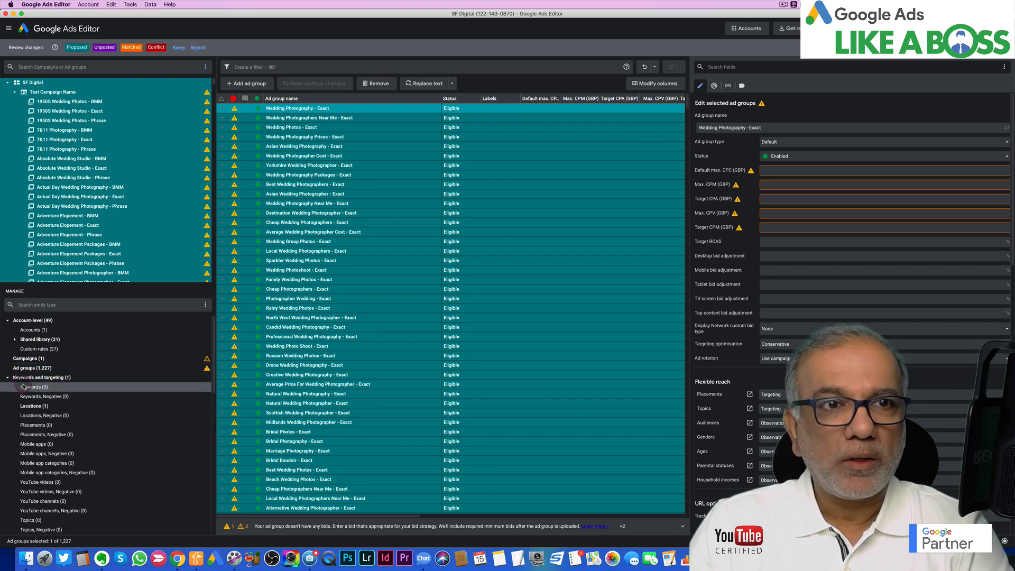
pyautogui.click(24, 387)
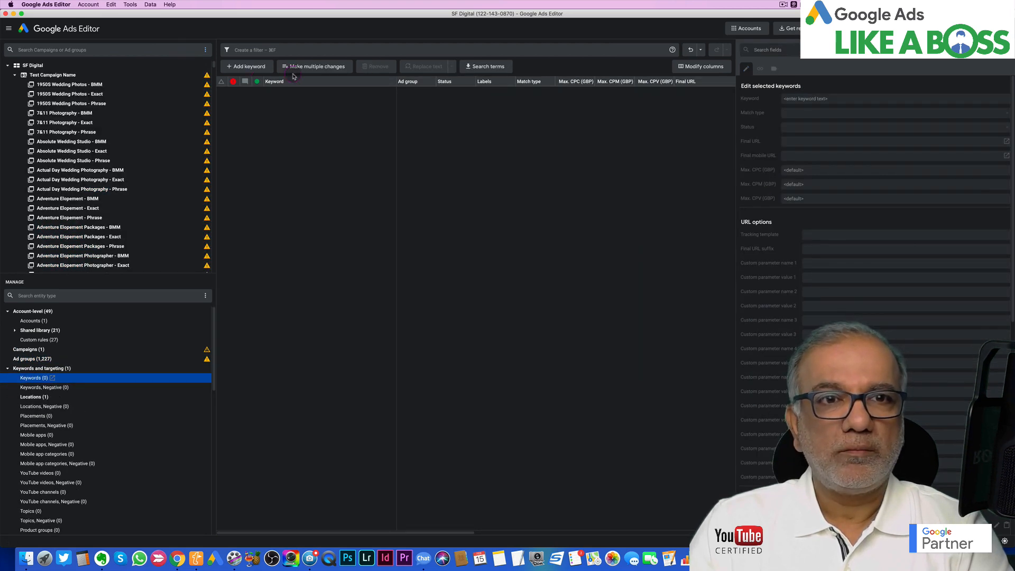
pyautogui.click(309, 68)
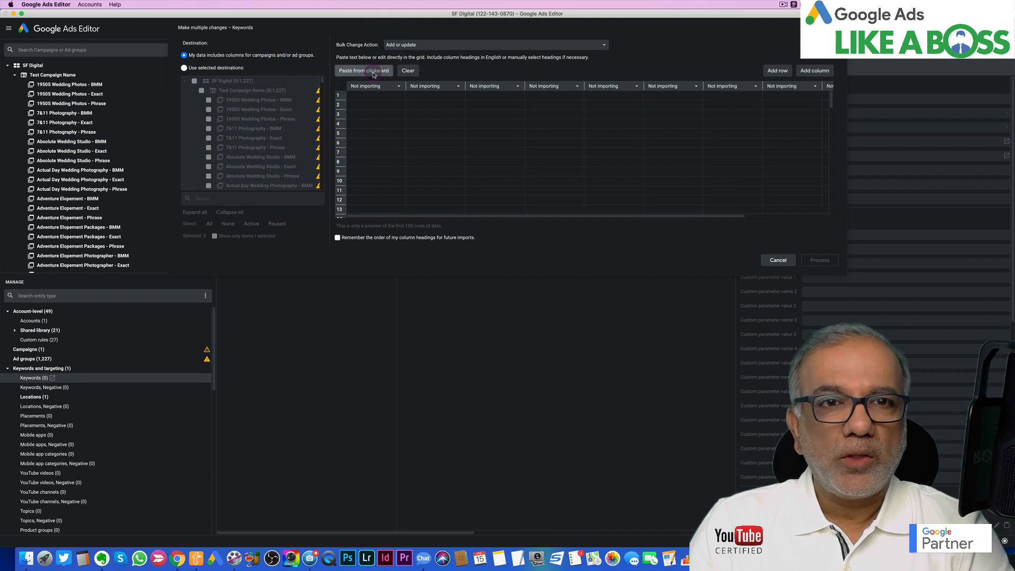
pyautogui.click(364, 70)
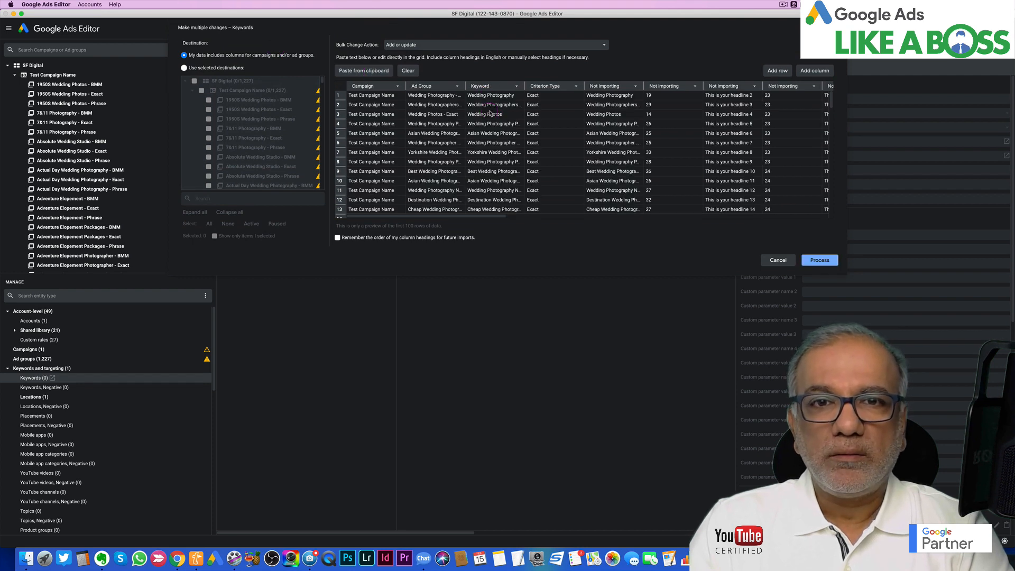
pyautogui.click(830, 261)
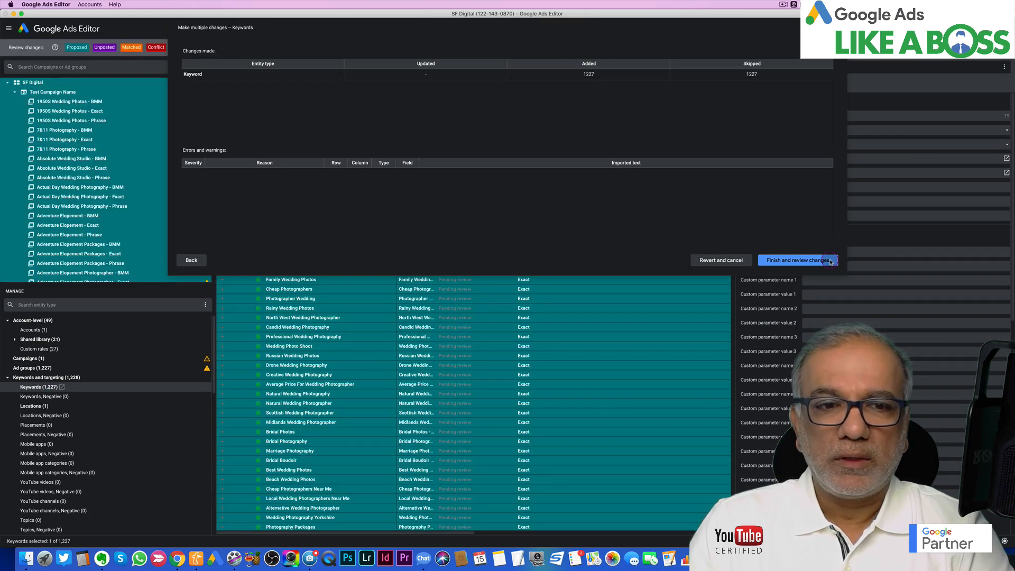
pyautogui.click(798, 261)
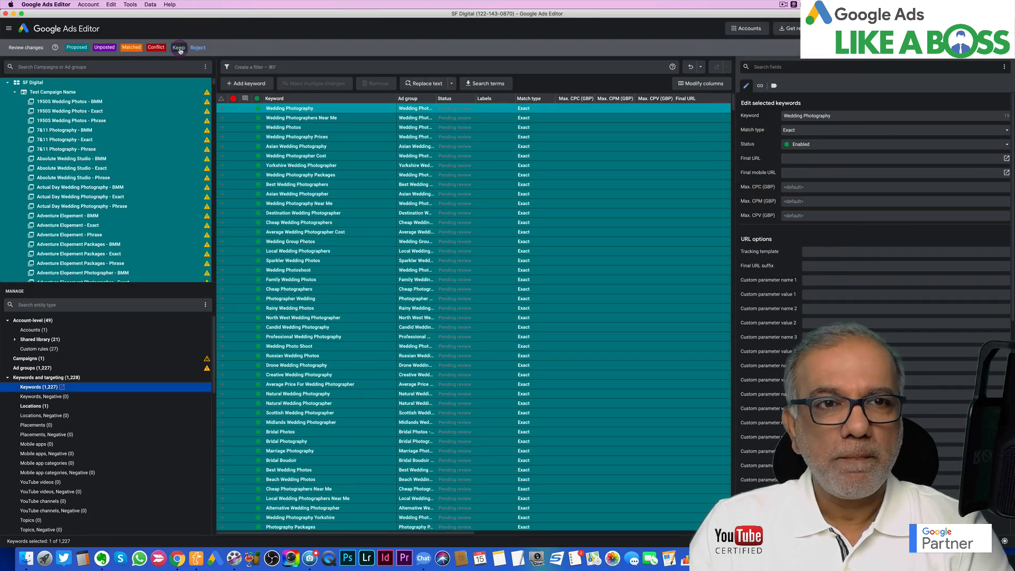
pyautogui.click(178, 48)
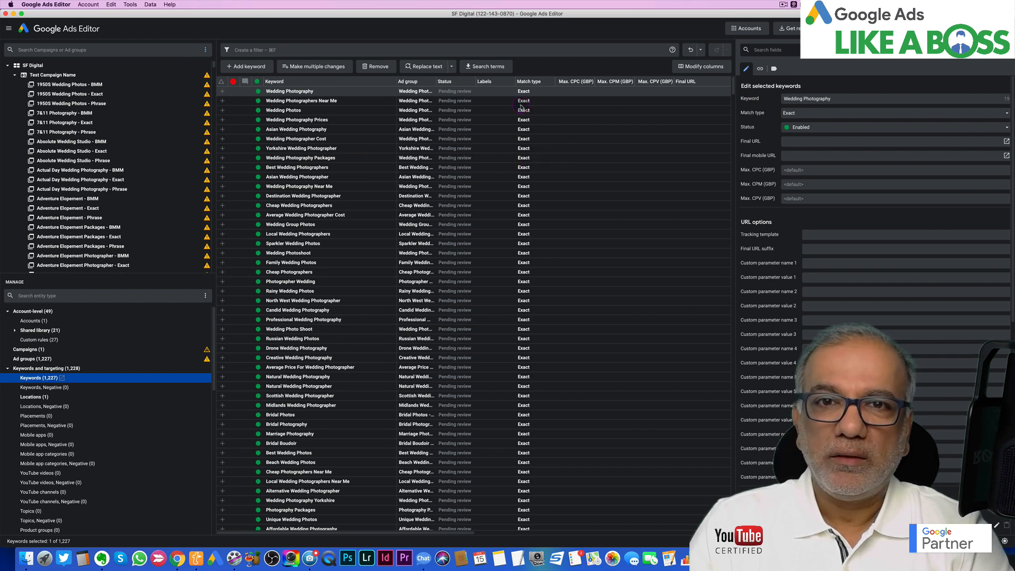
# Filter the keyword list to the Broad match type.
pyautogui.click(324, 49)
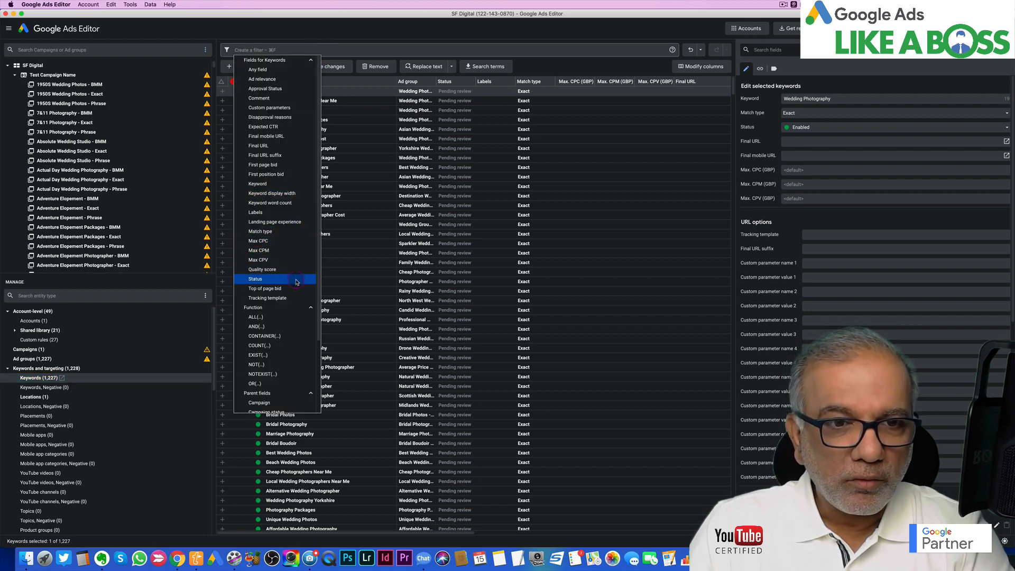
pyautogui.click(292, 234)
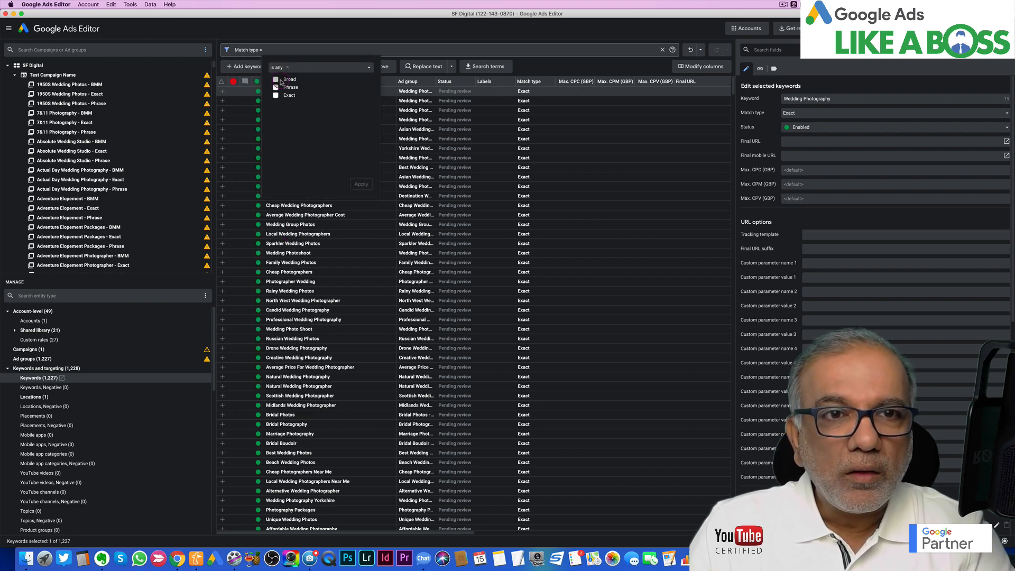
pyautogui.click(302, 112)
pyautogui.click(276, 79)
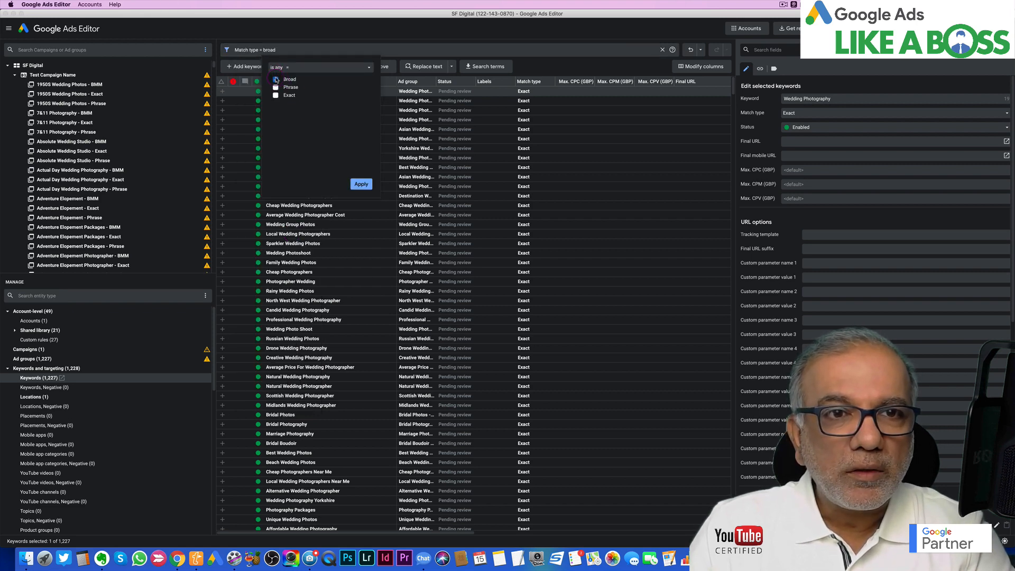
pyautogui.click(360, 184)
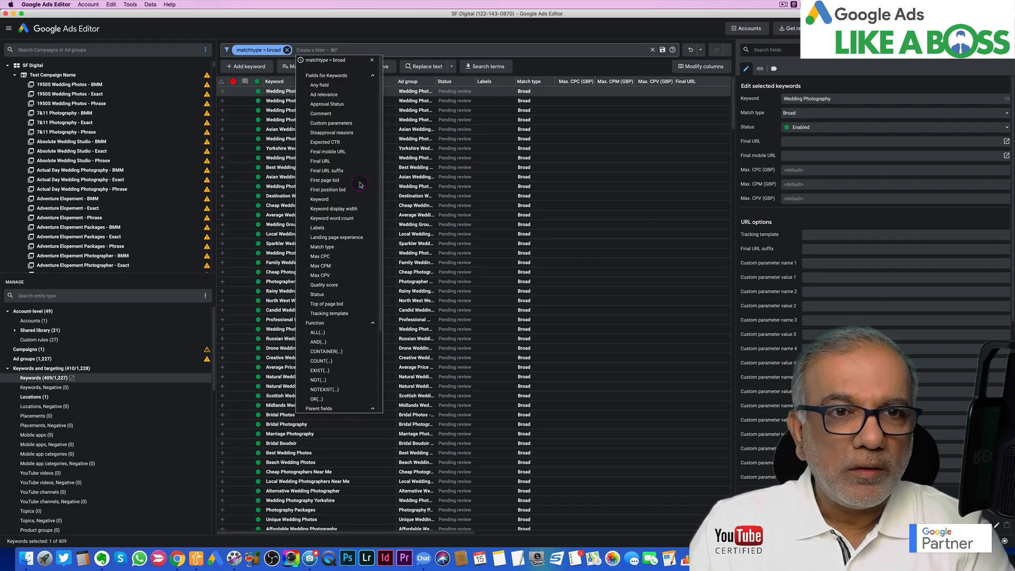
pyautogui.click(578, 235)
# Select all filtered broad keywords and replace each space in their text with a space followed by a plus sign.
pyautogui.scroll(-15, 575, 238)
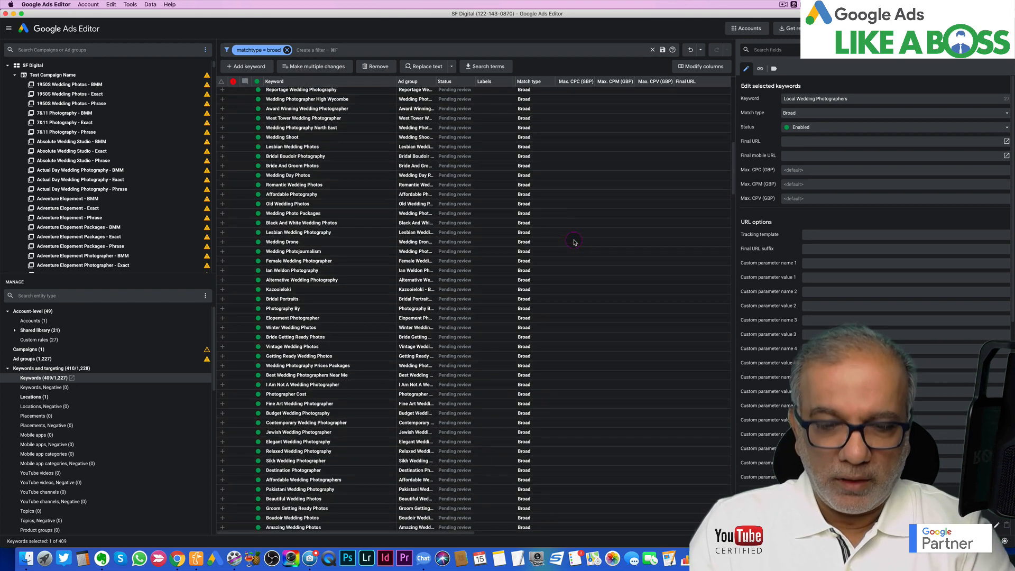
pyautogui.press('super+a')
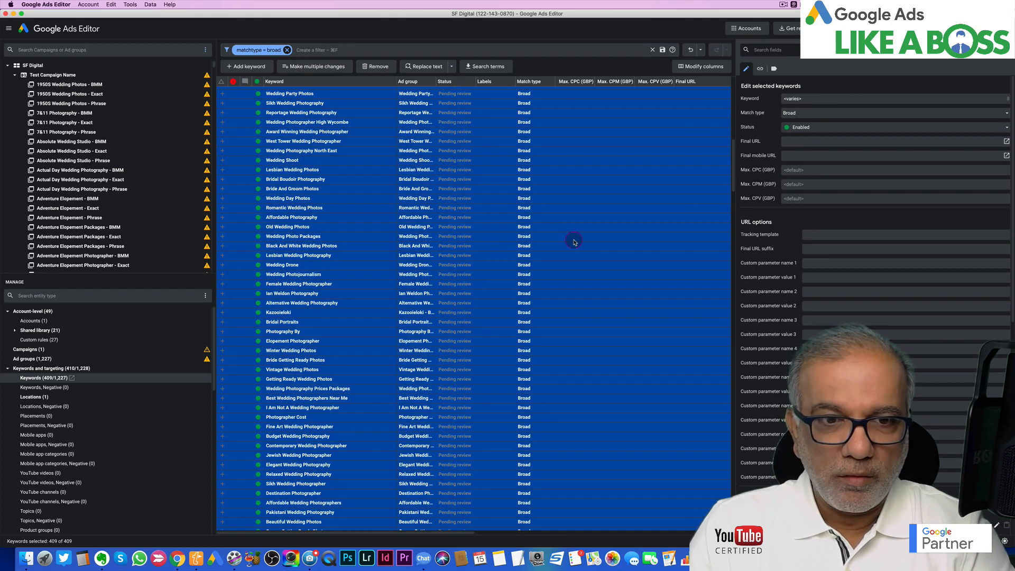
pyautogui.click(430, 62)
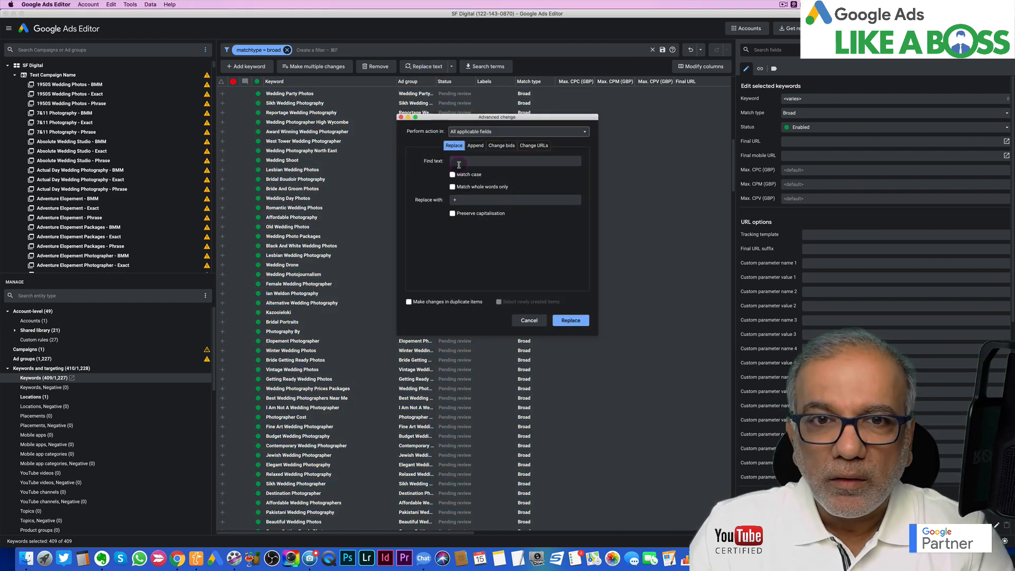
pyautogui.click(569, 321)
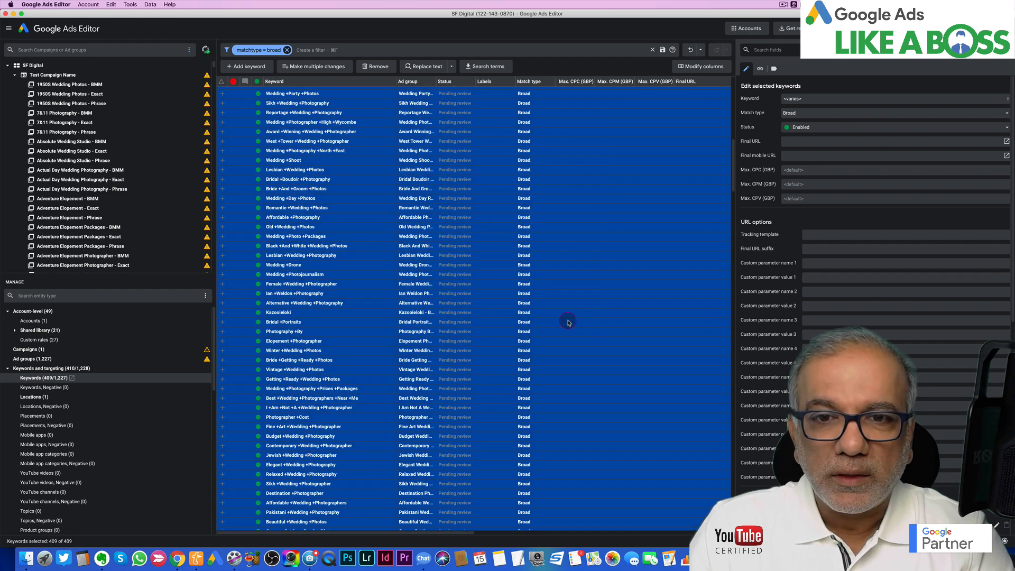
# Append "+" before the existing text of the selected broad keywords and remove the match type filter.
pyautogui.click(448, 67)
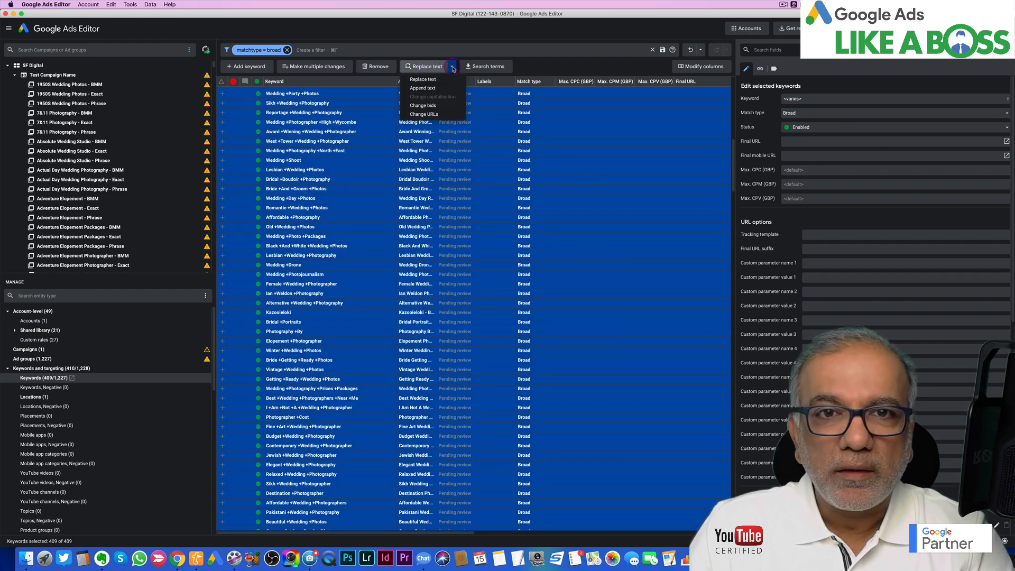
pyautogui.click(452, 90)
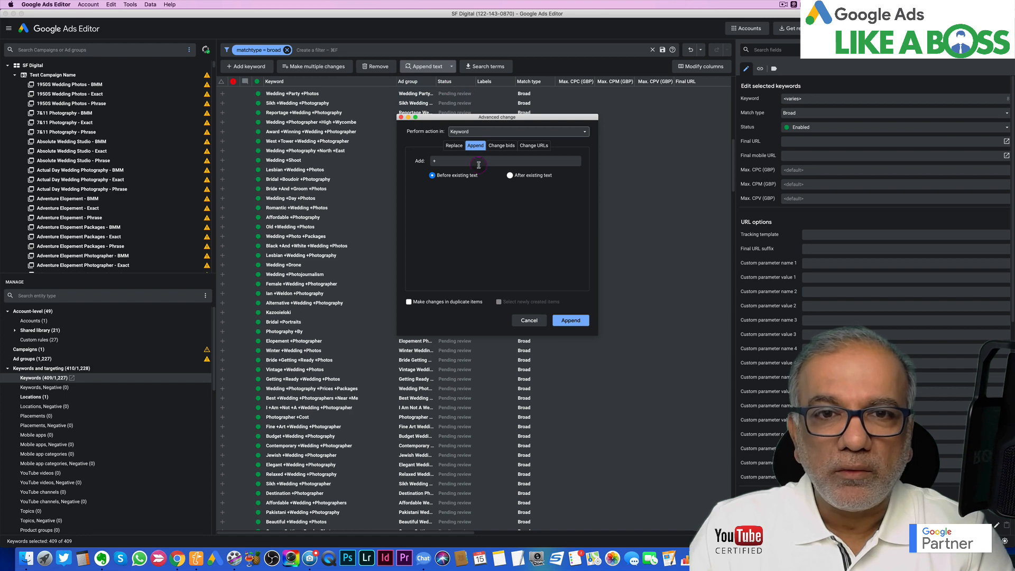
pyautogui.click(574, 320)
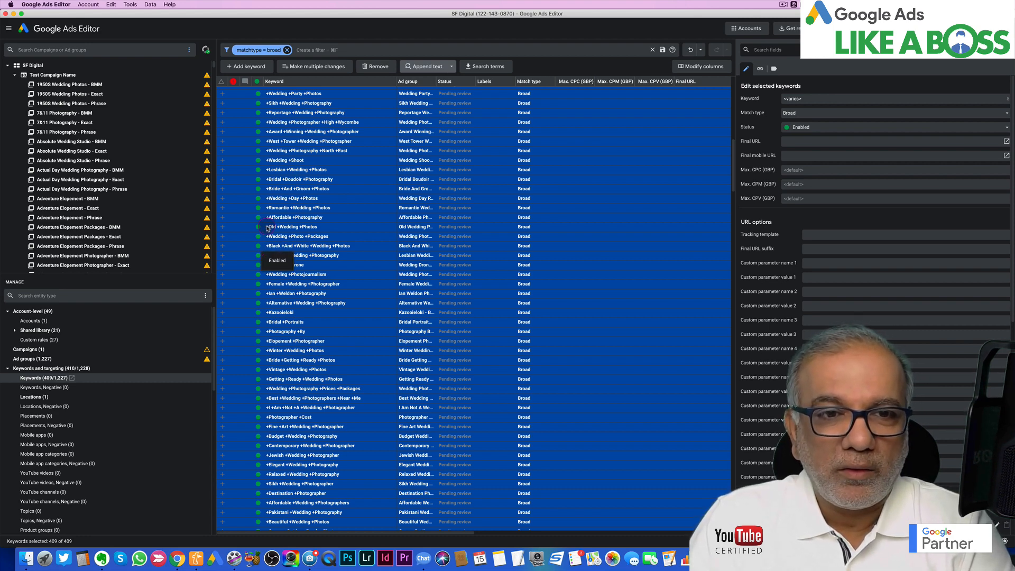
pyautogui.click(287, 50)
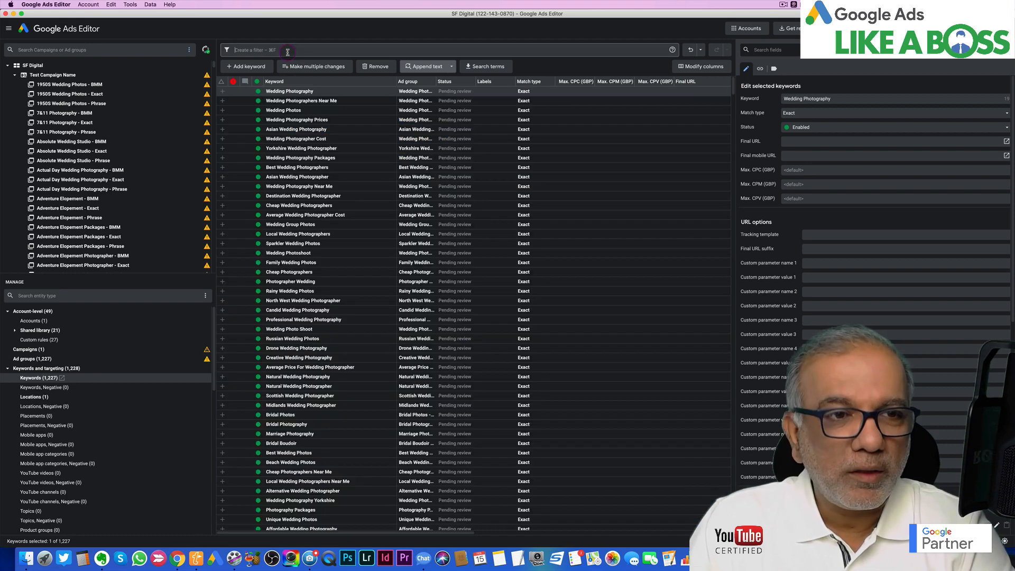
# Import the expanded text ads from the copied sheet data, checking the column headings before processing, and keep the proposed changes.
pyautogui.click(8, 369)
pyautogui.click(30, 398)
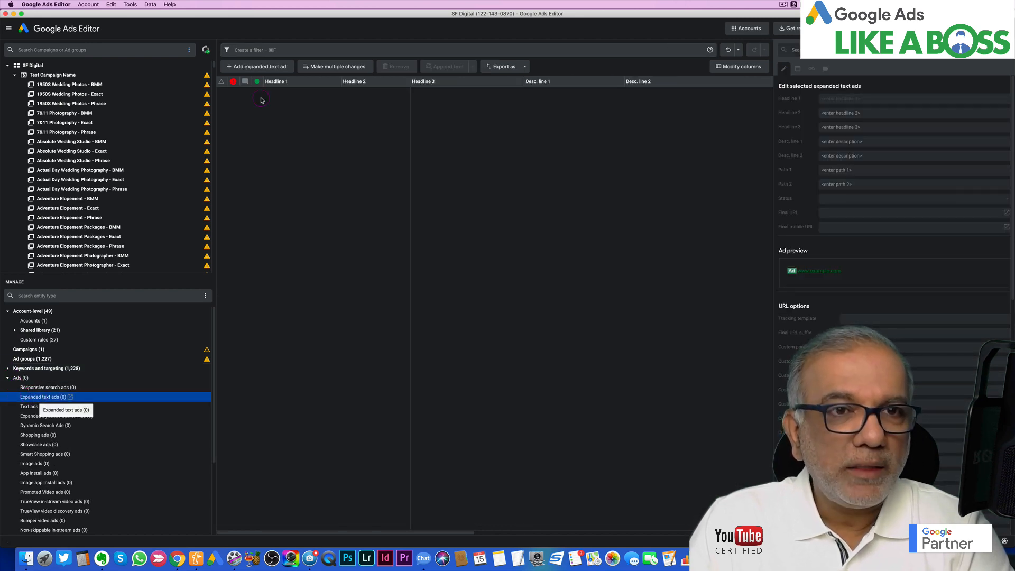
pyautogui.click(326, 67)
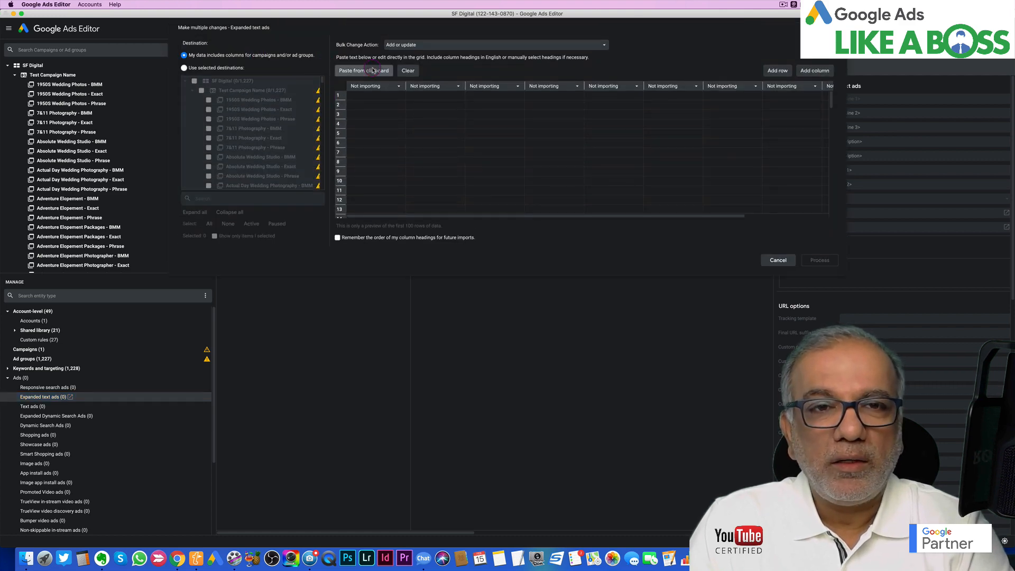
pyautogui.click(373, 70)
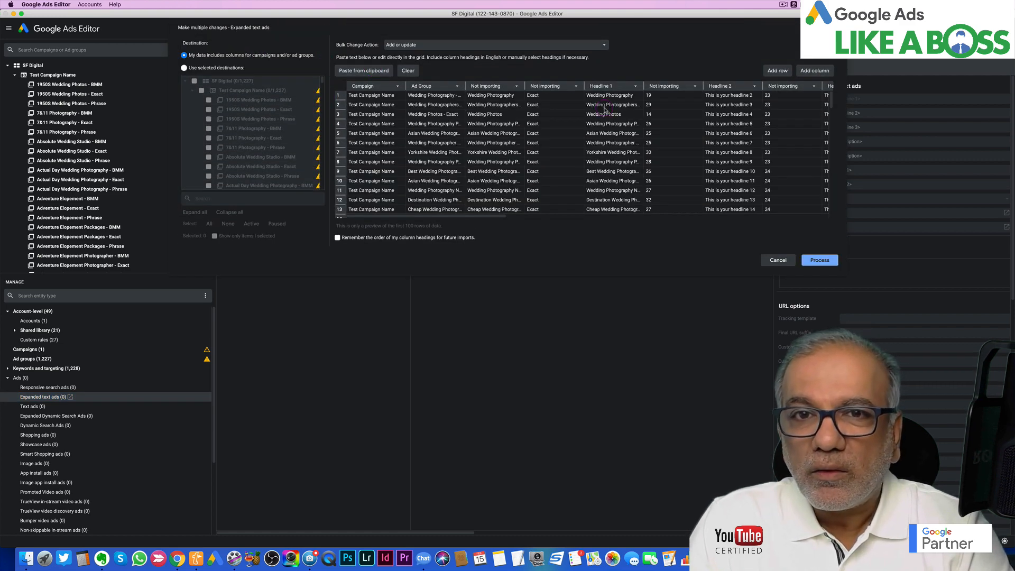
pyautogui.hscroll(10, 613, 112)
pyautogui.hscroll(10, 613, 112)
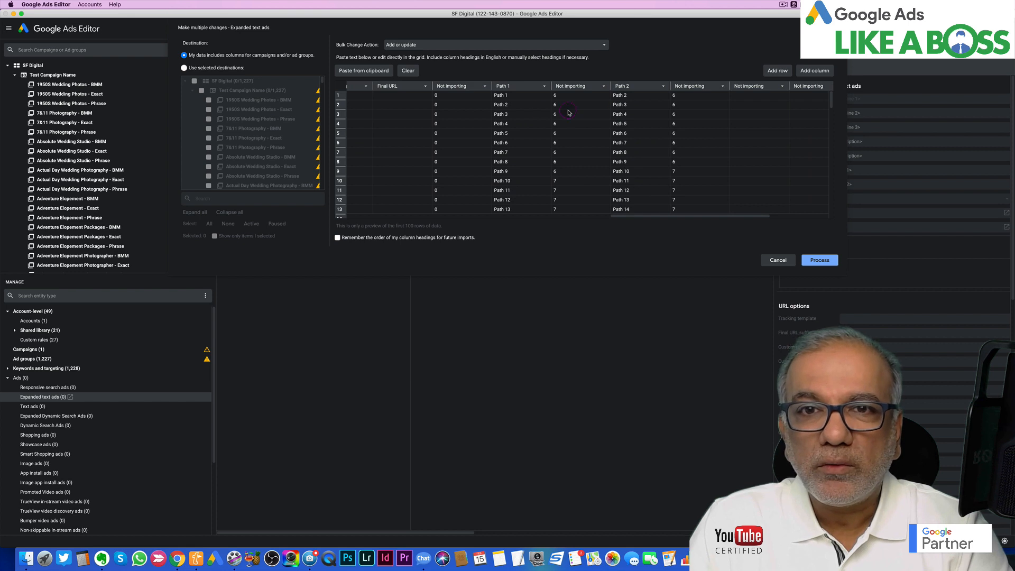
pyautogui.click(819, 261)
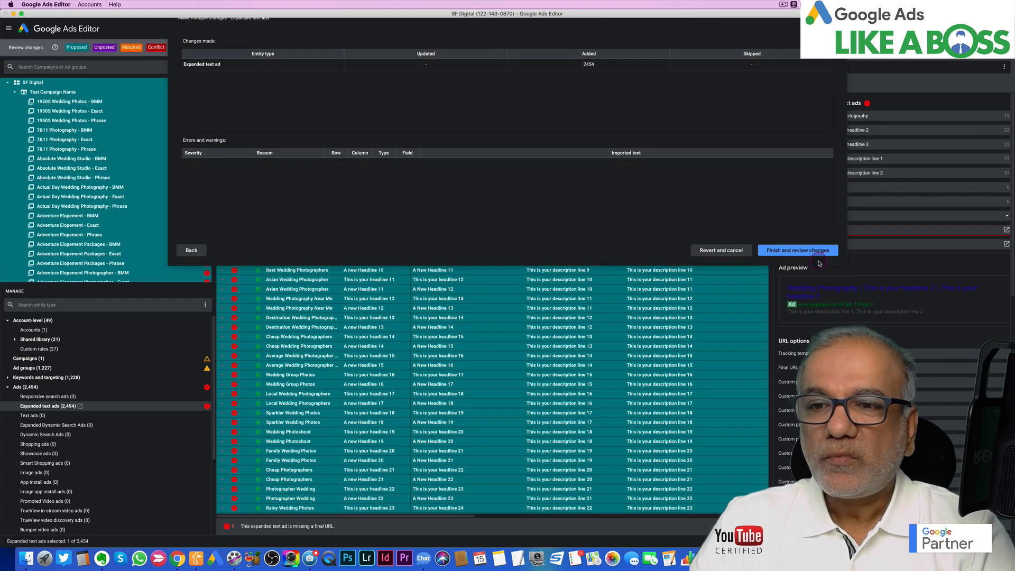
pyautogui.click(818, 253)
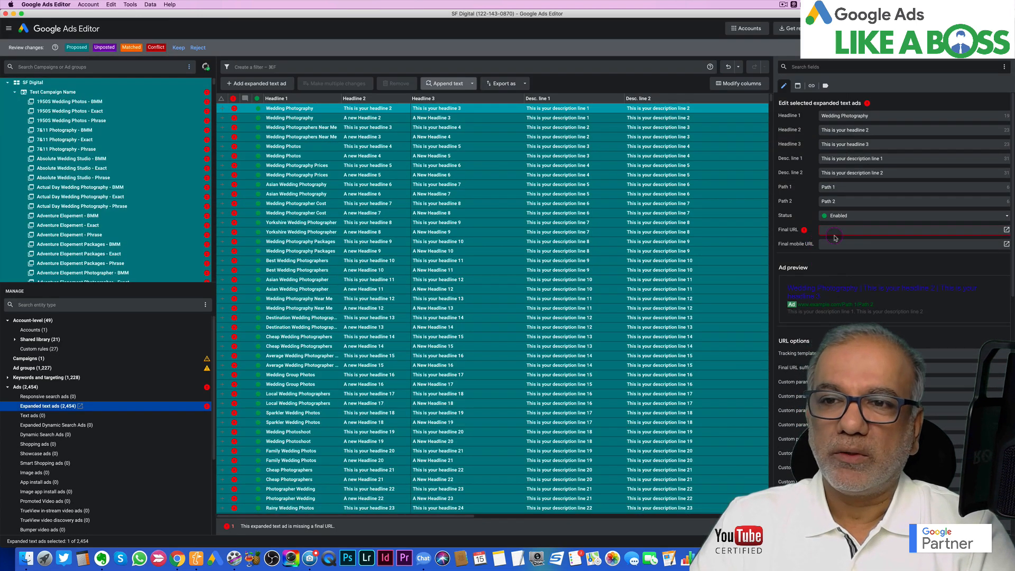
pyautogui.click(174, 48)
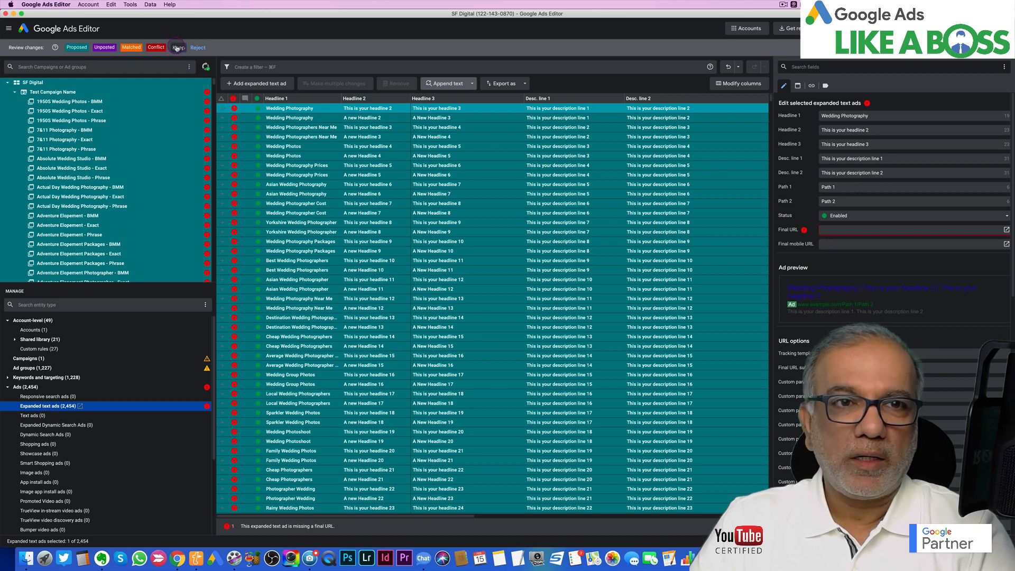
pyautogui.click(417, 206)
pyautogui.press('super+a')
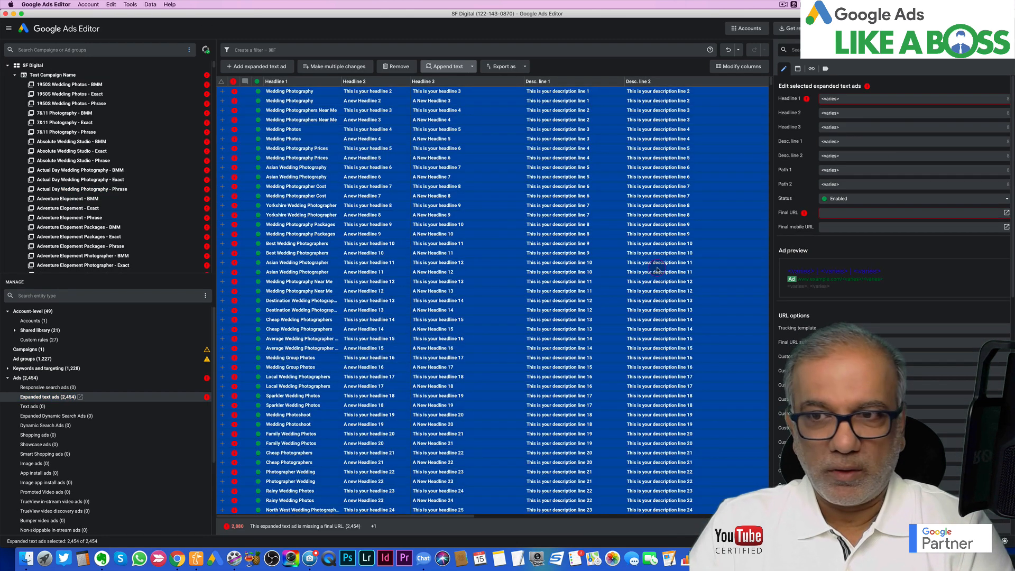
pyautogui.click(835, 212)
pyautogui.write('www.')
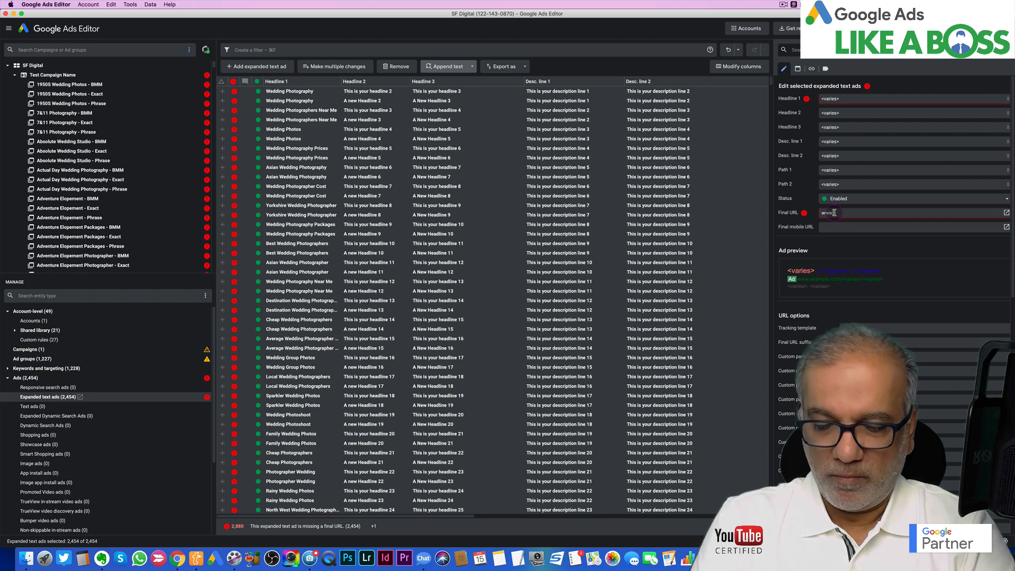
pyautogui.write('sfdigital.co.uk')
pyautogui.press('Return')
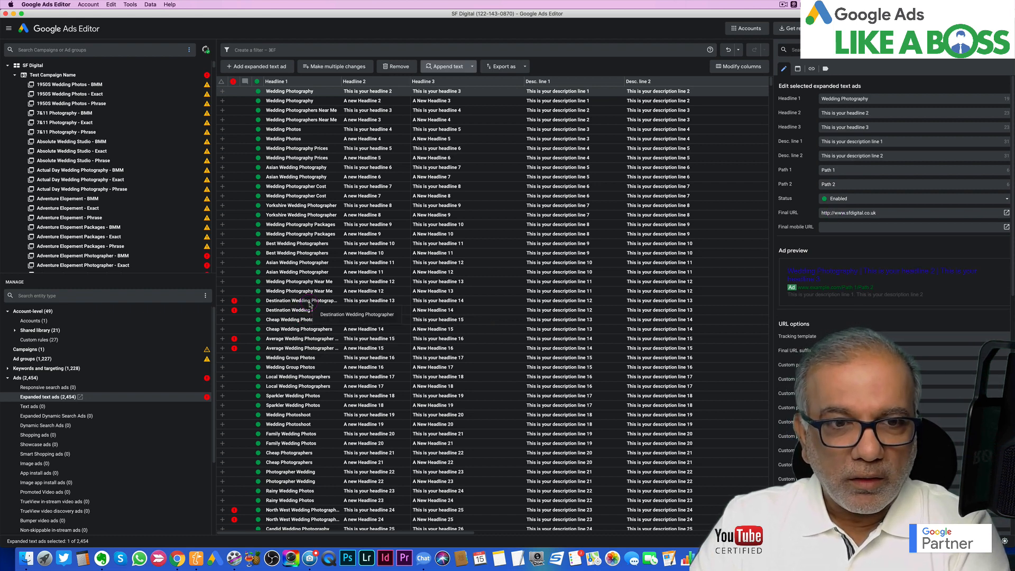
# Select the first flagged Destination Wedding Photographer ad to examine its error.
pyautogui.click(310, 302)
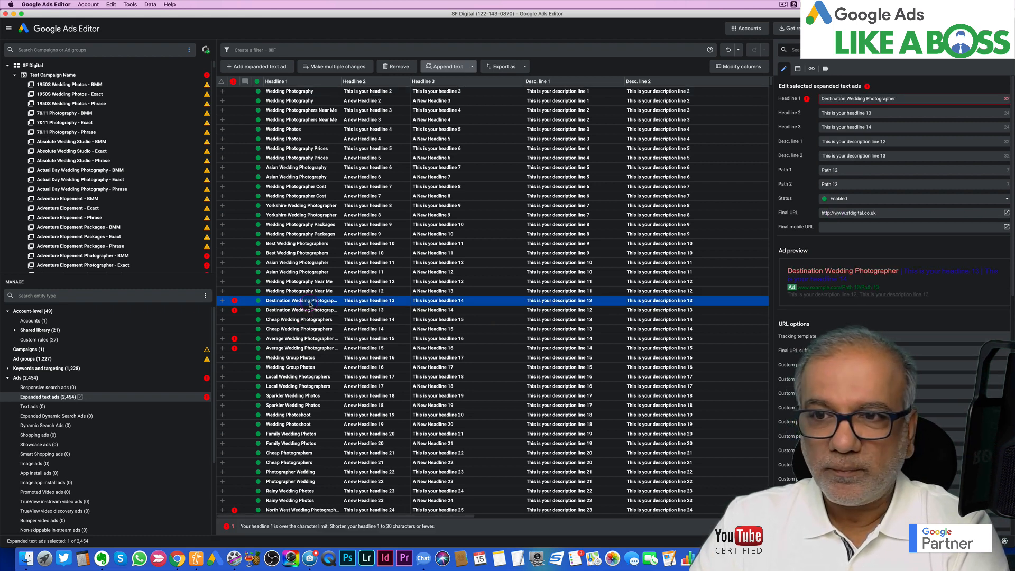